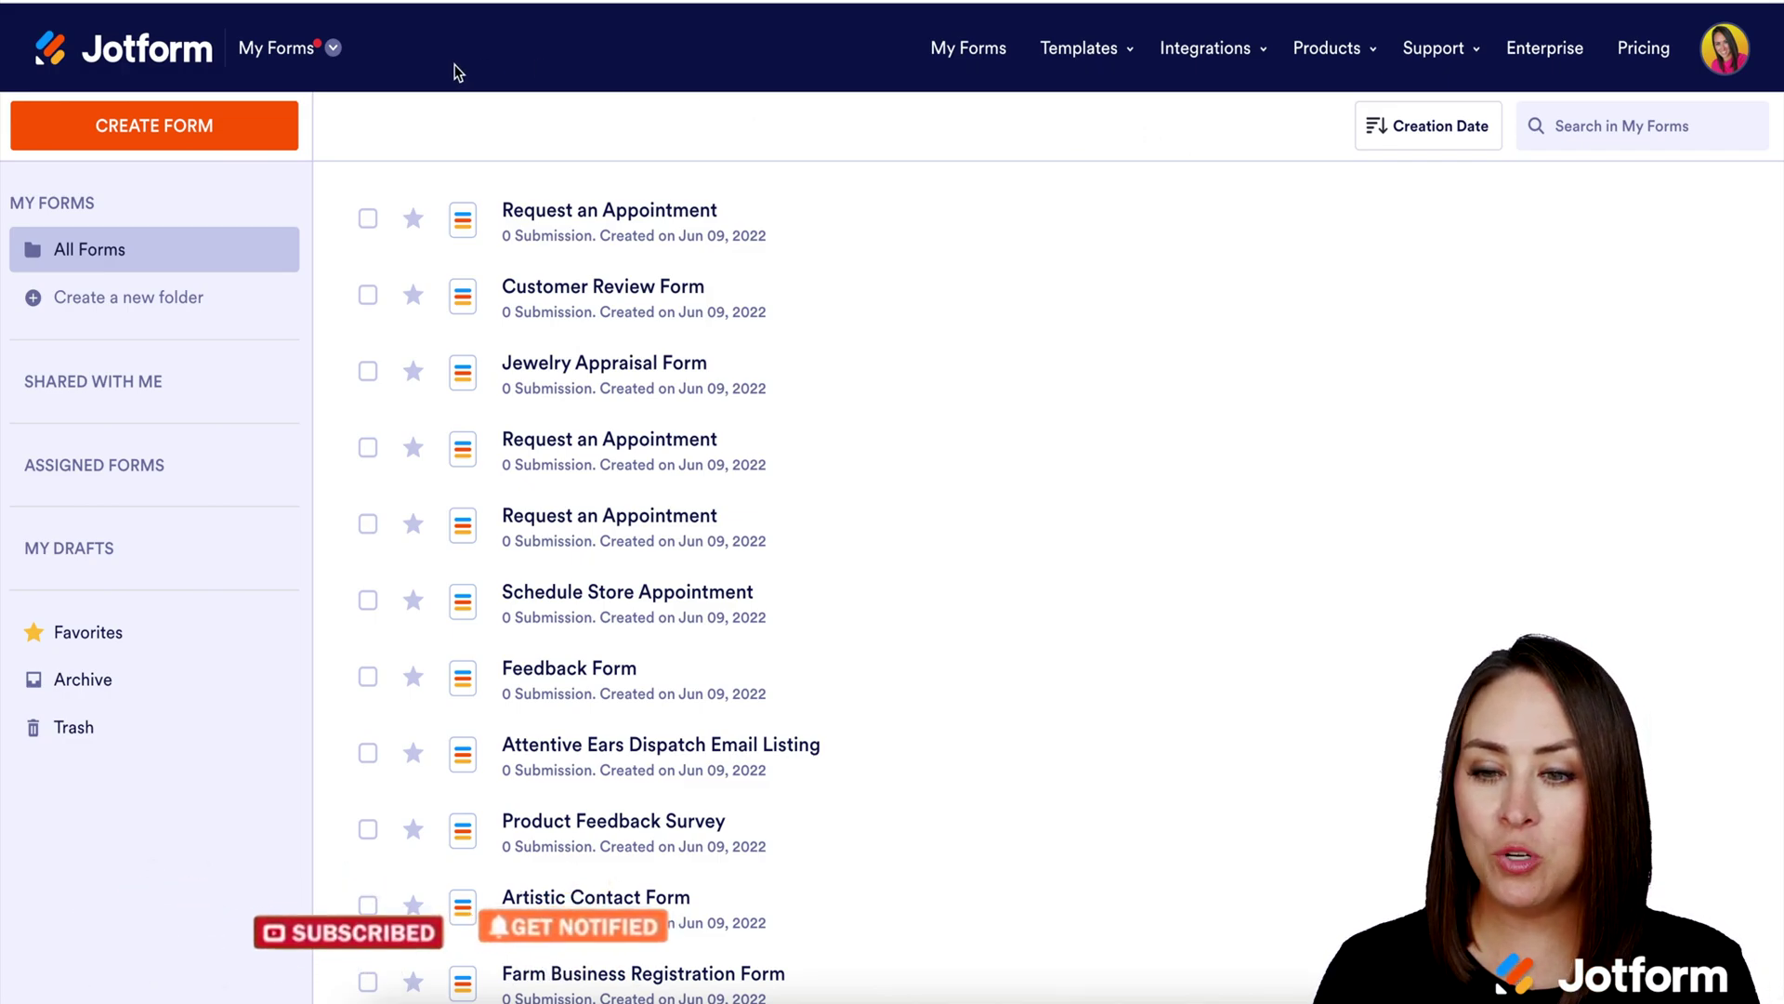
# Open the My Forms header dropdown to reveal the Jotform product switcher.
pyautogui.click(317, 48)
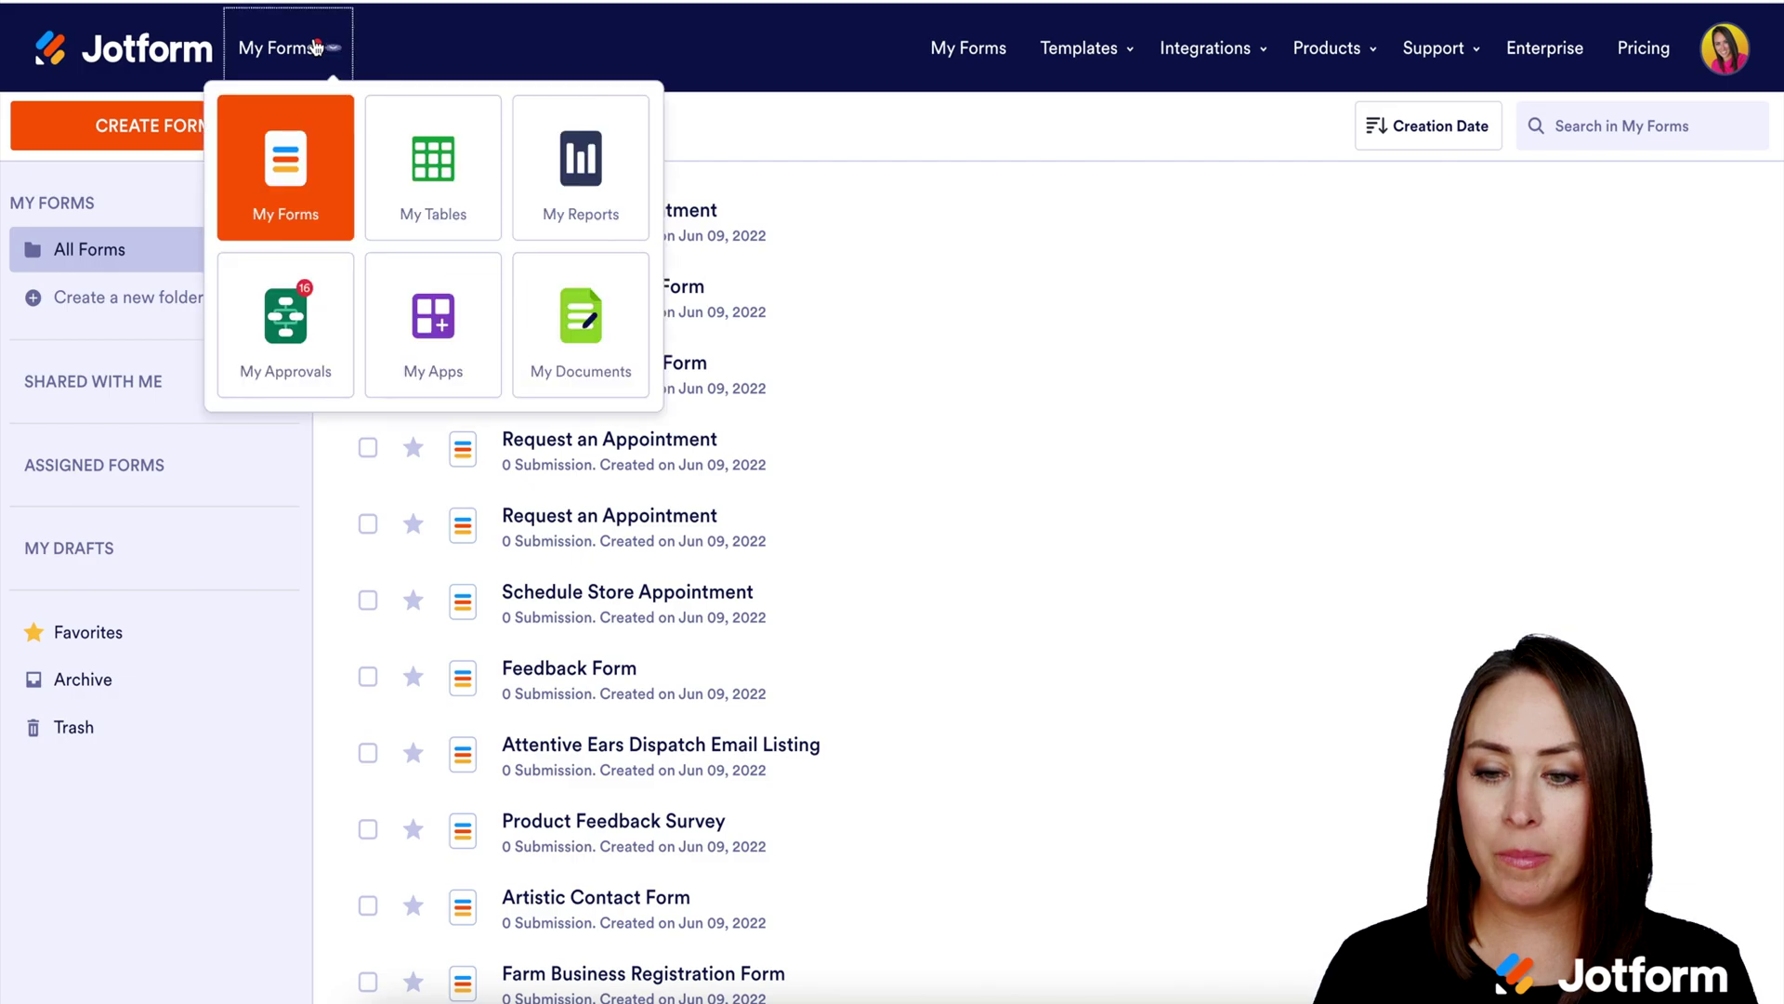
# Go to My Apps and start creating a new app.
pyautogui.click(436, 341)
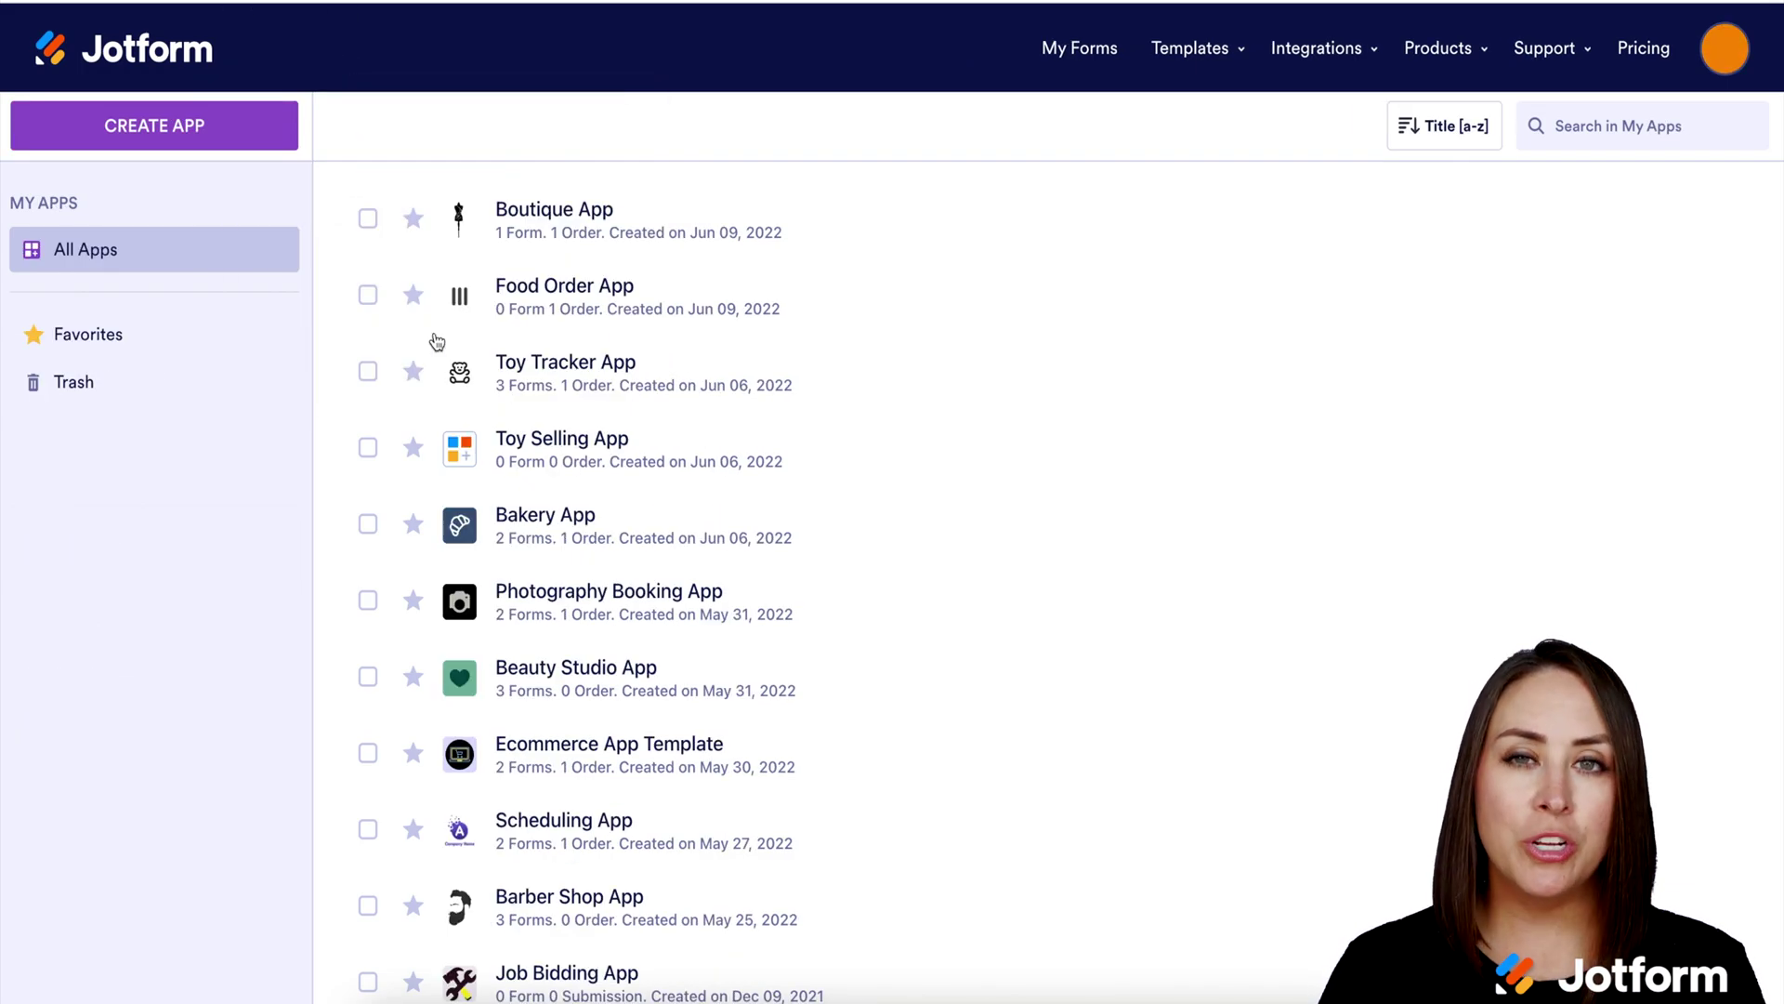
pyautogui.click(205, 139)
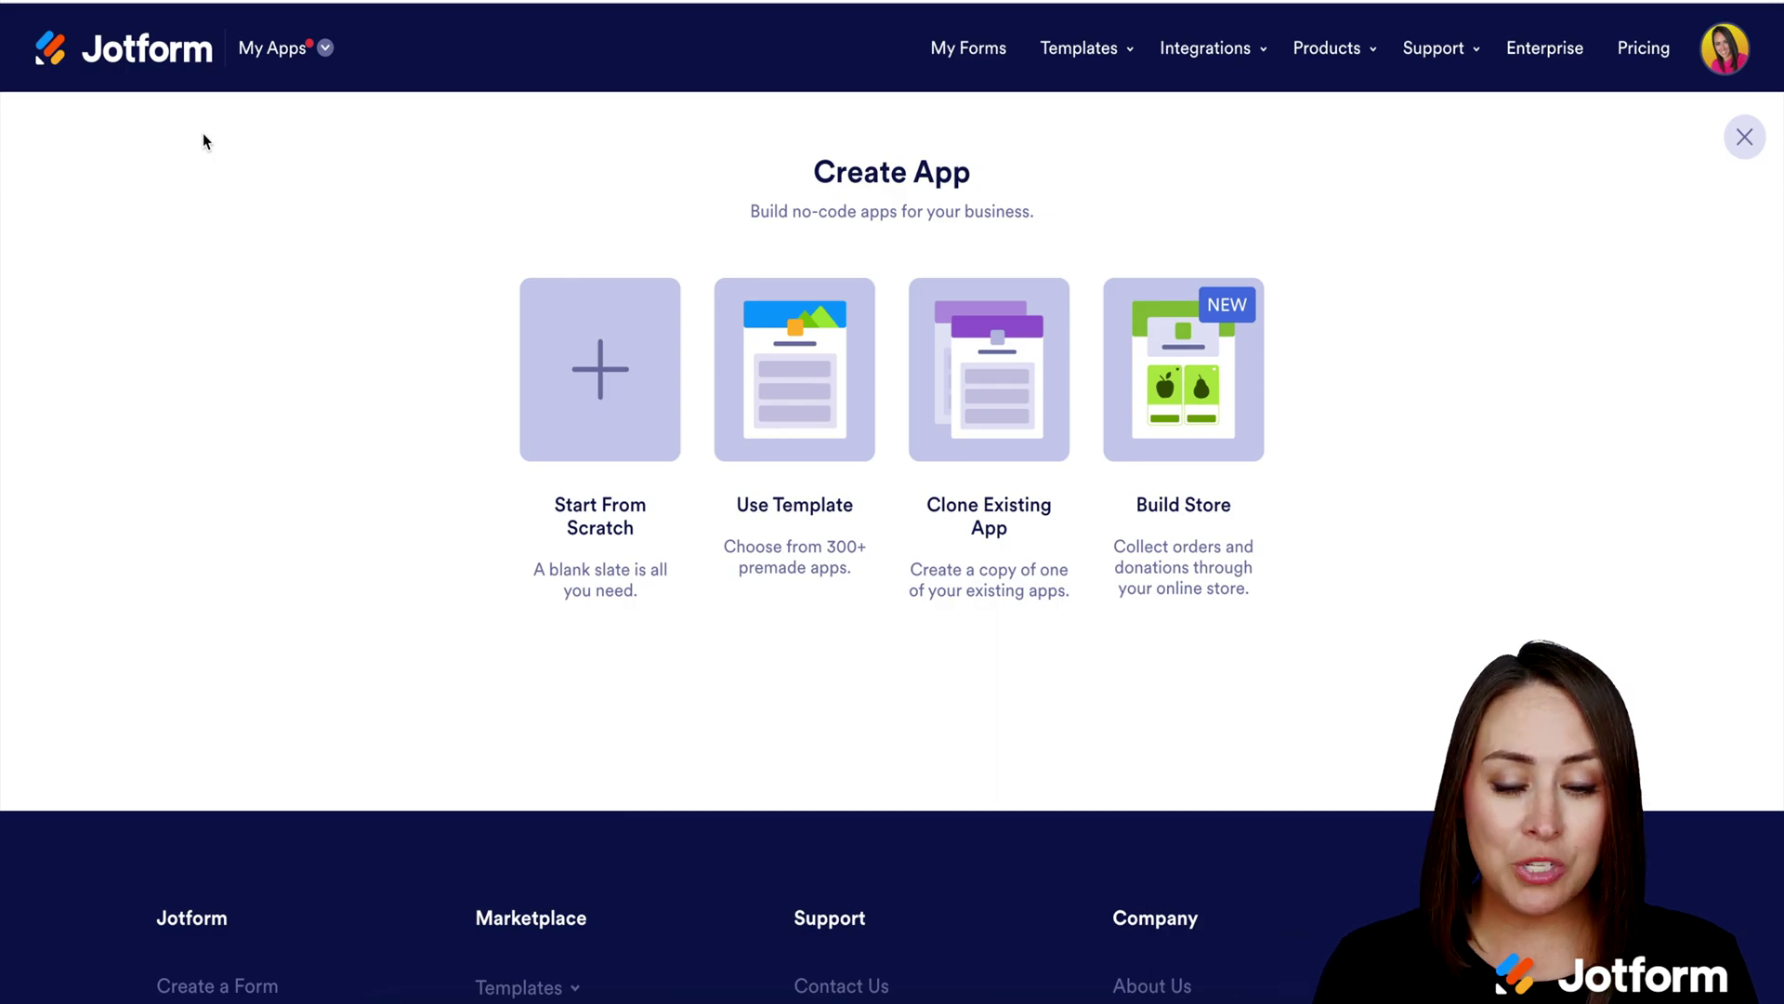
# Search templates for 'jewelry' and create a new app from the Jewelry App template.
pyautogui.click(774, 380)
pyautogui.click(513, 279)
pyautogui.write('jewelry')
pyautogui.press('Return')
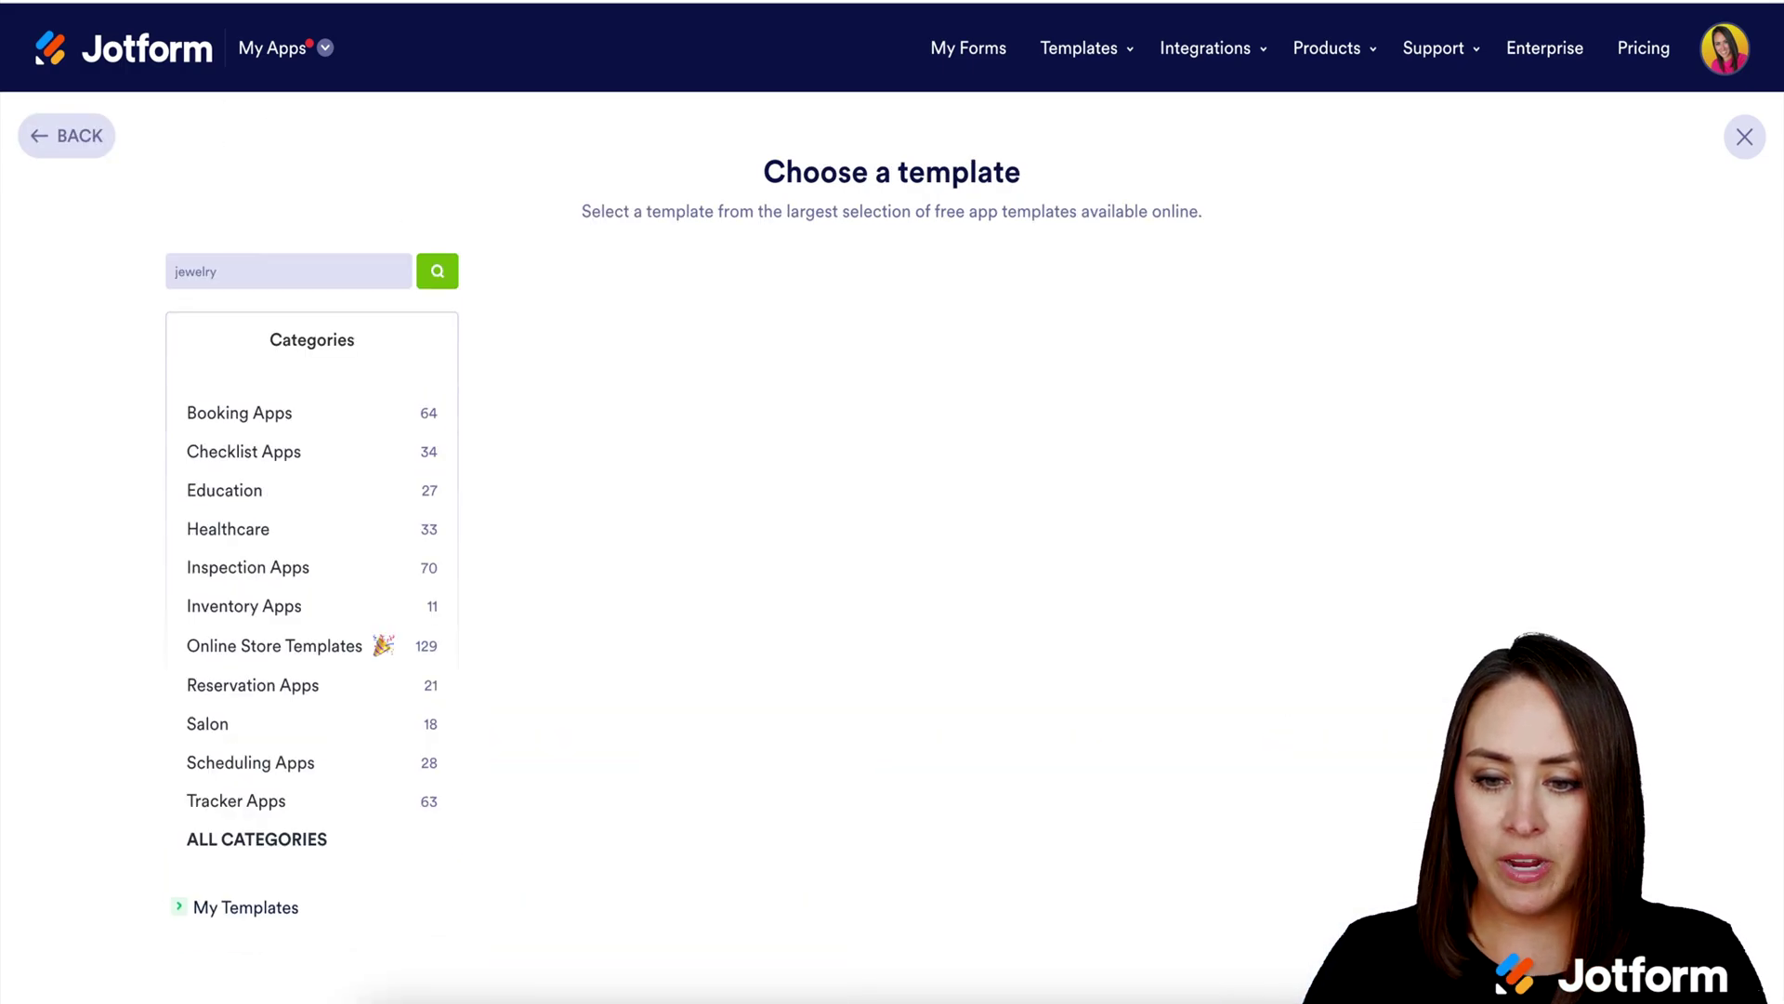
pyautogui.moveTo(1106, 517)
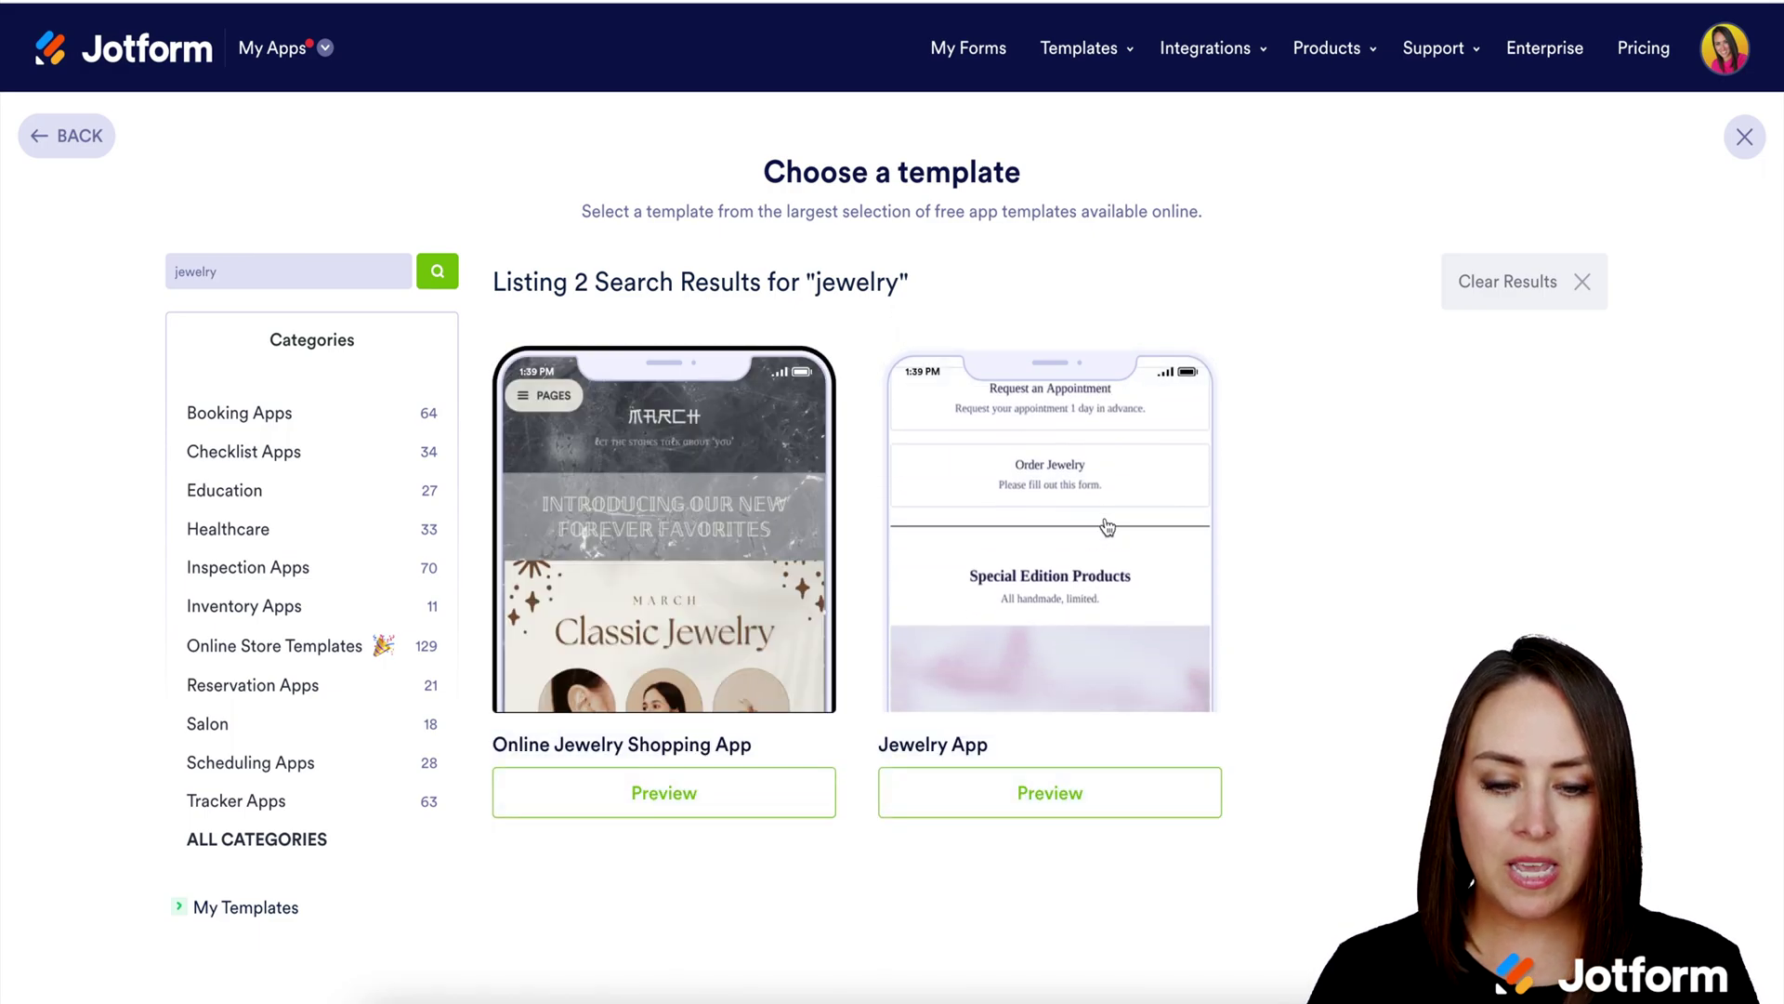
pyautogui.click(1106, 516)
pyautogui.click(1584, 57)
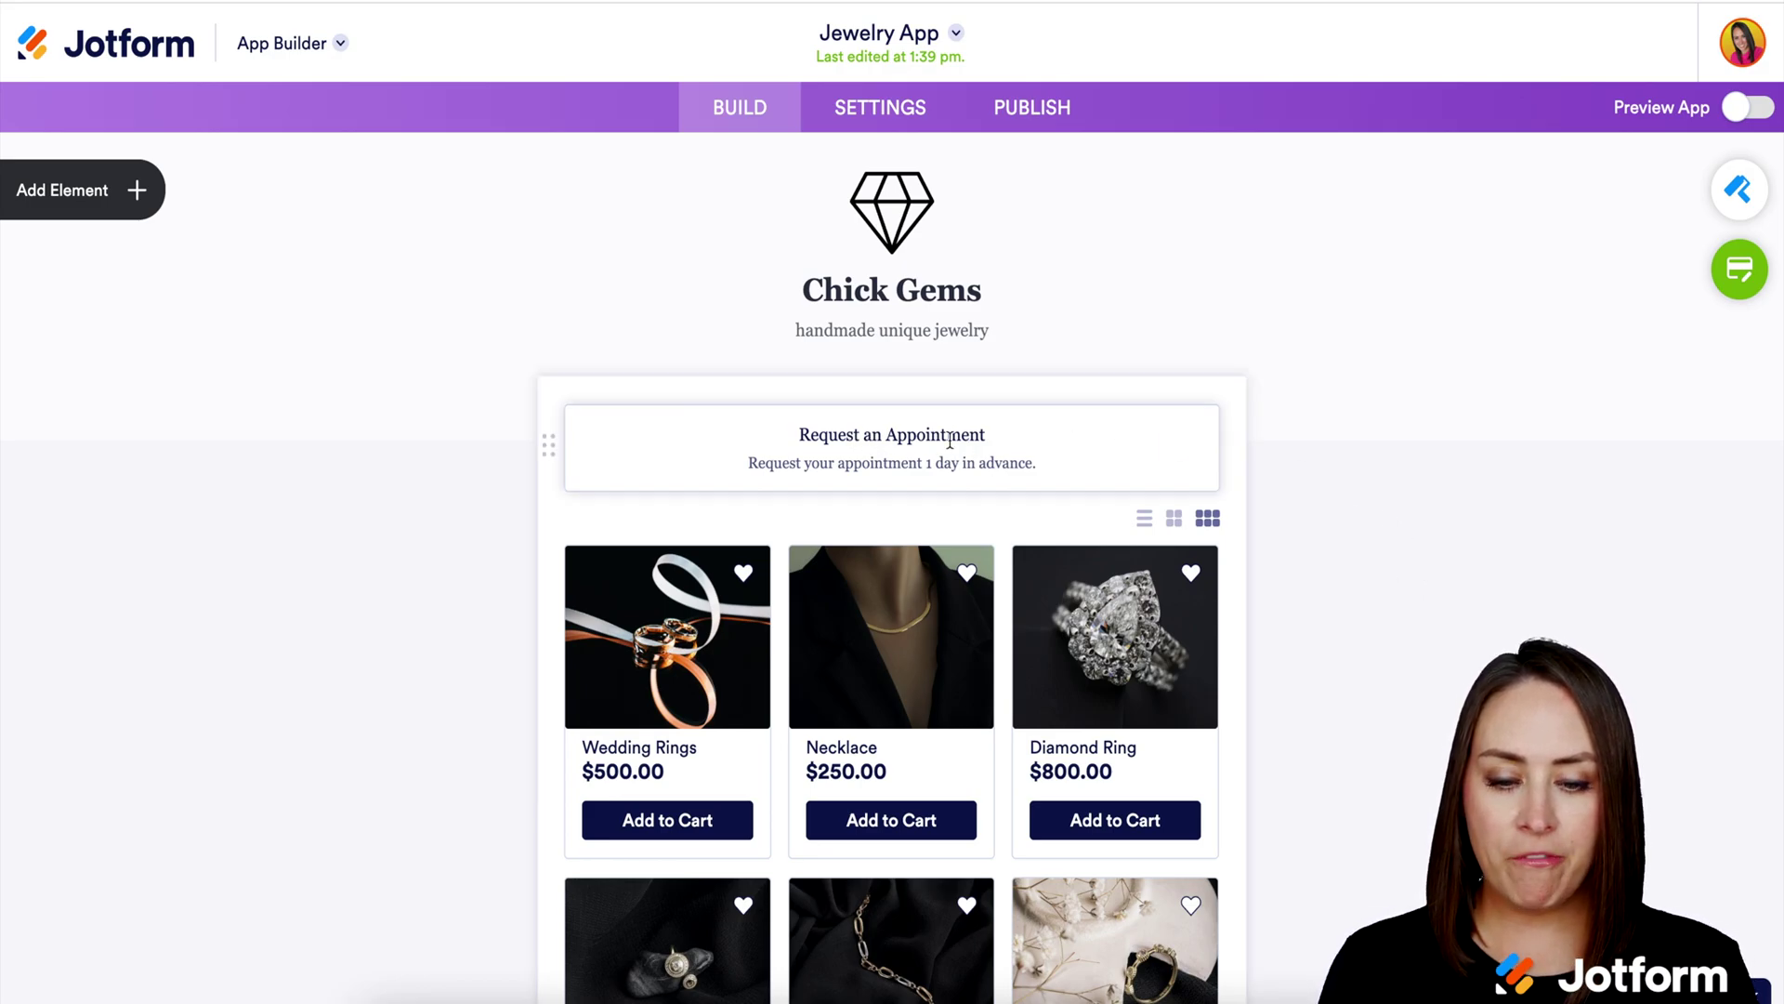
pyautogui.scroll(-3, 1235, 661)
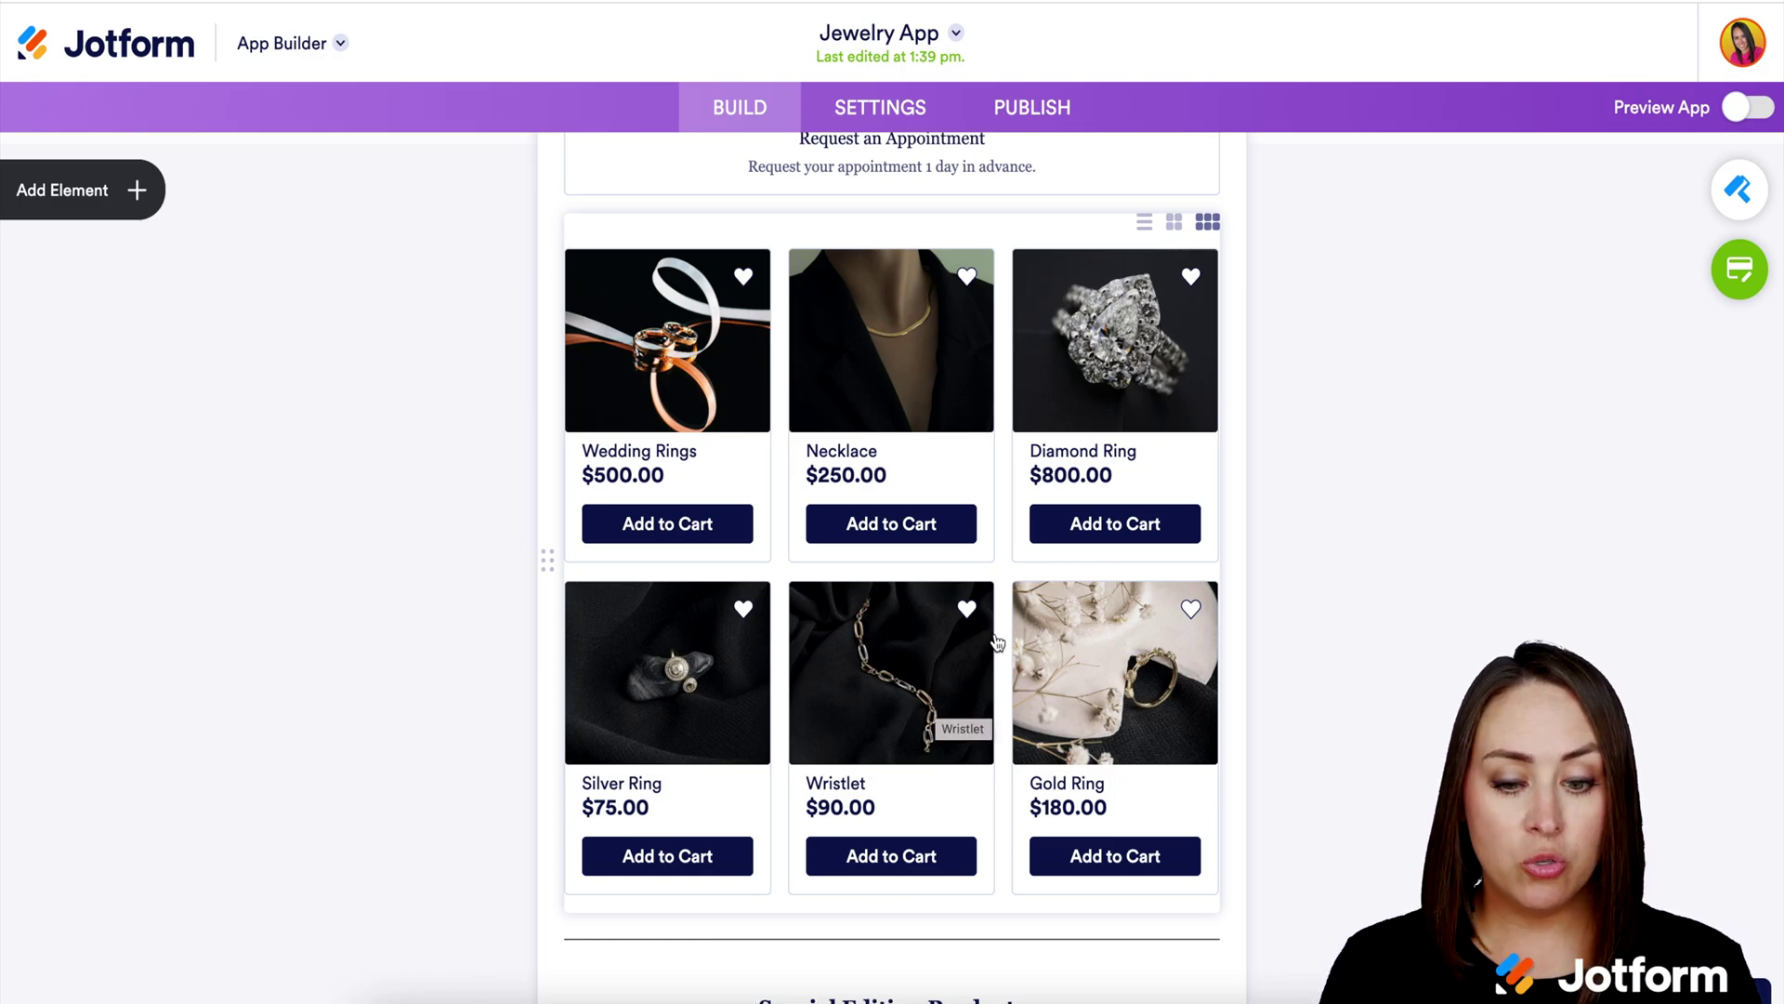
pyautogui.scroll(-3, 1004, 651)
pyautogui.scroll(-5, 1021, 577)
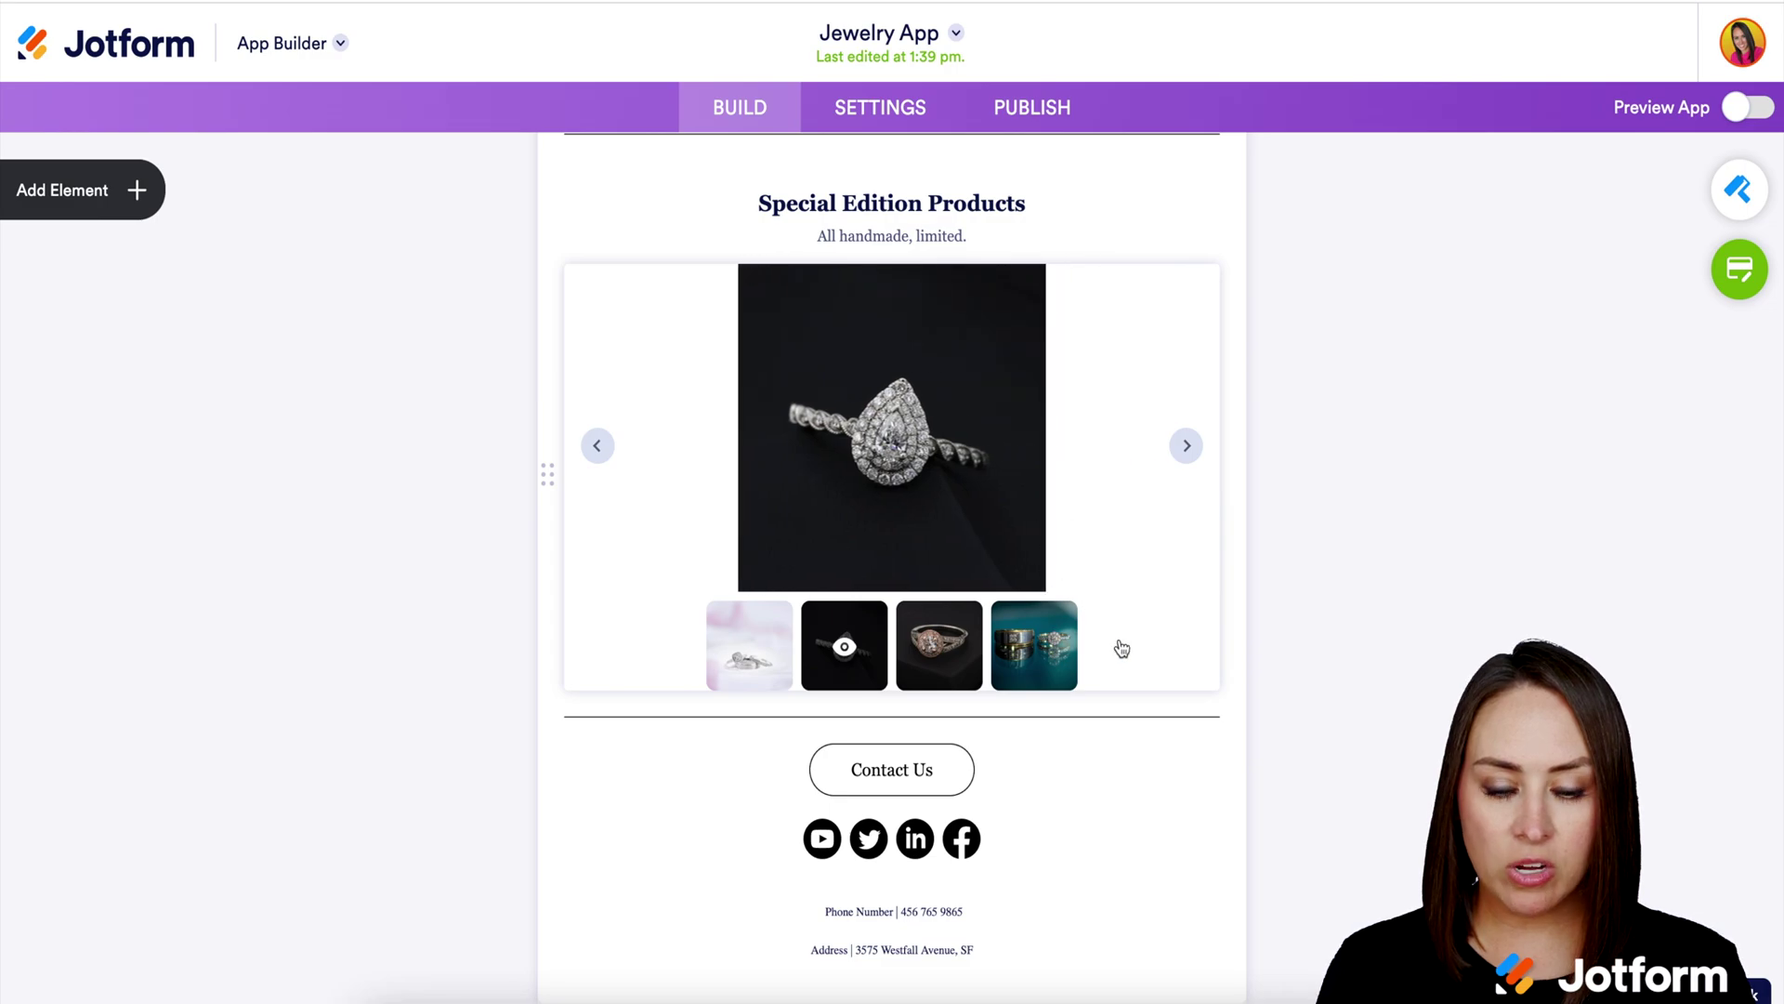
pyautogui.scroll(-2, 1119, 650)
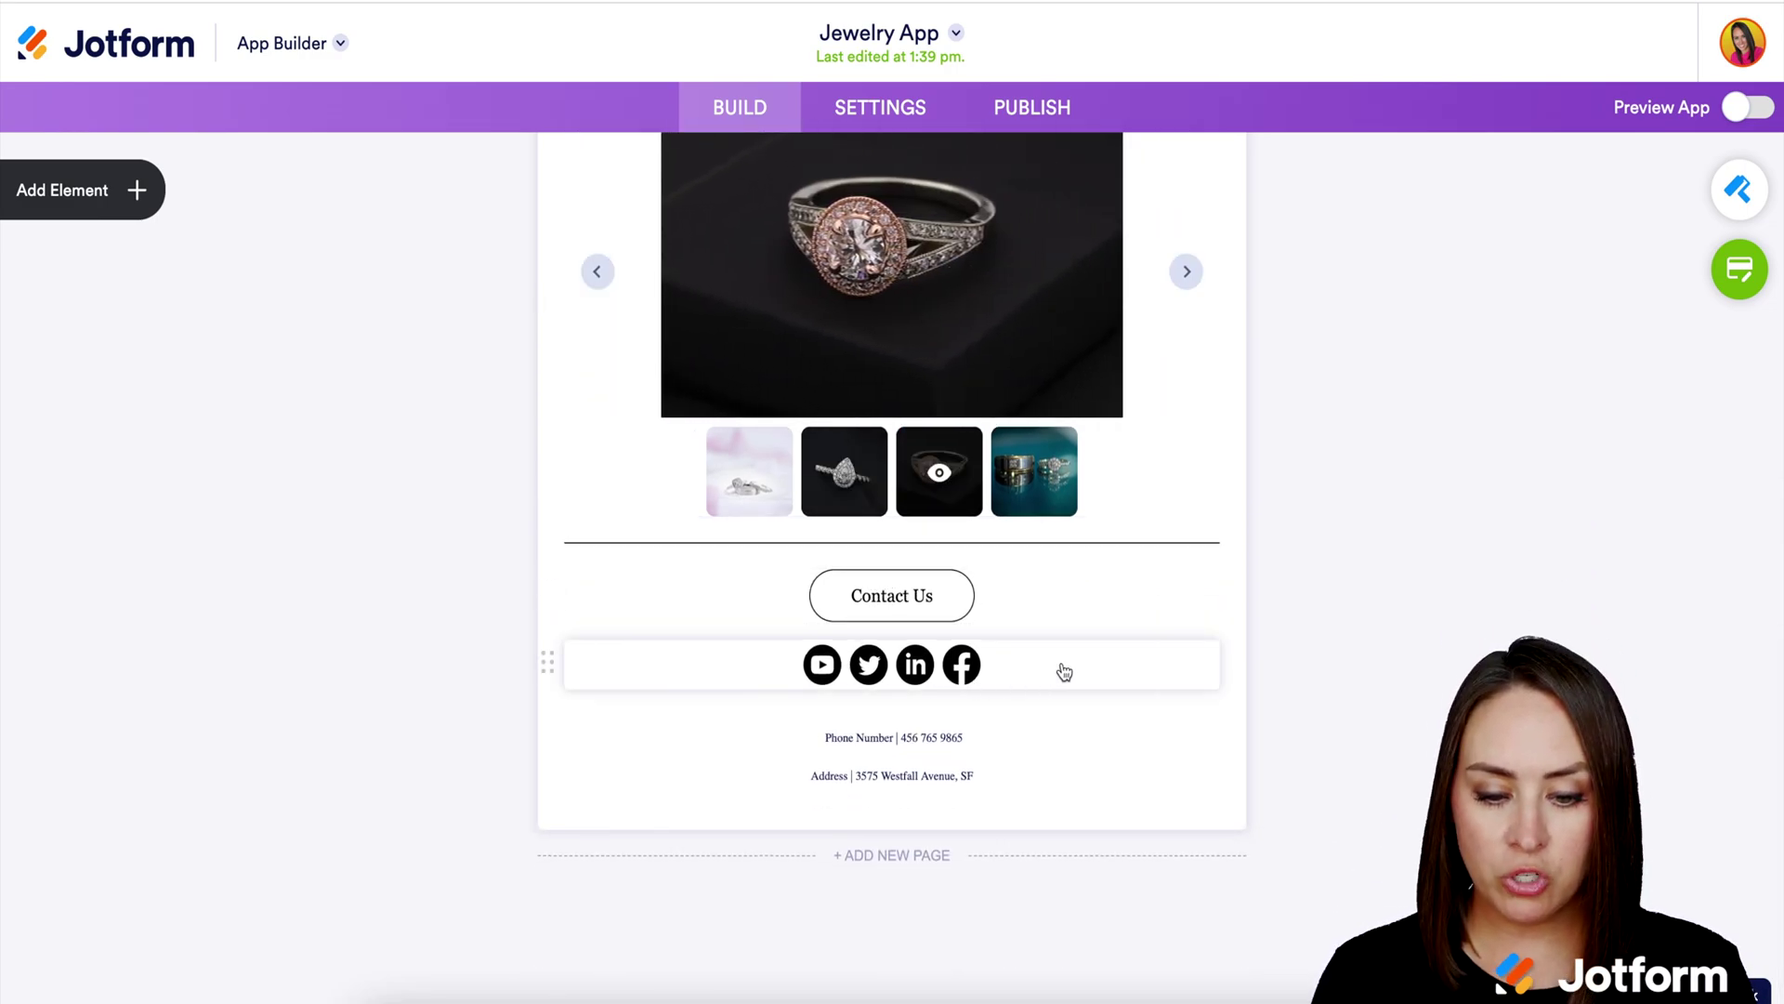
pyautogui.scroll(10, 1064, 671)
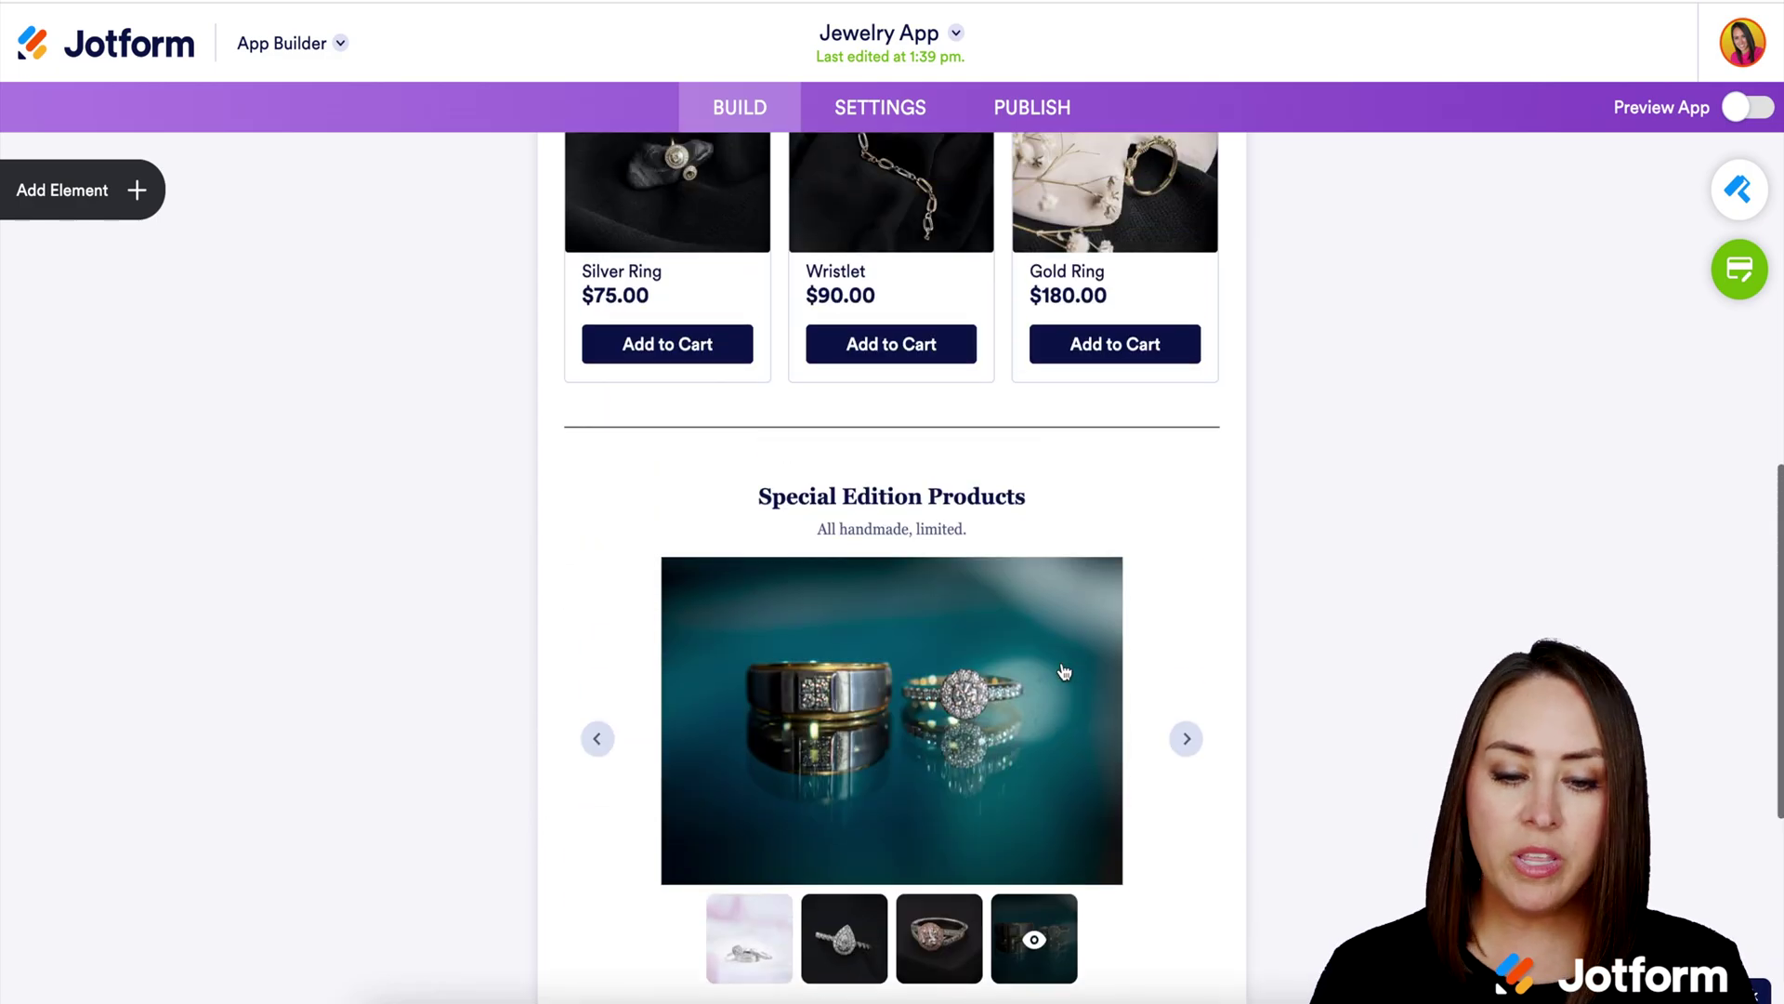
pyautogui.scroll(1, 1064, 671)
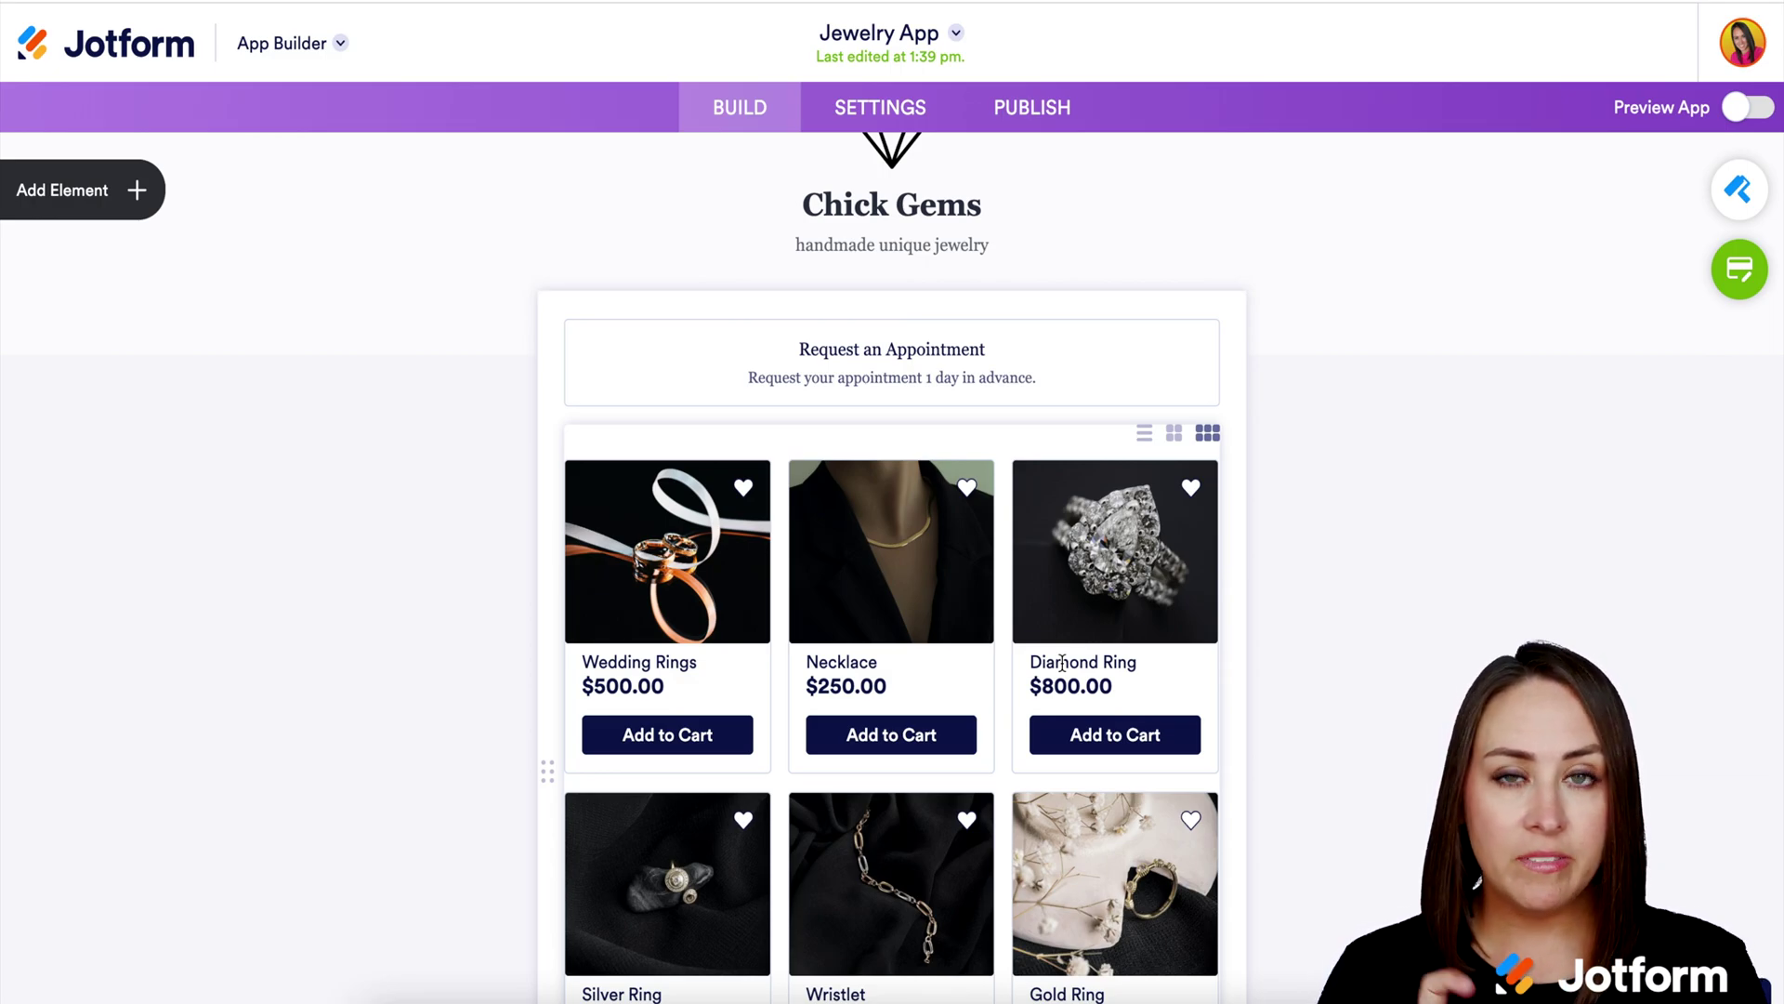
# Place a Product List element at the top of the canvas and open its Product Settings.
pyautogui.click(136, 190)
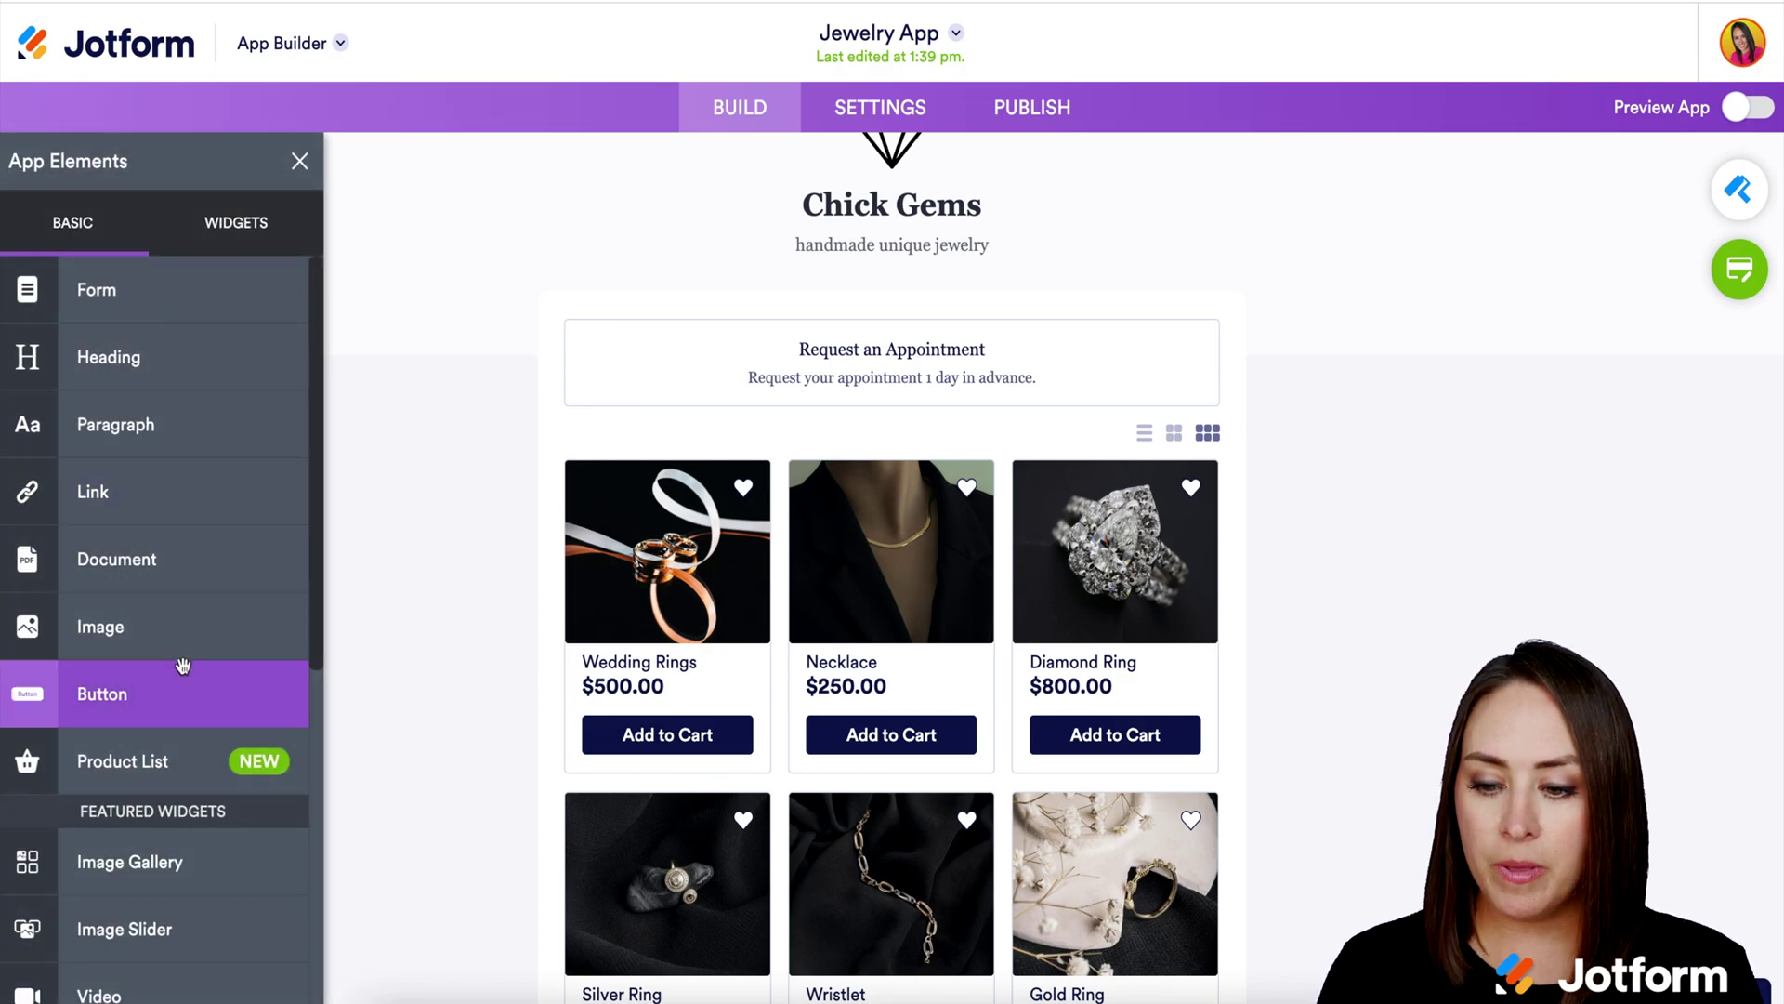
pyautogui.moveTo(628, 548); pyautogui.dragTo(893, 328)
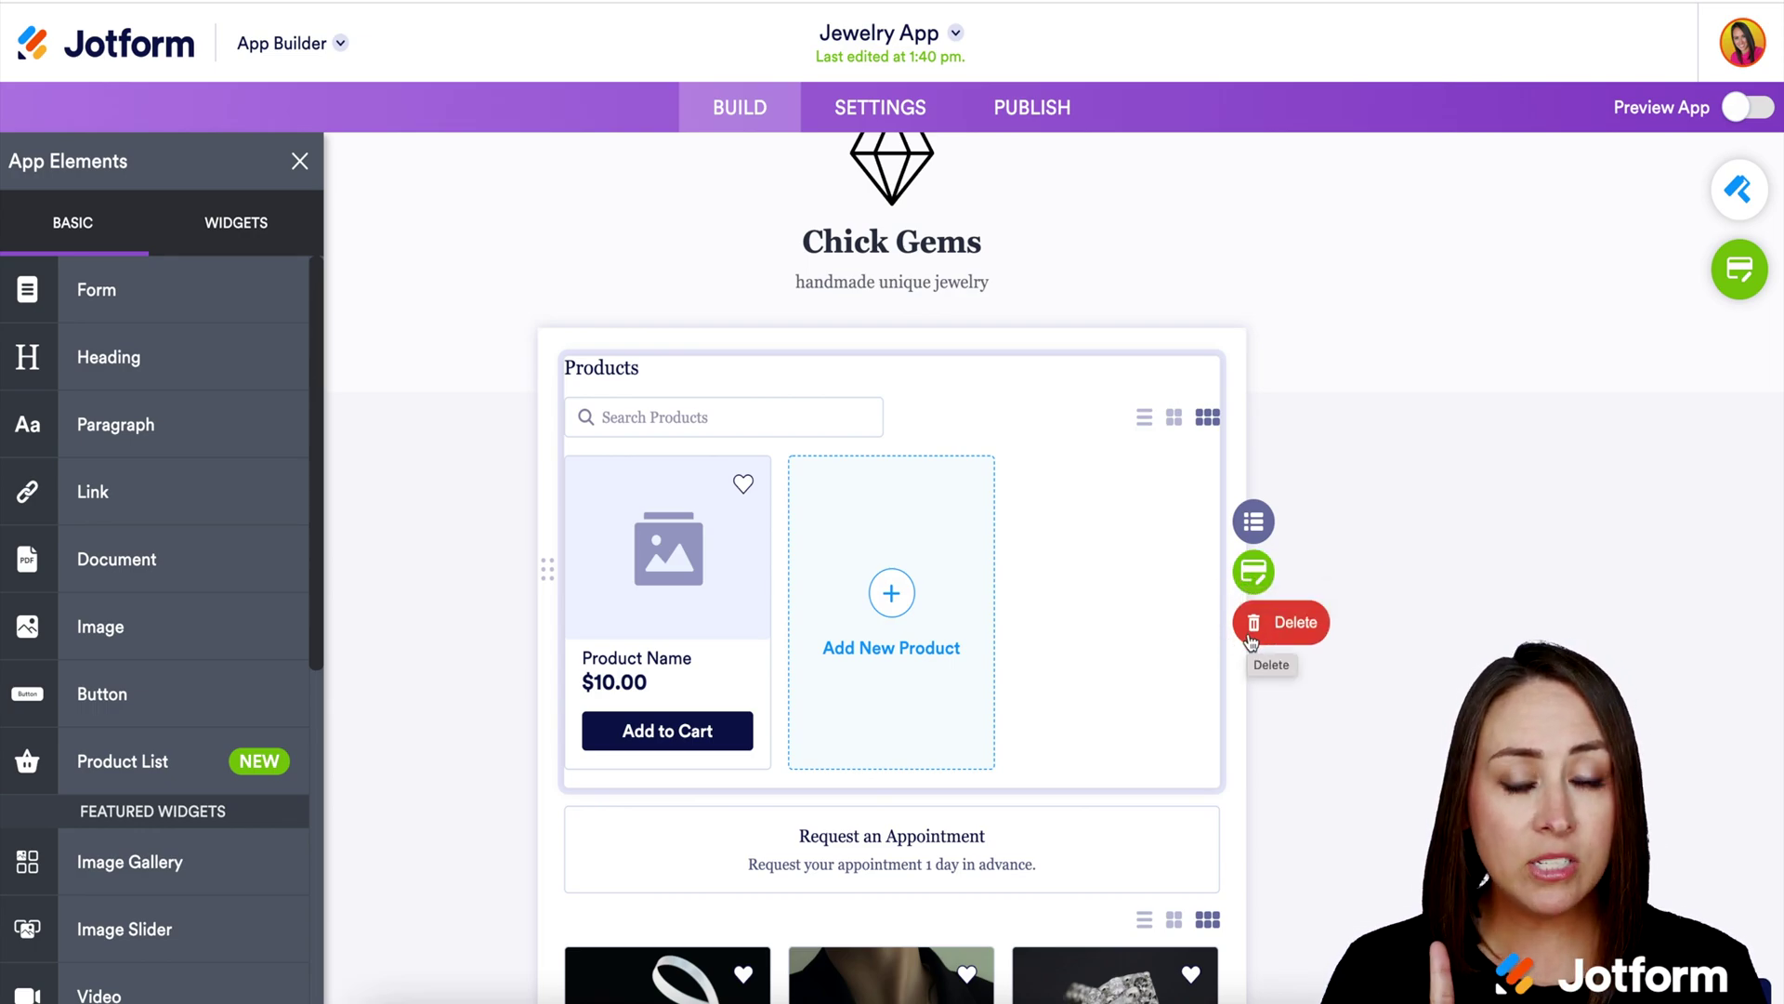
pyautogui.click(1253, 522)
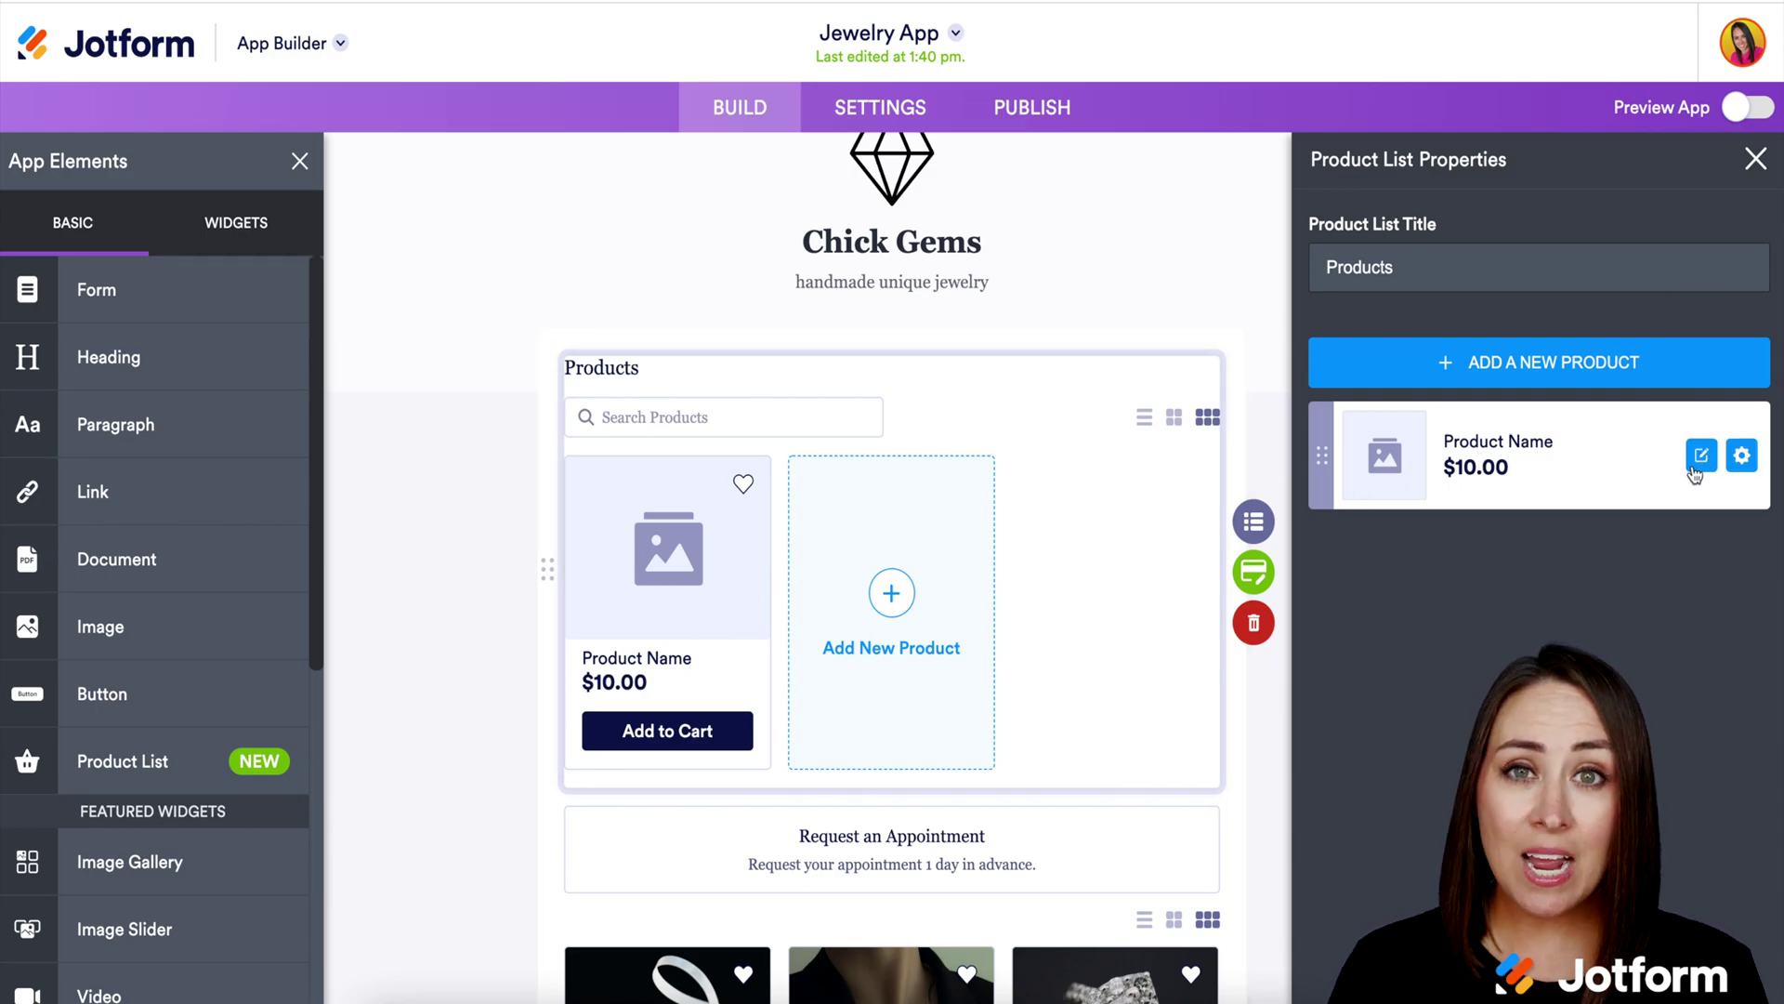
# Delete the placeholder product and retitle the product list 'Necklaces'.
pyautogui.click(1742, 456)
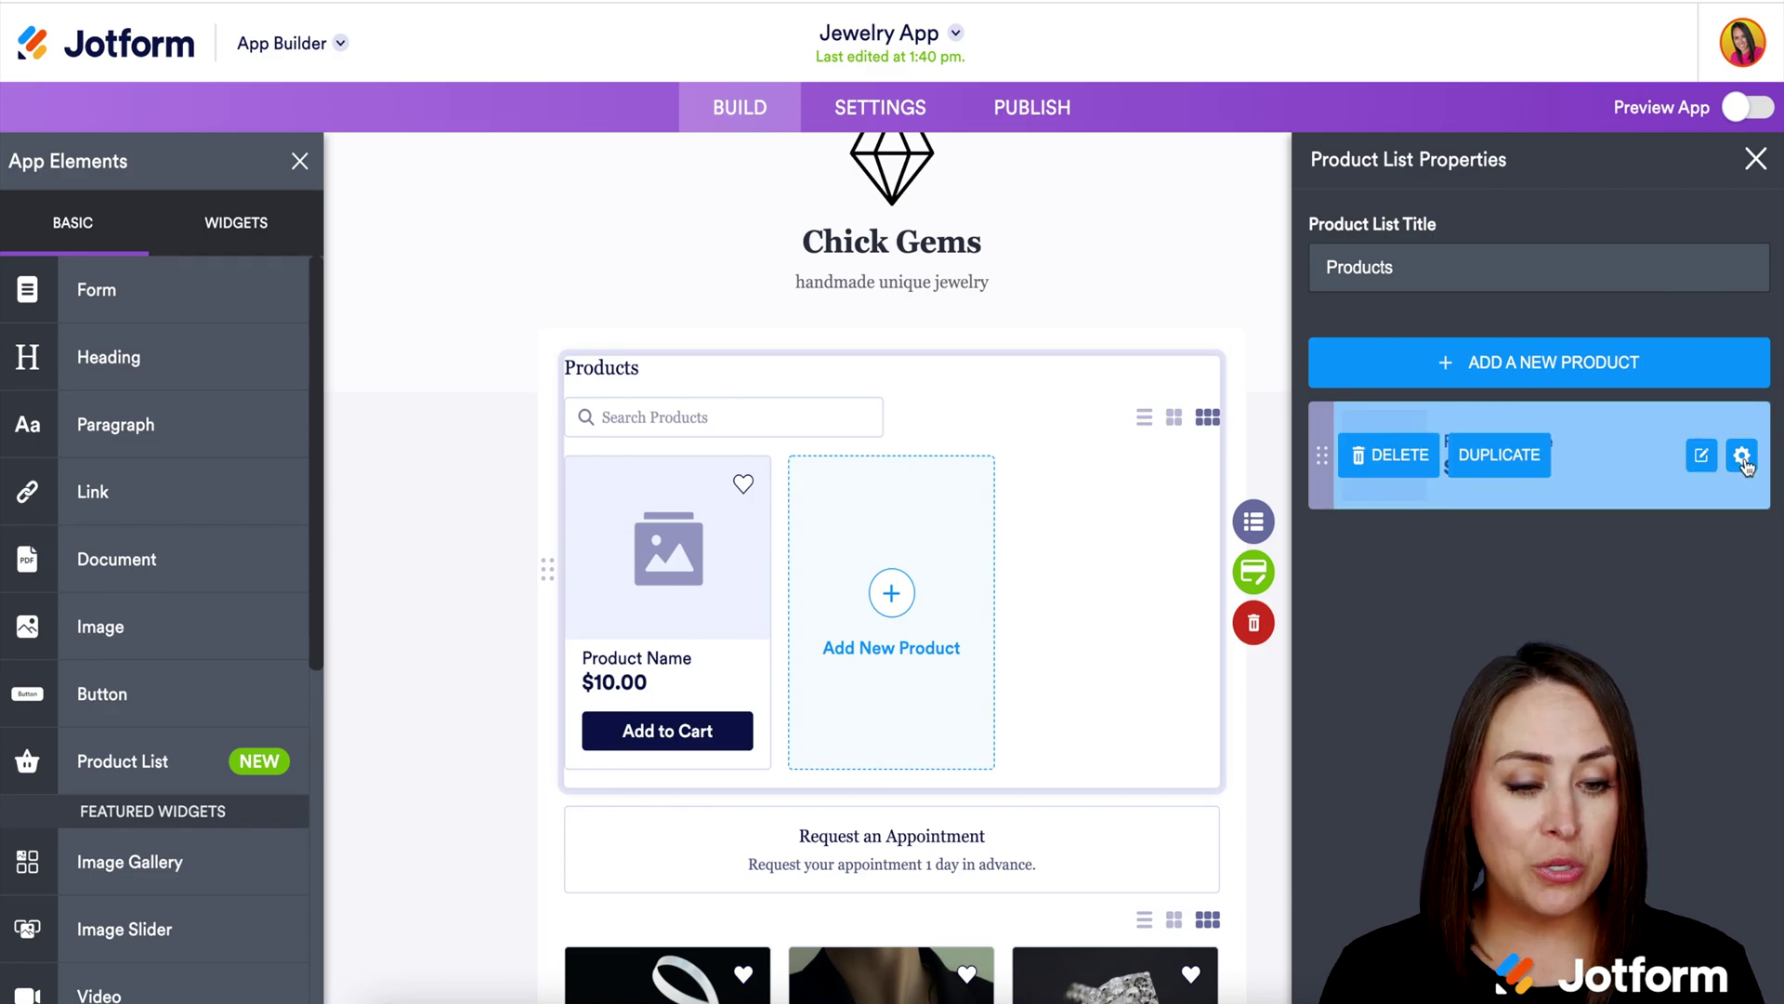
pyautogui.click(1366, 461)
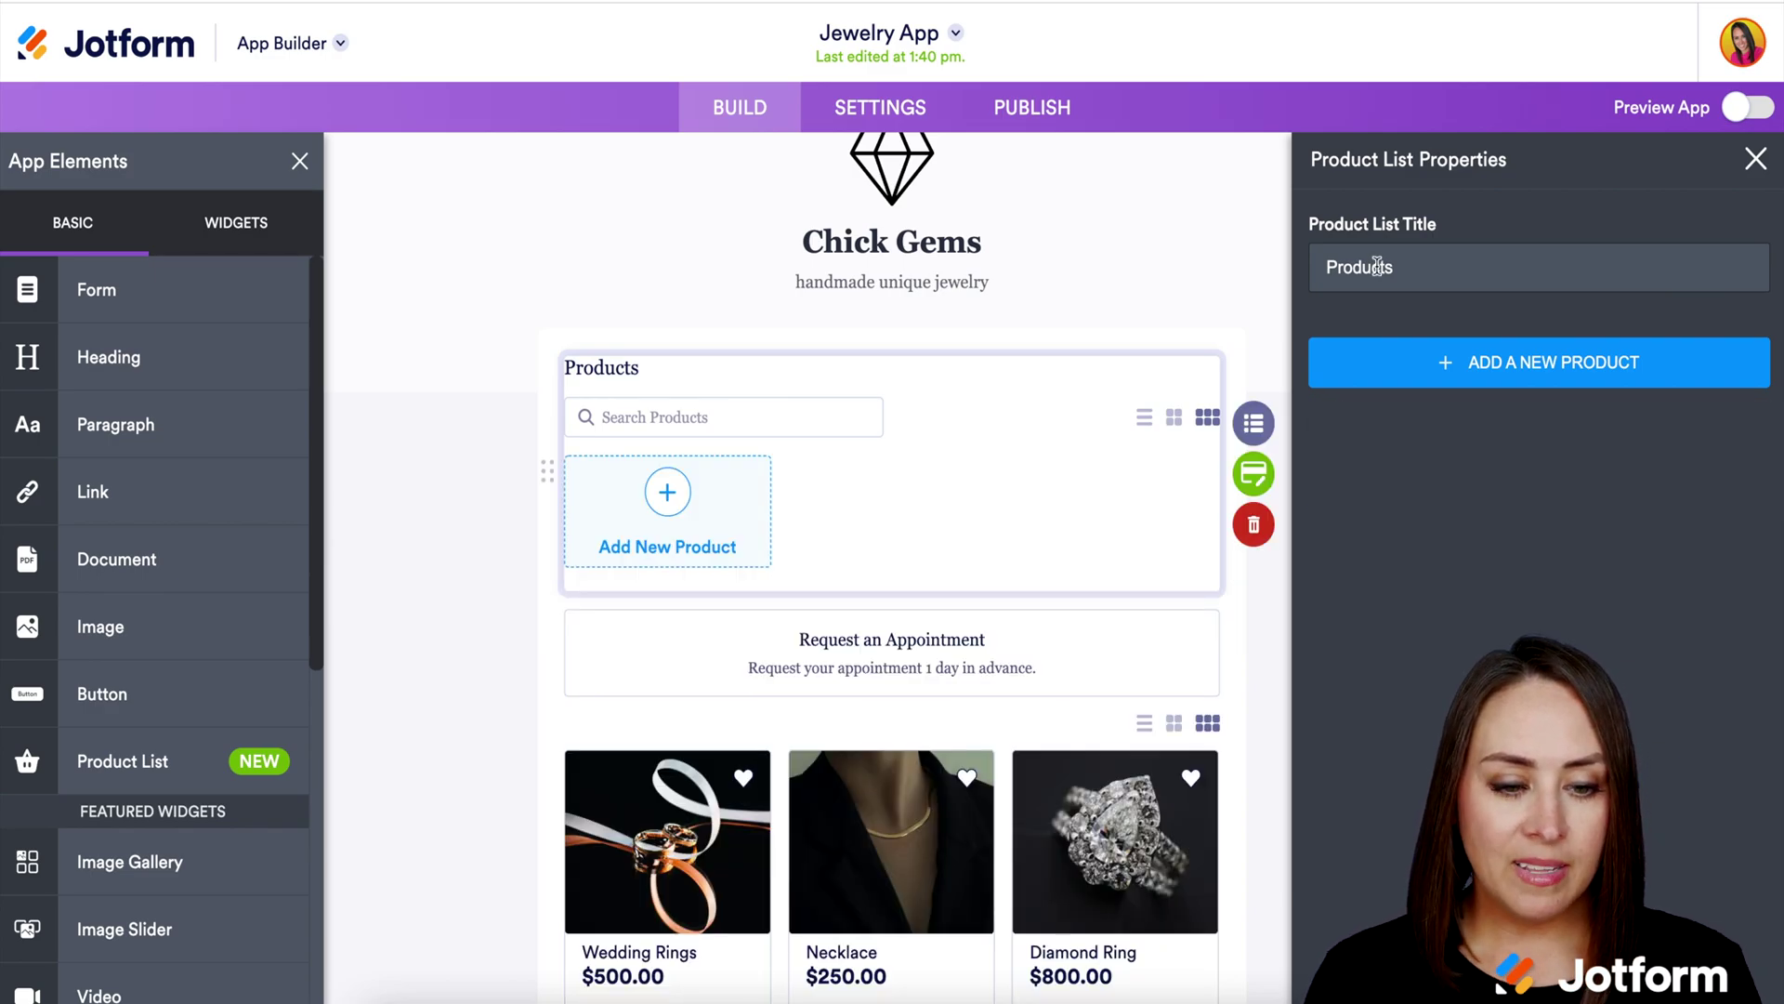
pyautogui.doubleClick(1377, 267)
pyautogui.write('Necklaces')
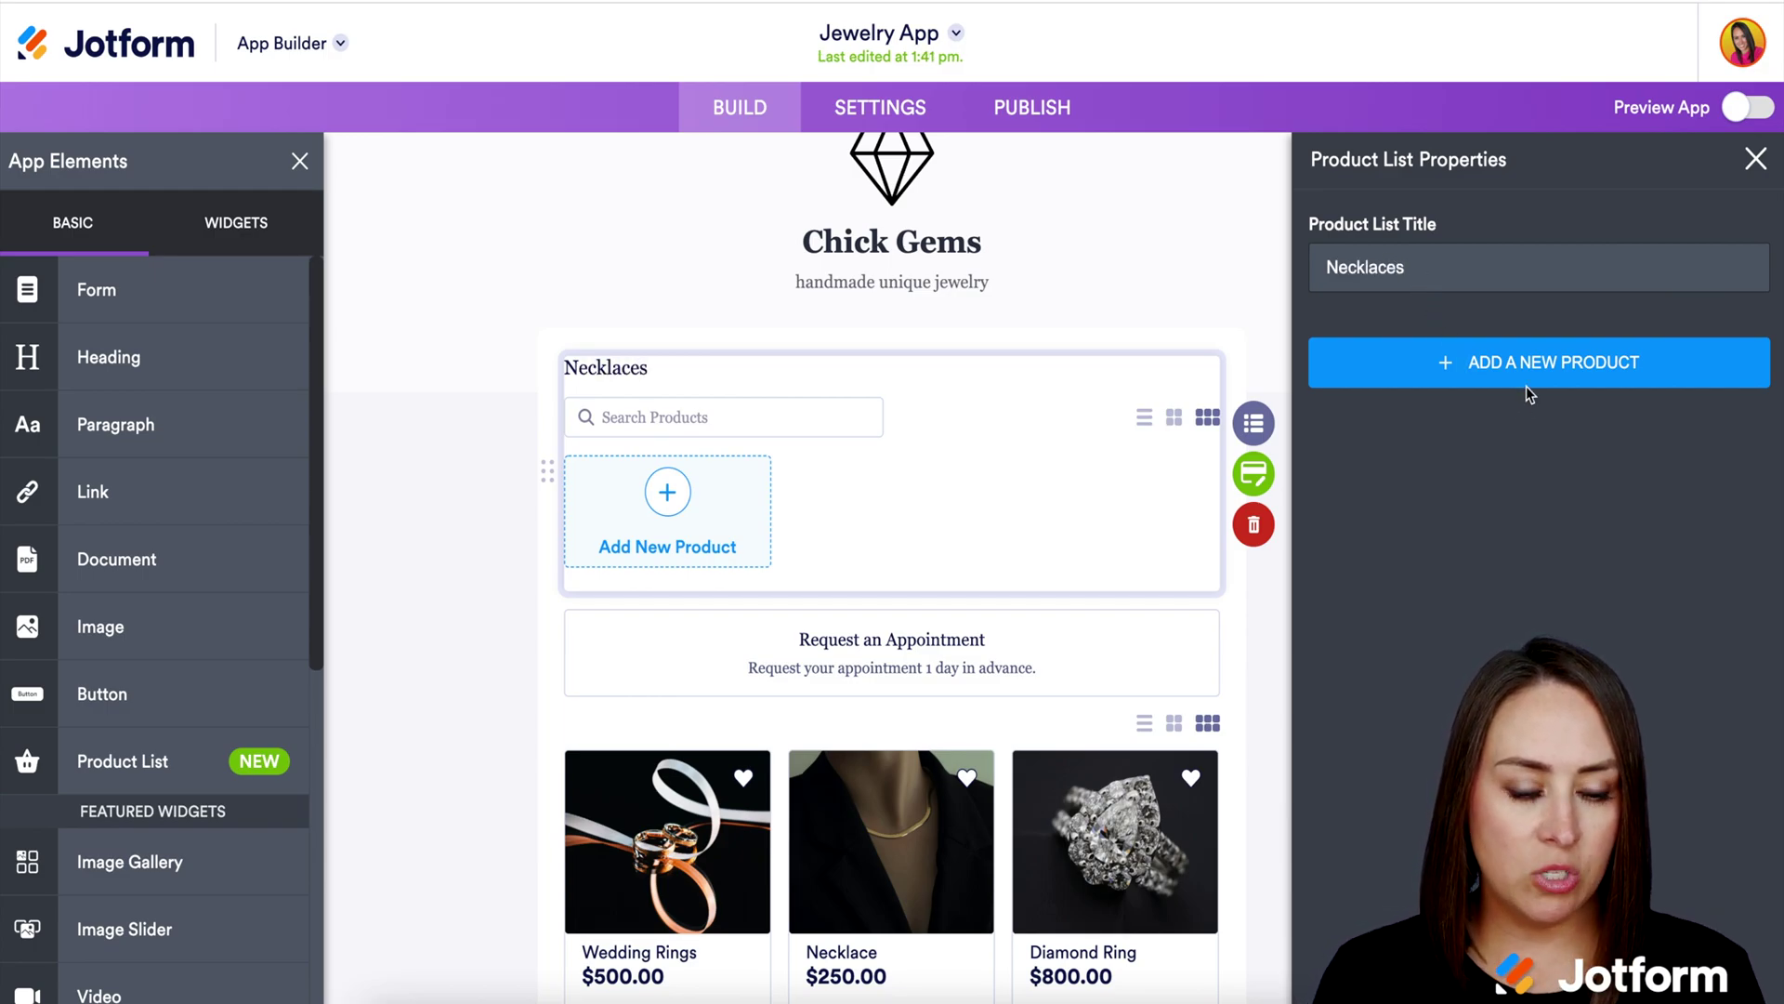
# Add a new product named 'Necklace' to the list.
pyautogui.click(1422, 377)
pyautogui.click(1361, 323)
pyautogui.write('Necklace')
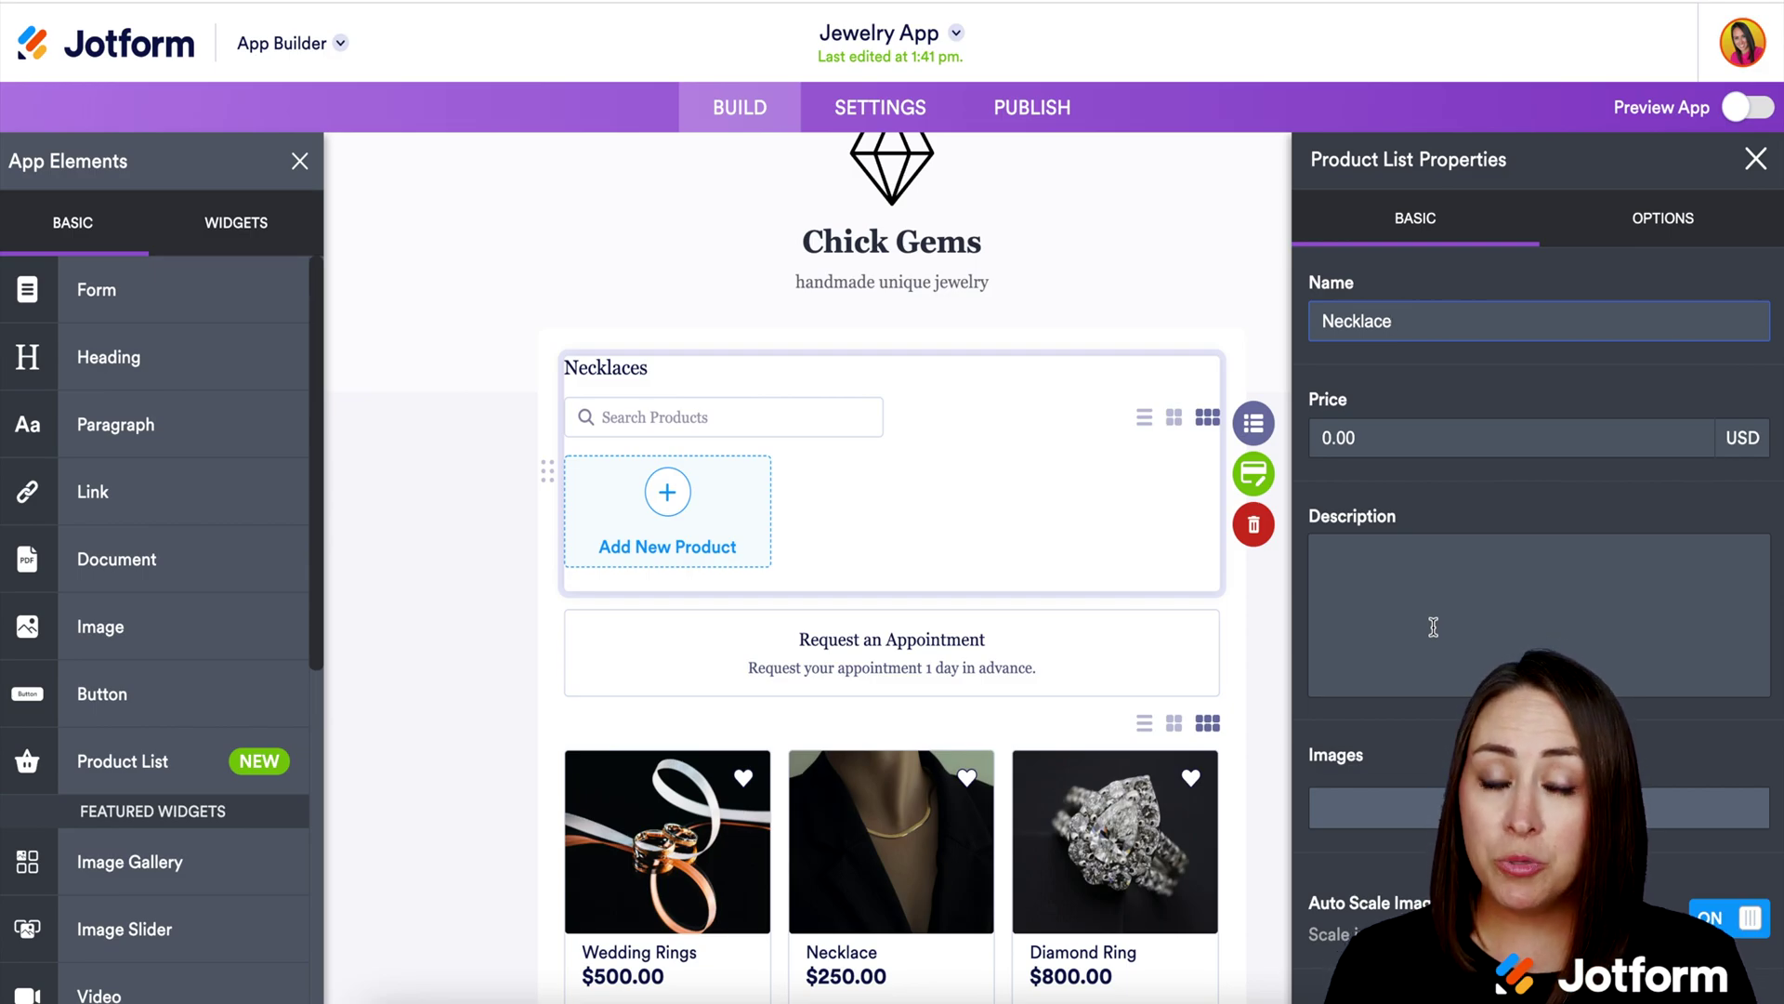
# Add a quantity selector to the Necklace product, keeping the default range.
pyautogui.click(1677, 225)
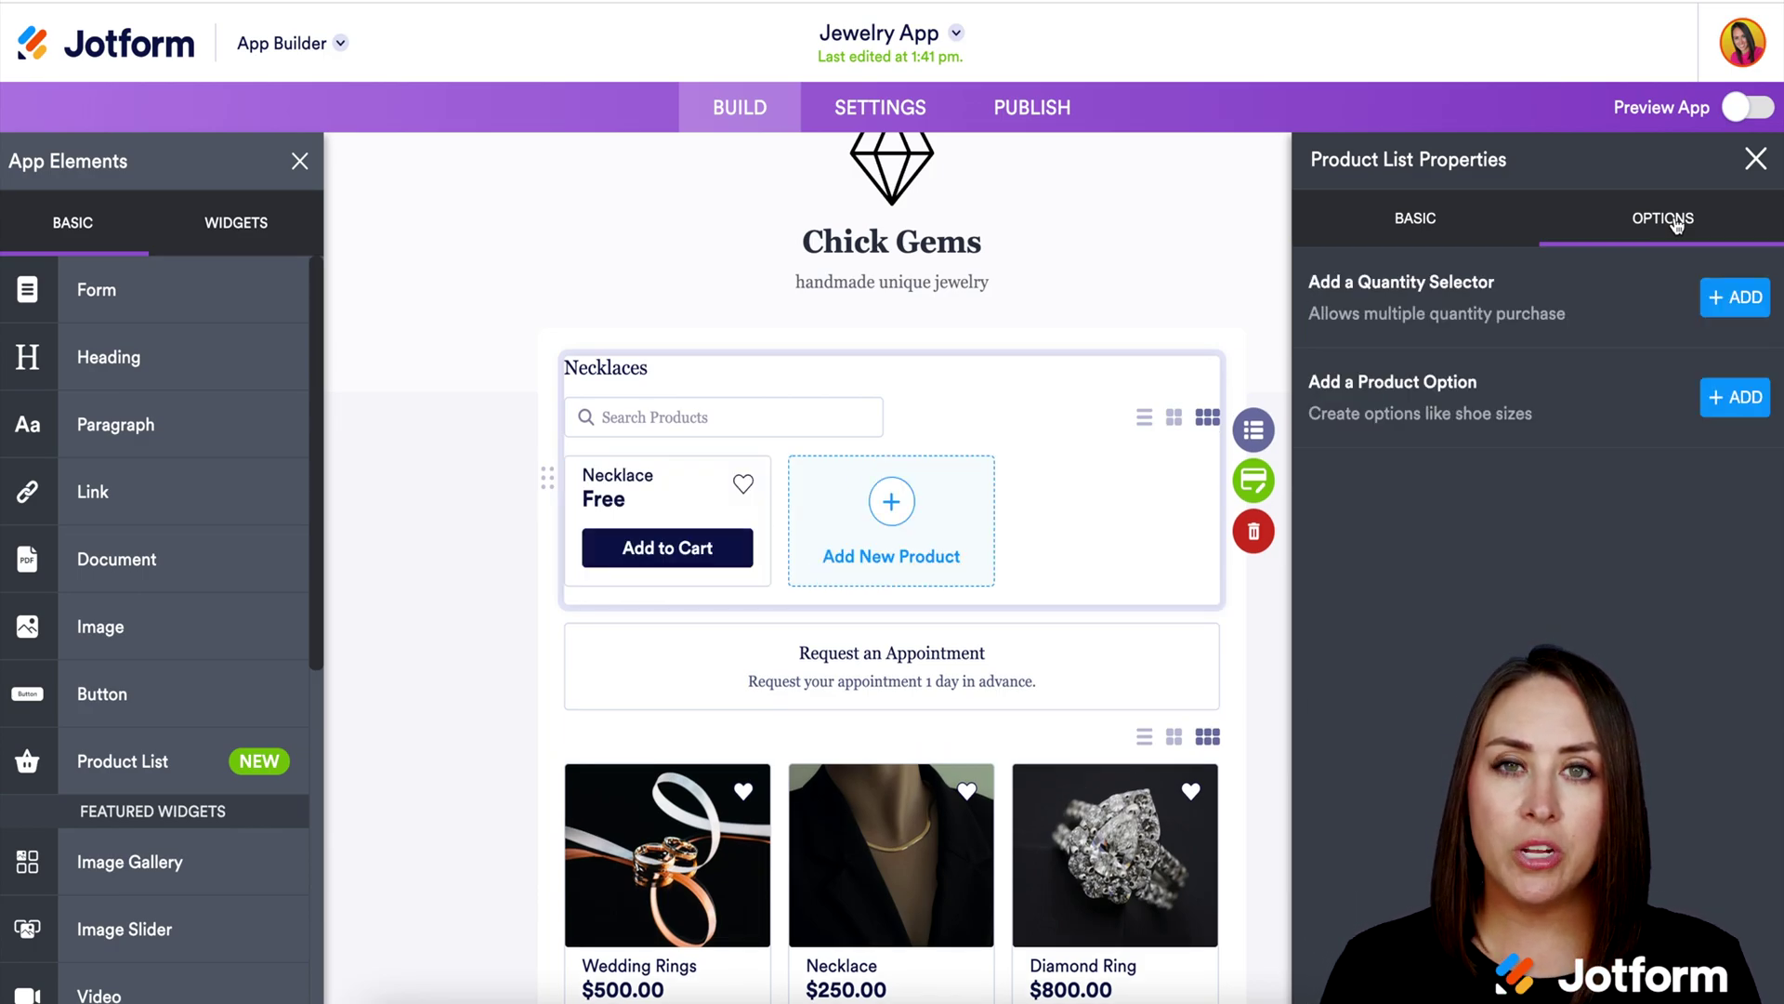
pyautogui.click(1736, 299)
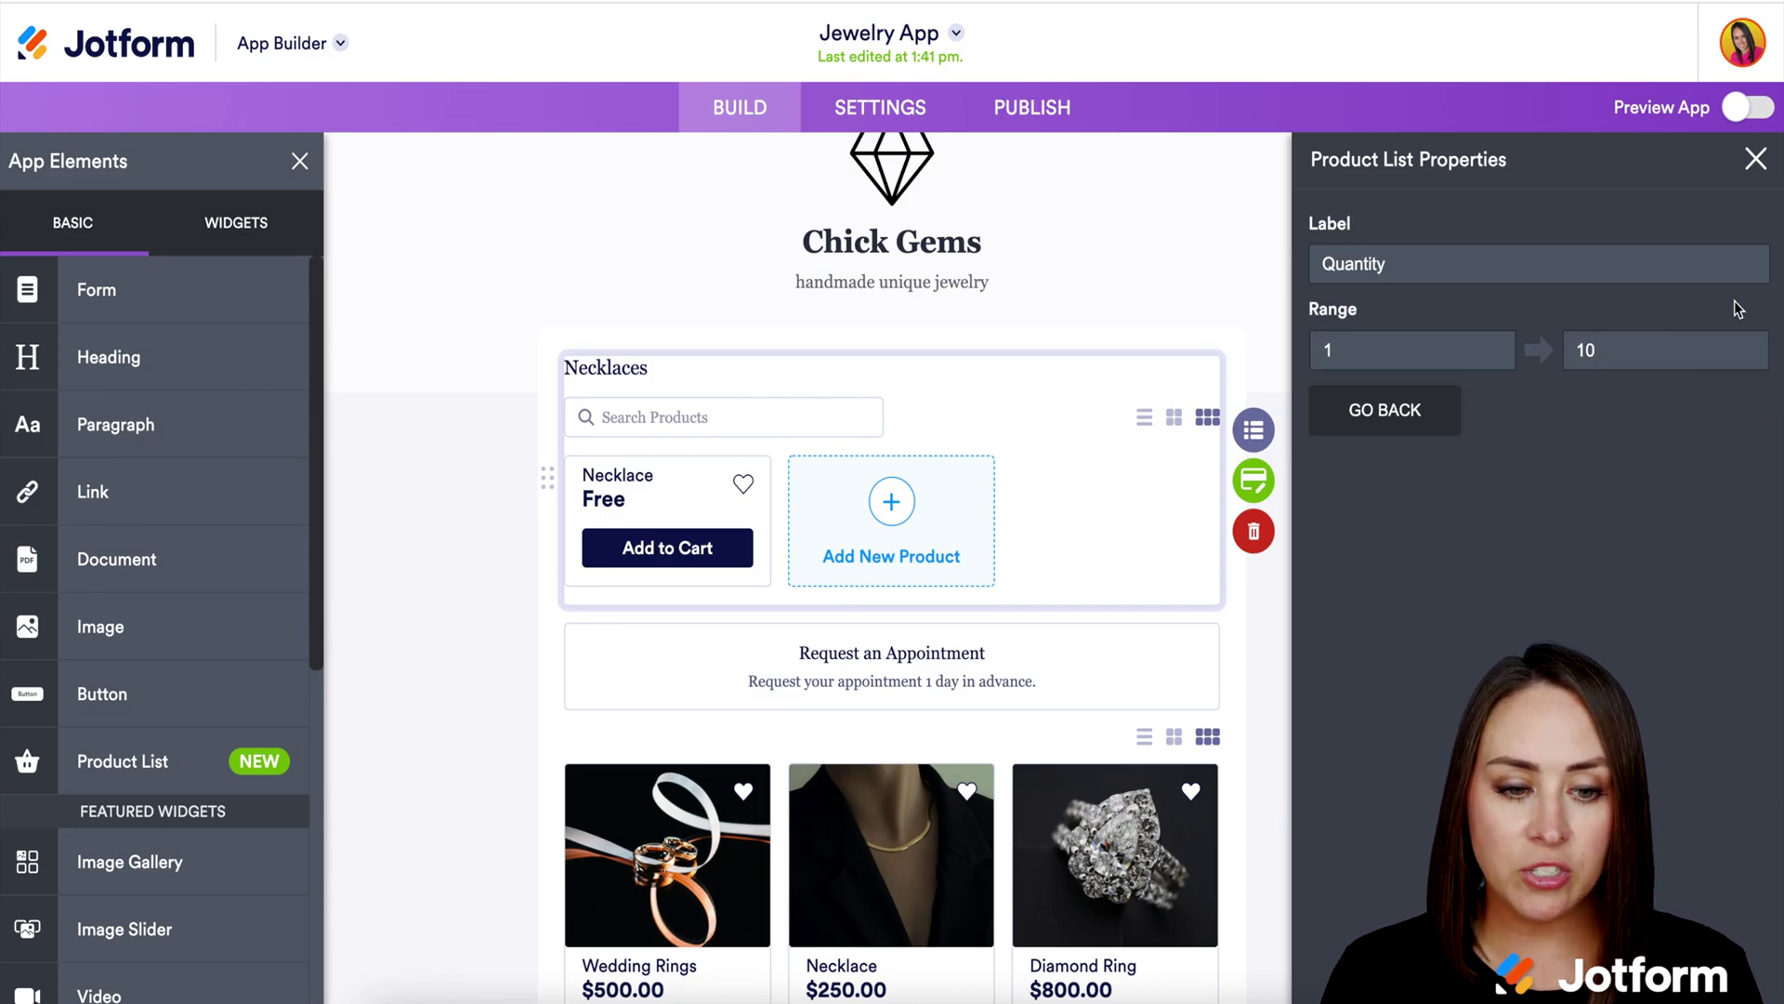
pyautogui.click(1366, 409)
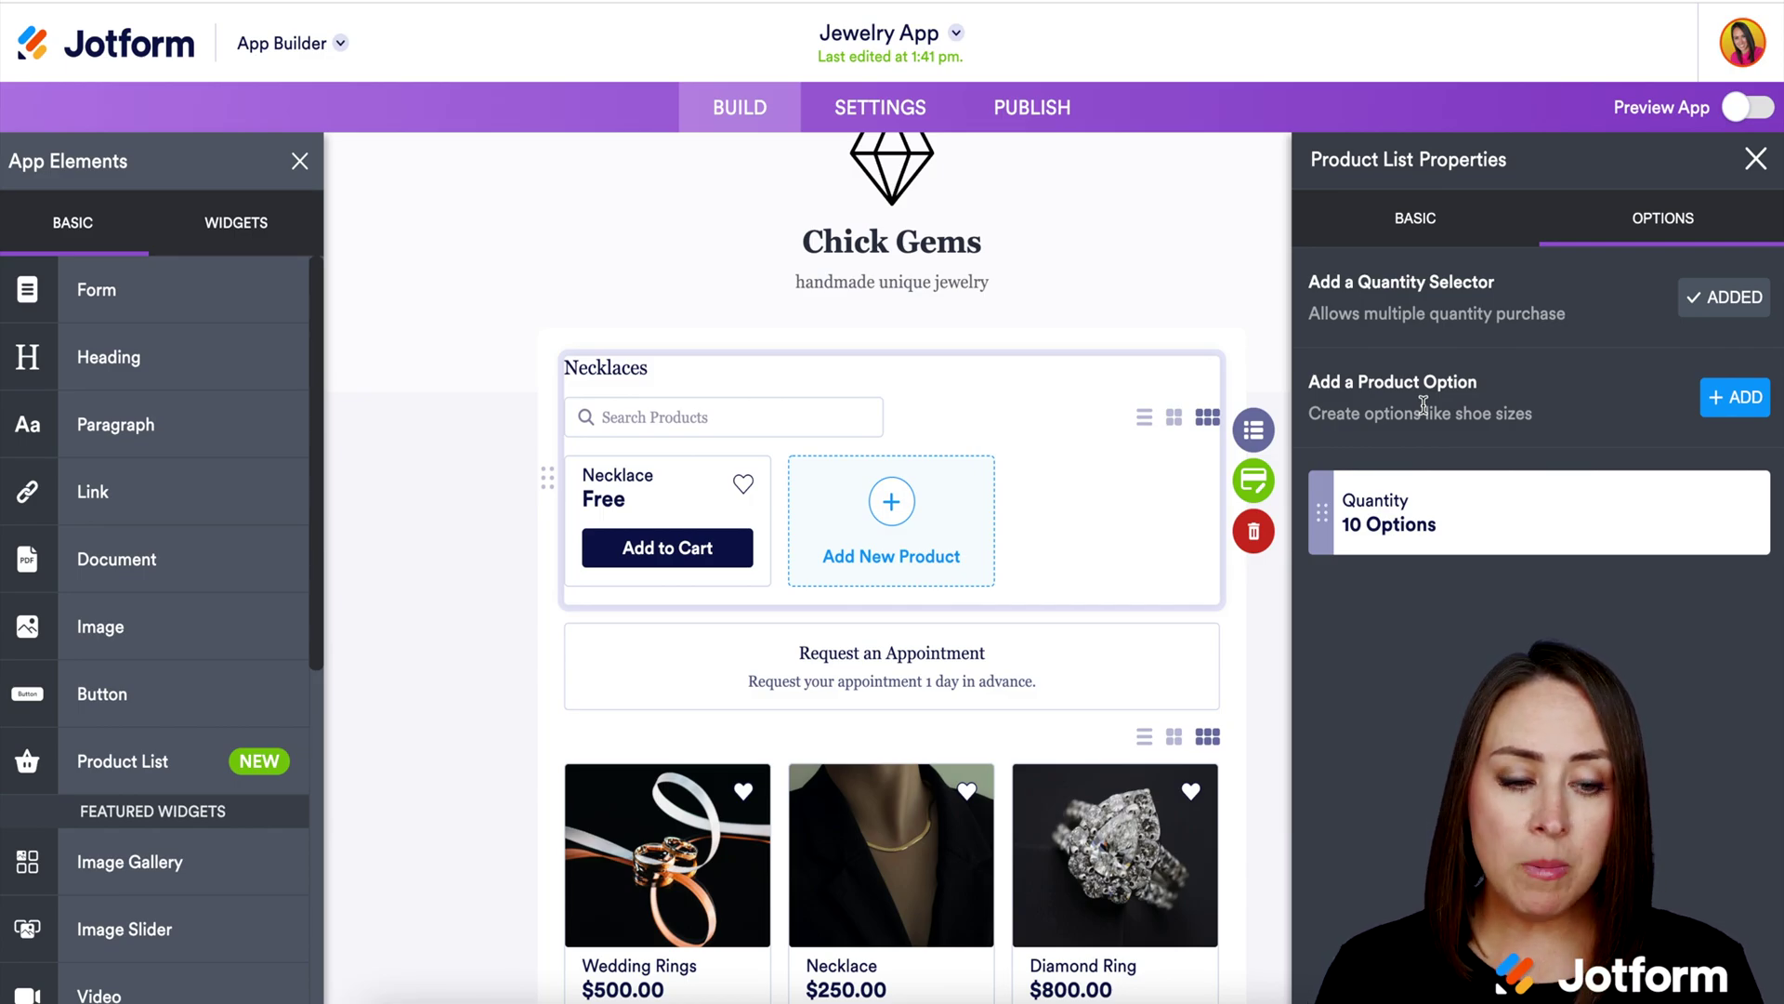
# Add a Length option with values 16", 17" and 18".
pyautogui.click(1734, 400)
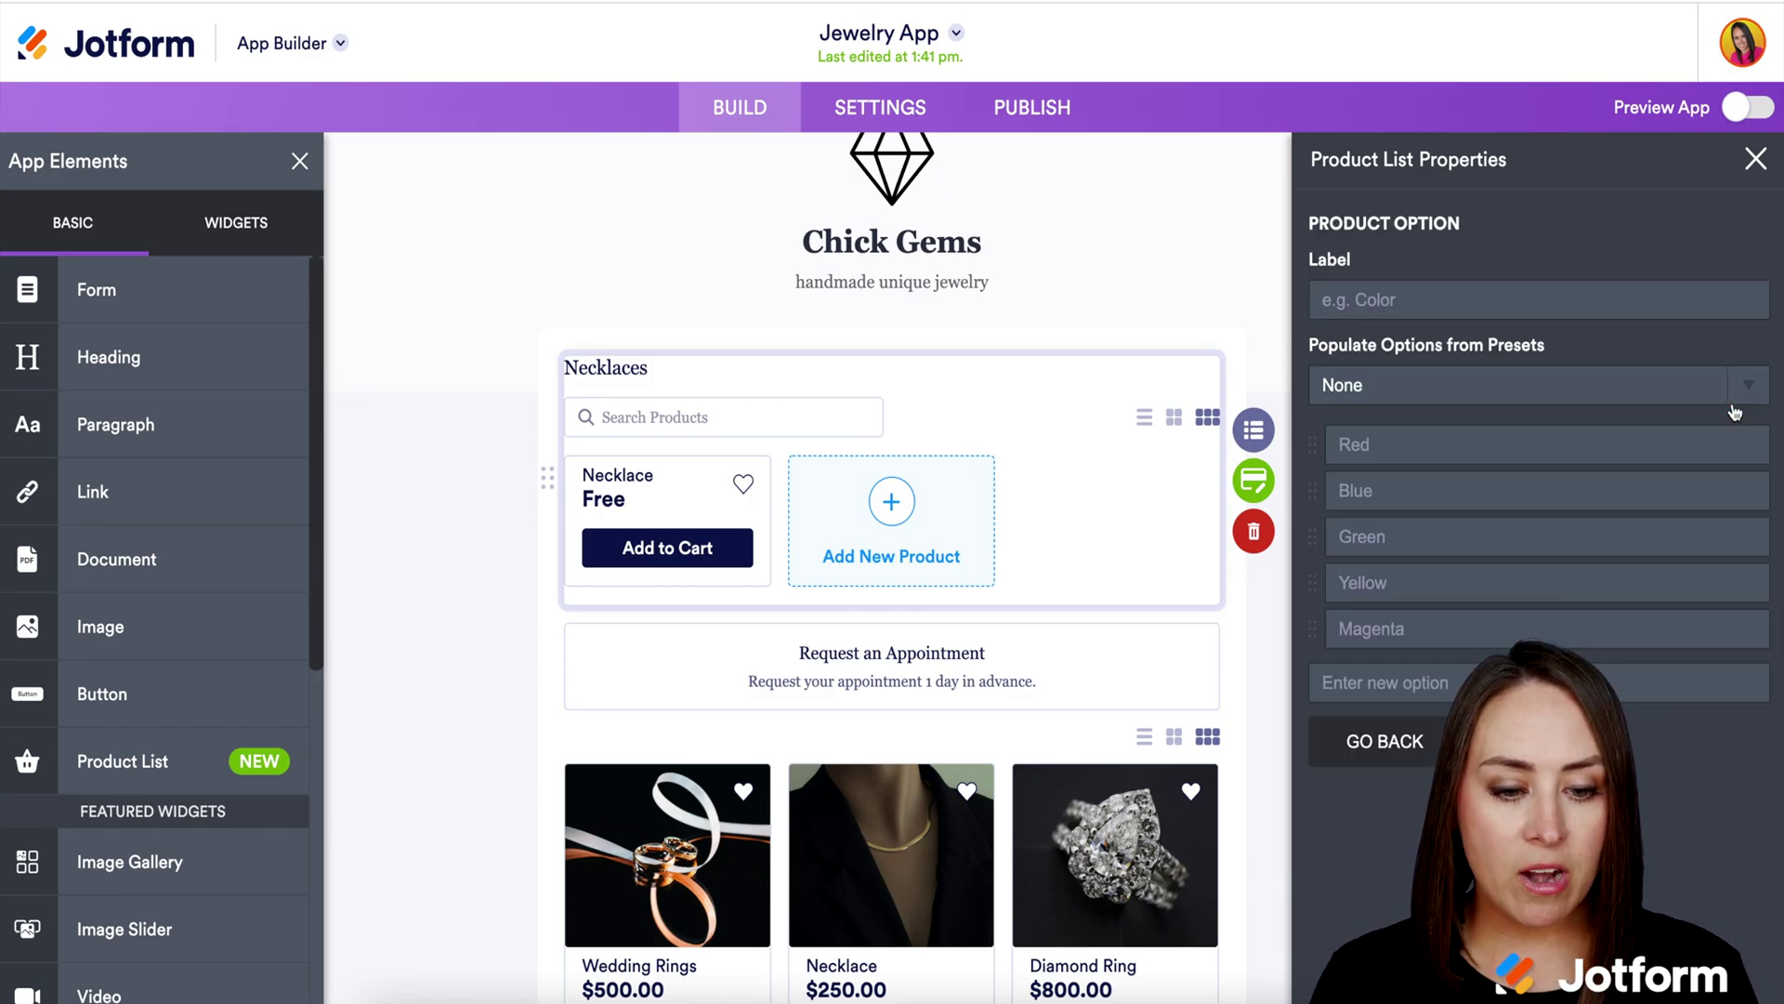
pyautogui.click(1373, 299)
pyautogui.write('Length')
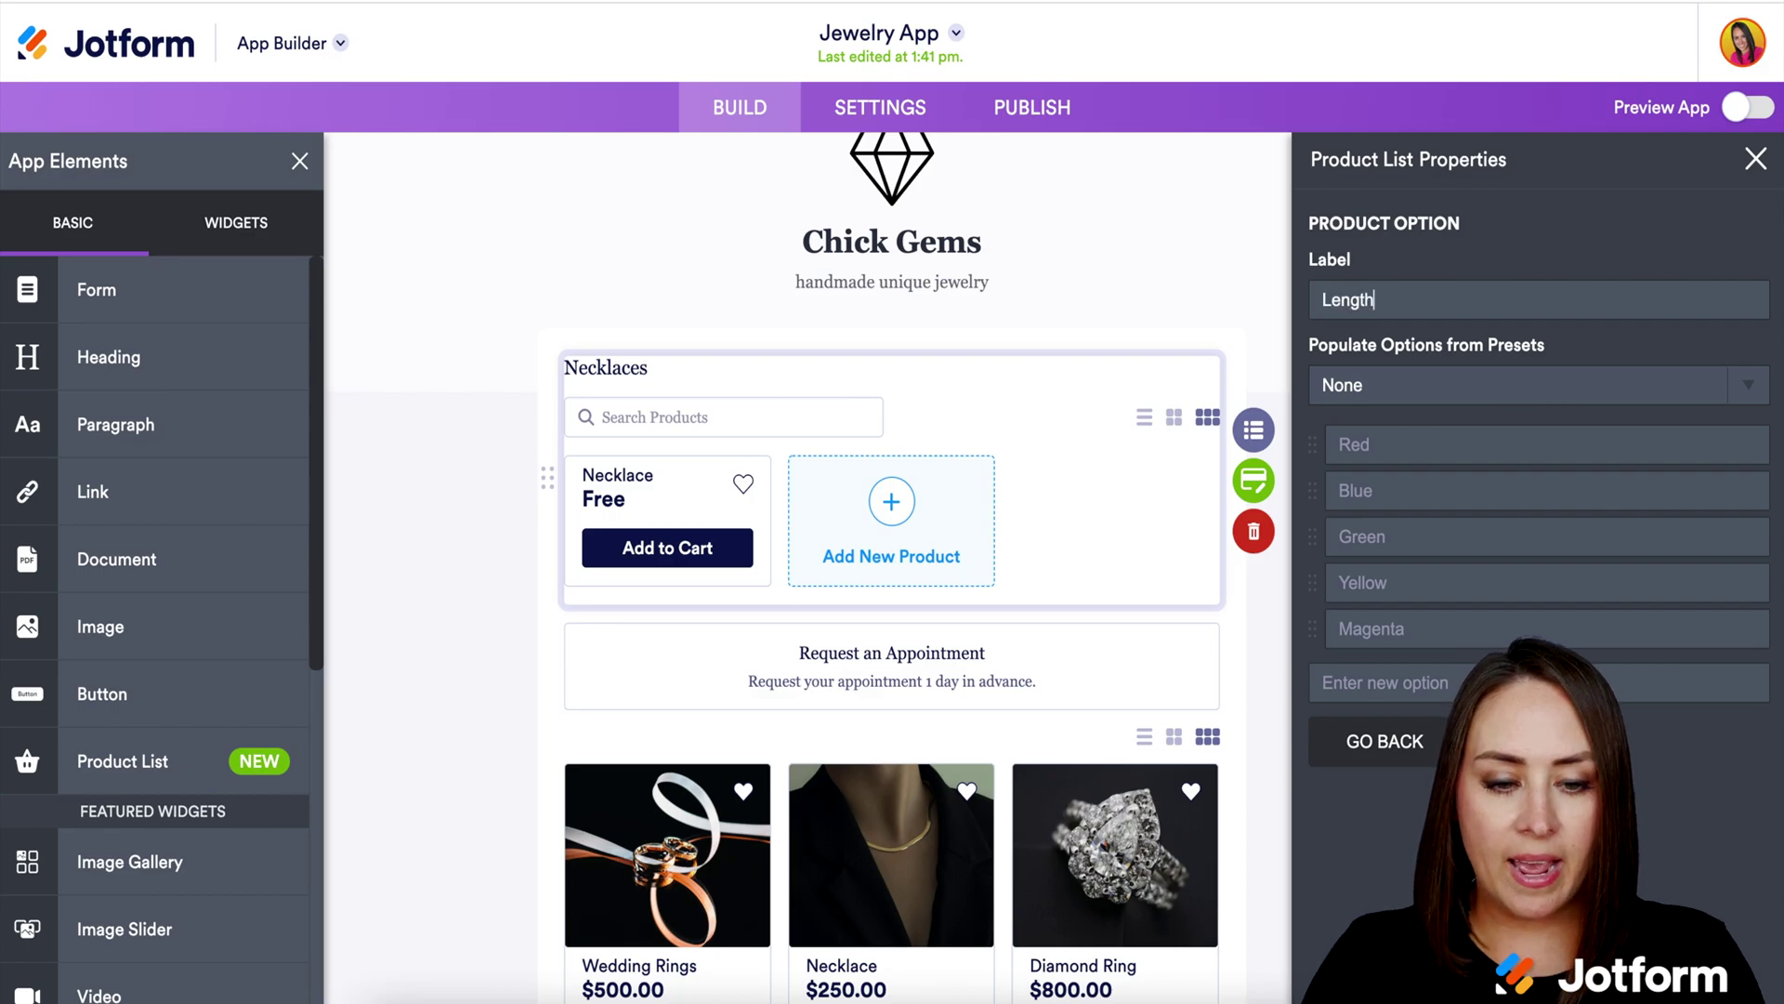
pyautogui.click(1366, 446)
pyautogui.write('16')
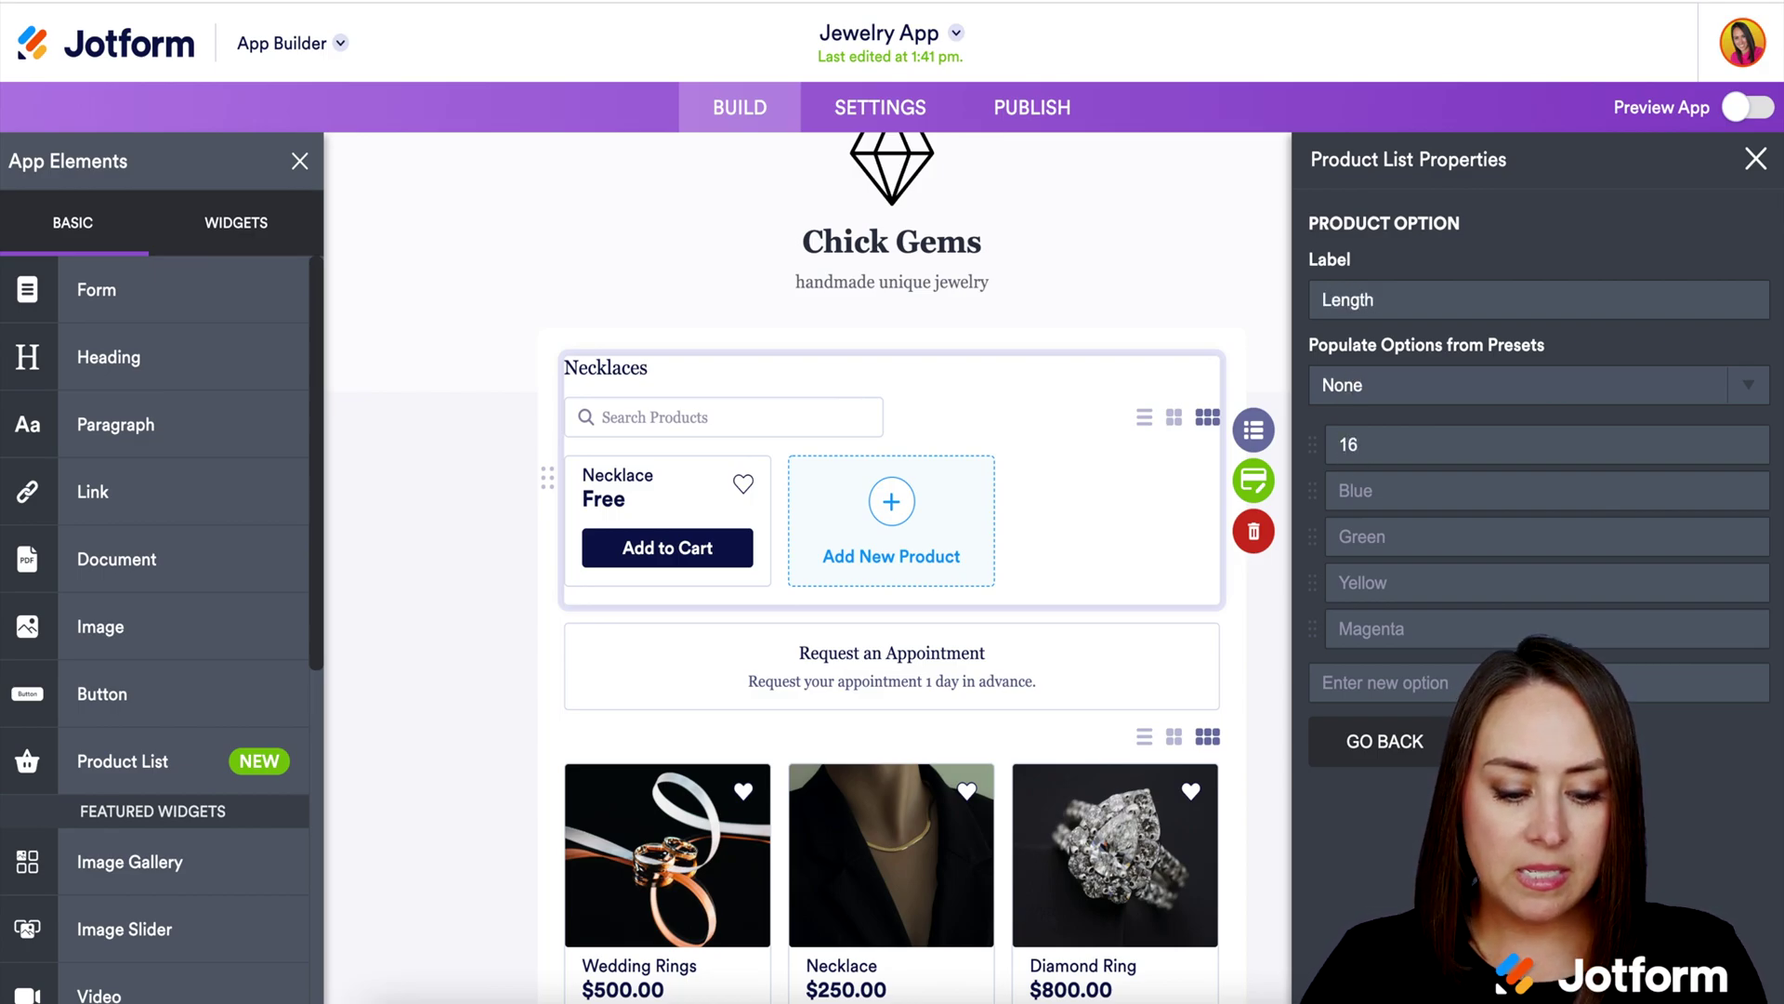
pyautogui.write('"')
pyautogui.click(1352, 489)
pyautogui.write('17"')
pyautogui.click(1393, 539)
pyautogui.write('18"')
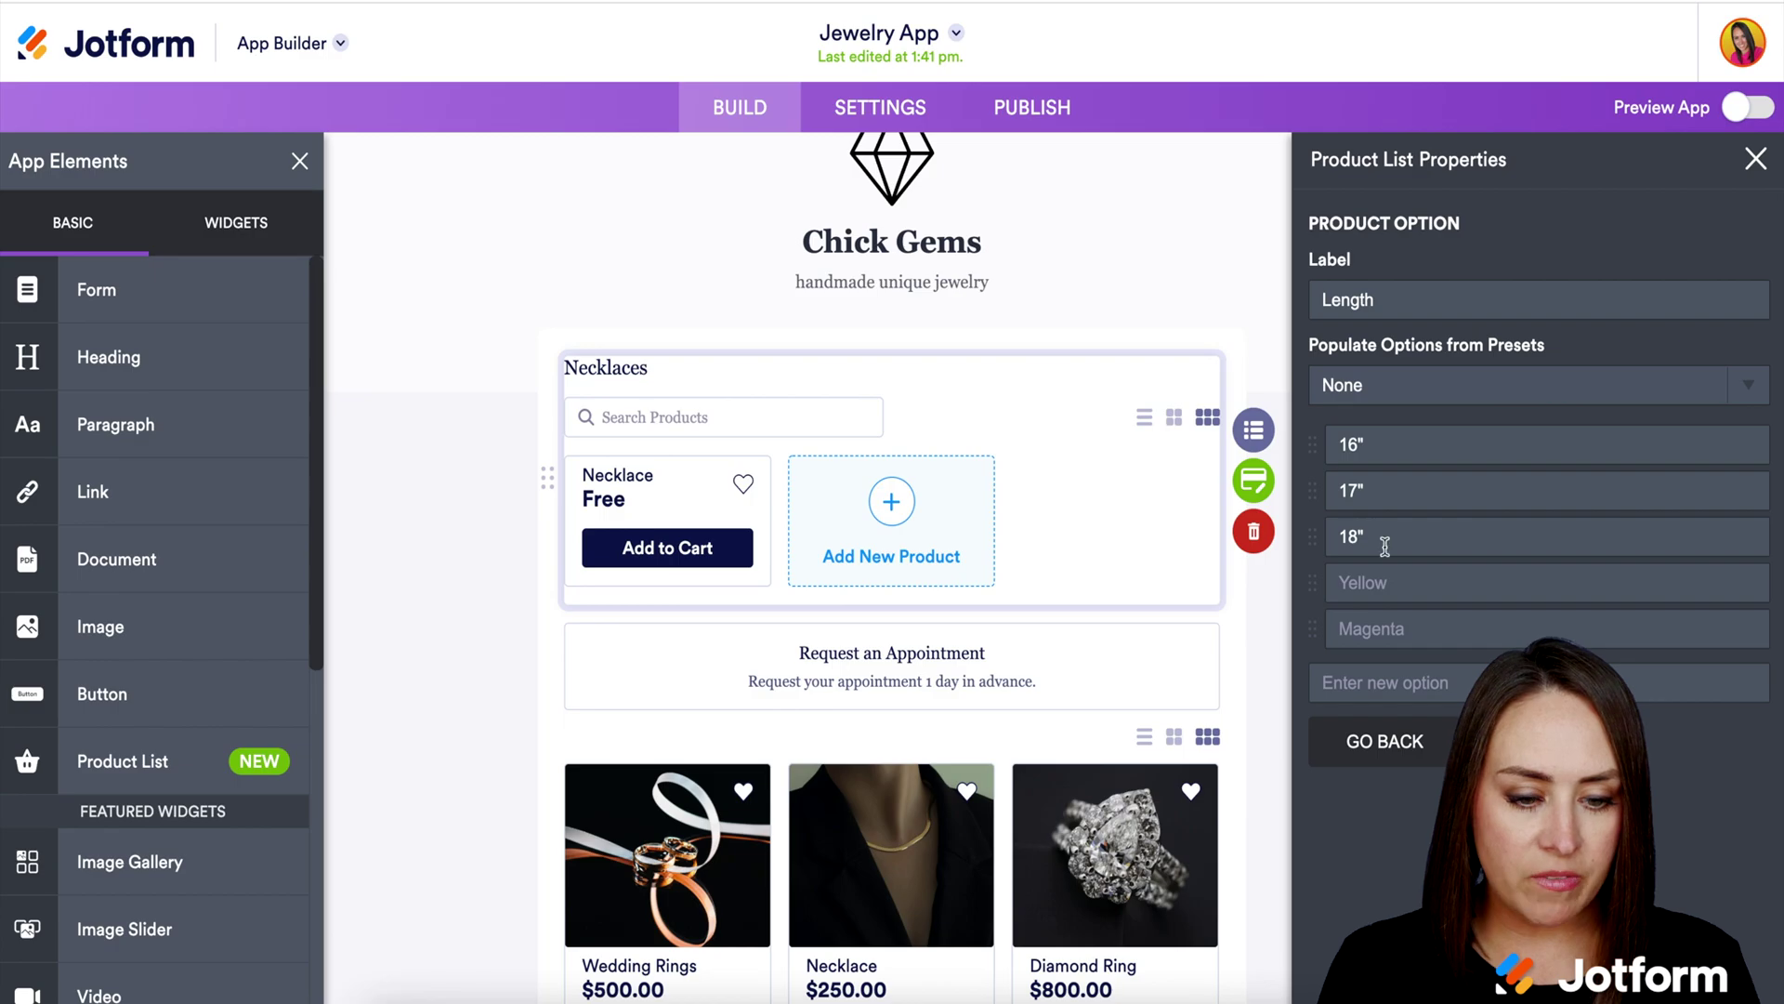
pyautogui.click(1387, 741)
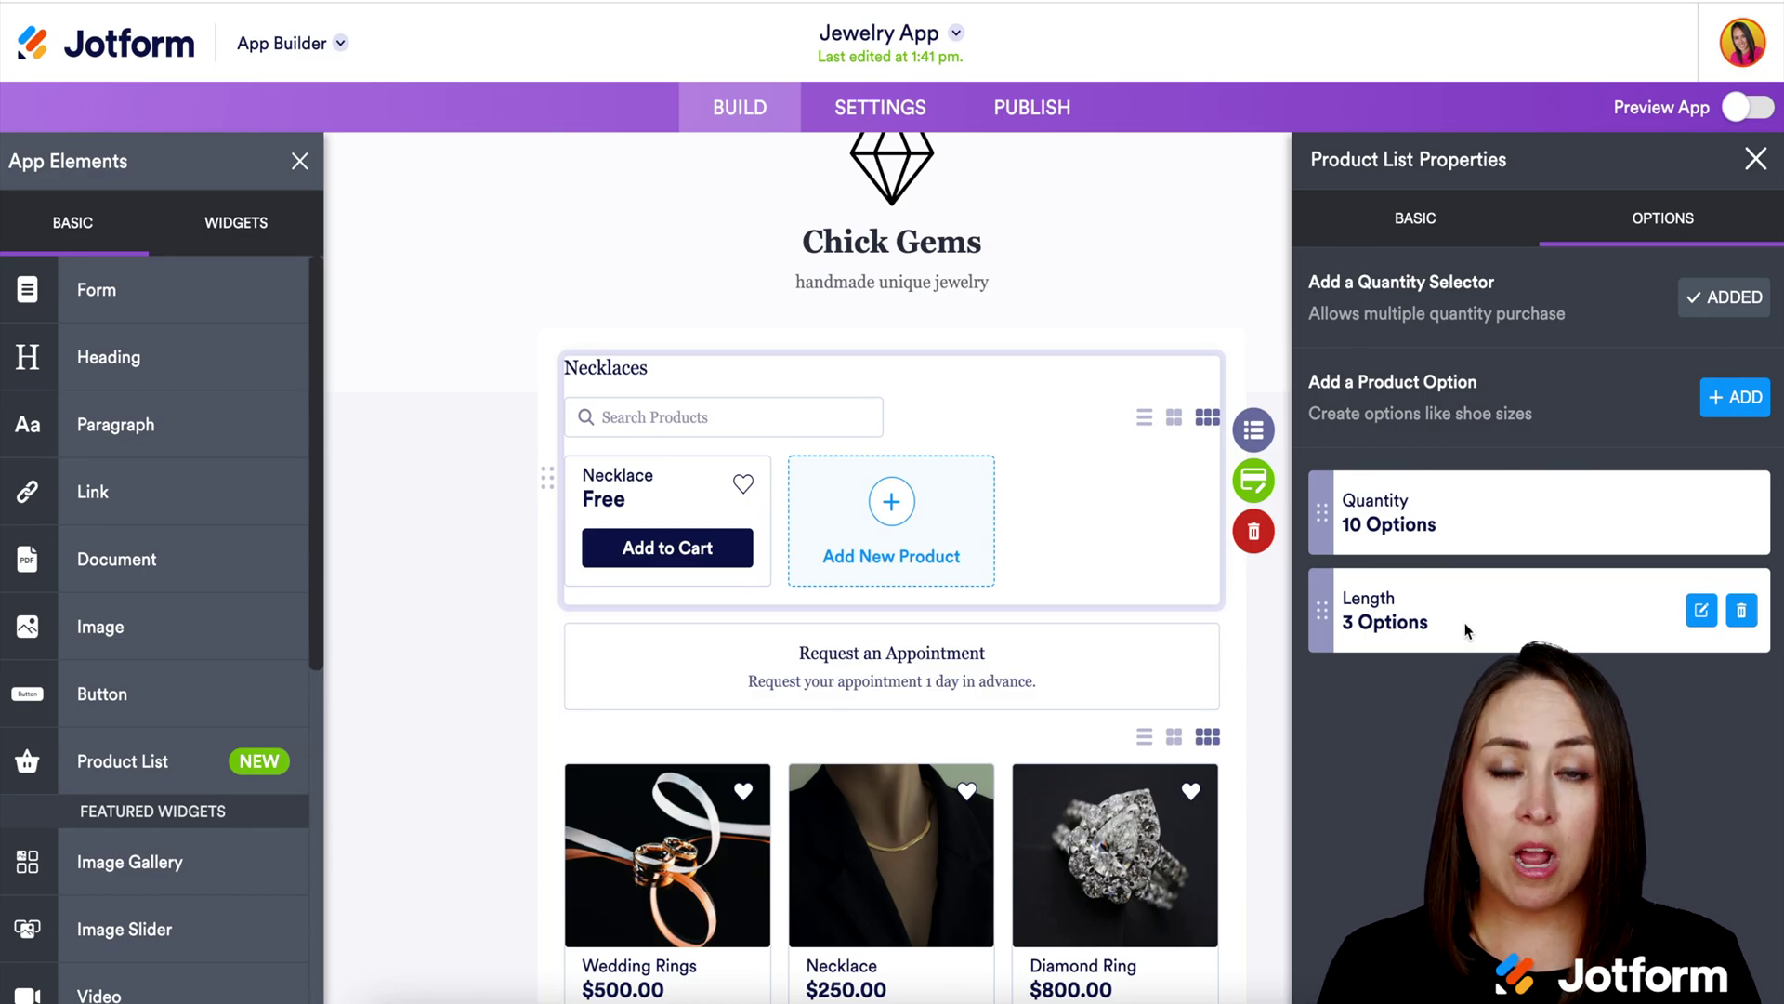
# Add a Metal option with choices Gold and Silver.
pyautogui.click(1735, 397)
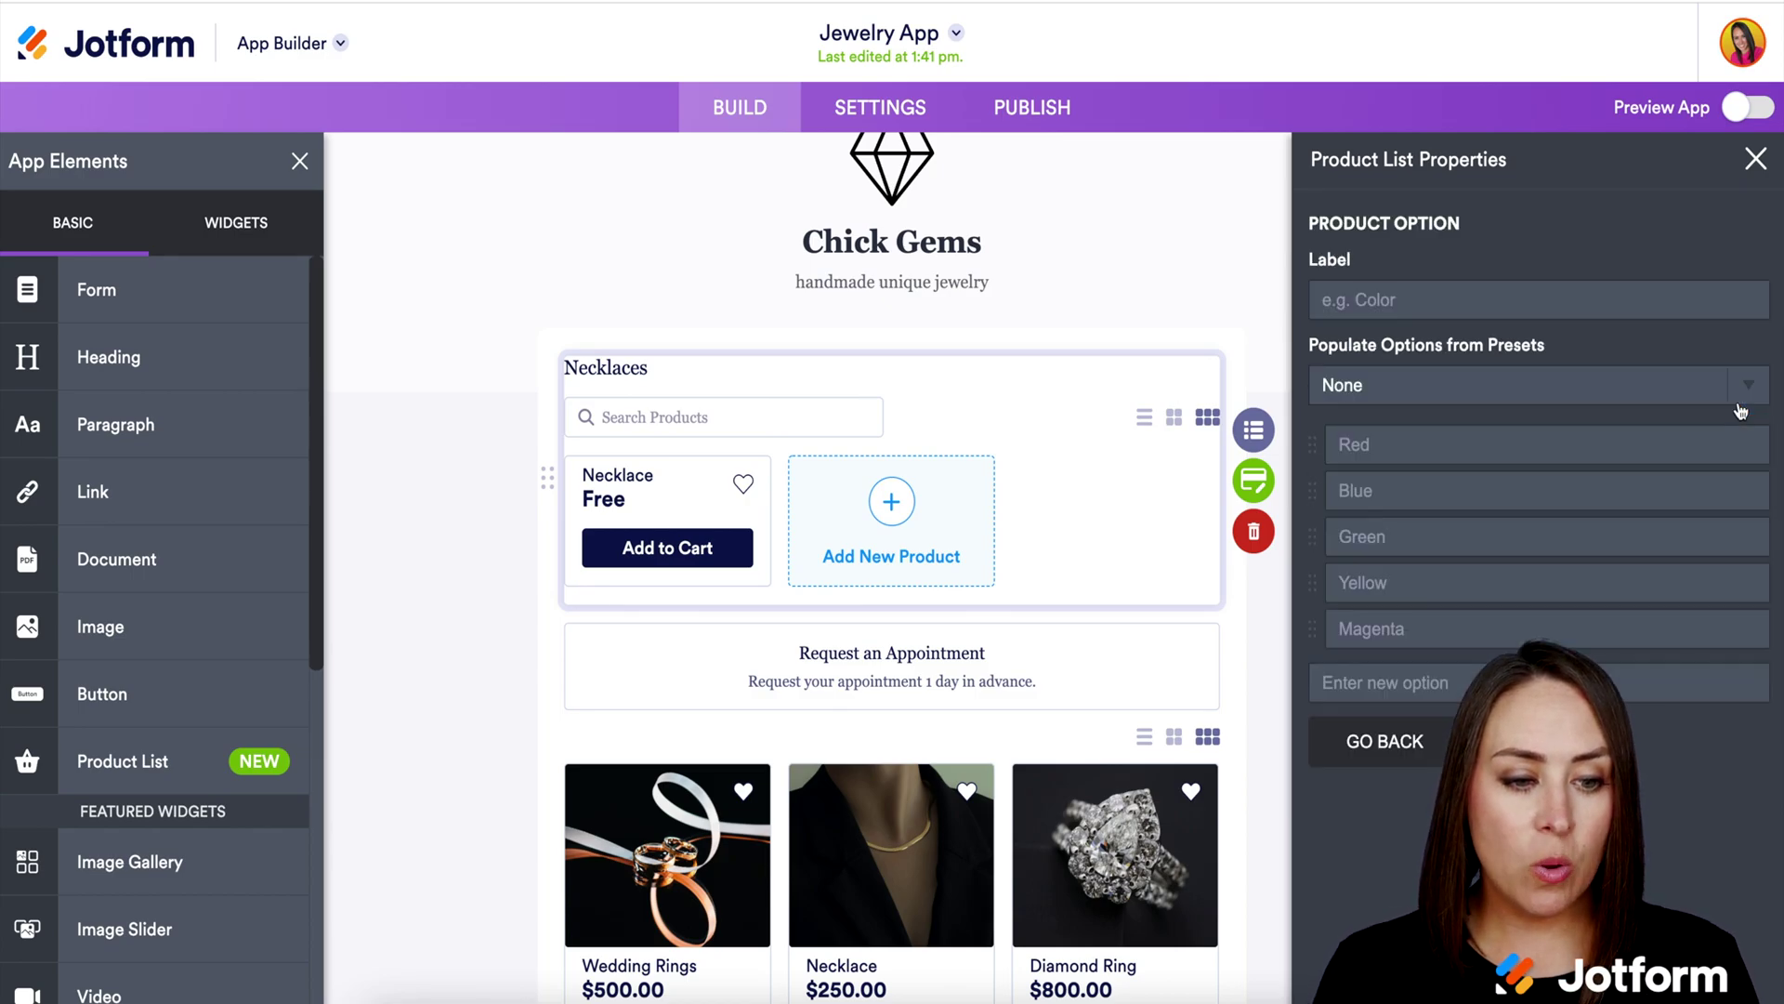
pyautogui.click(1420, 298)
pyautogui.write('Metal')
pyautogui.click(1390, 431)
pyautogui.write('Gold')
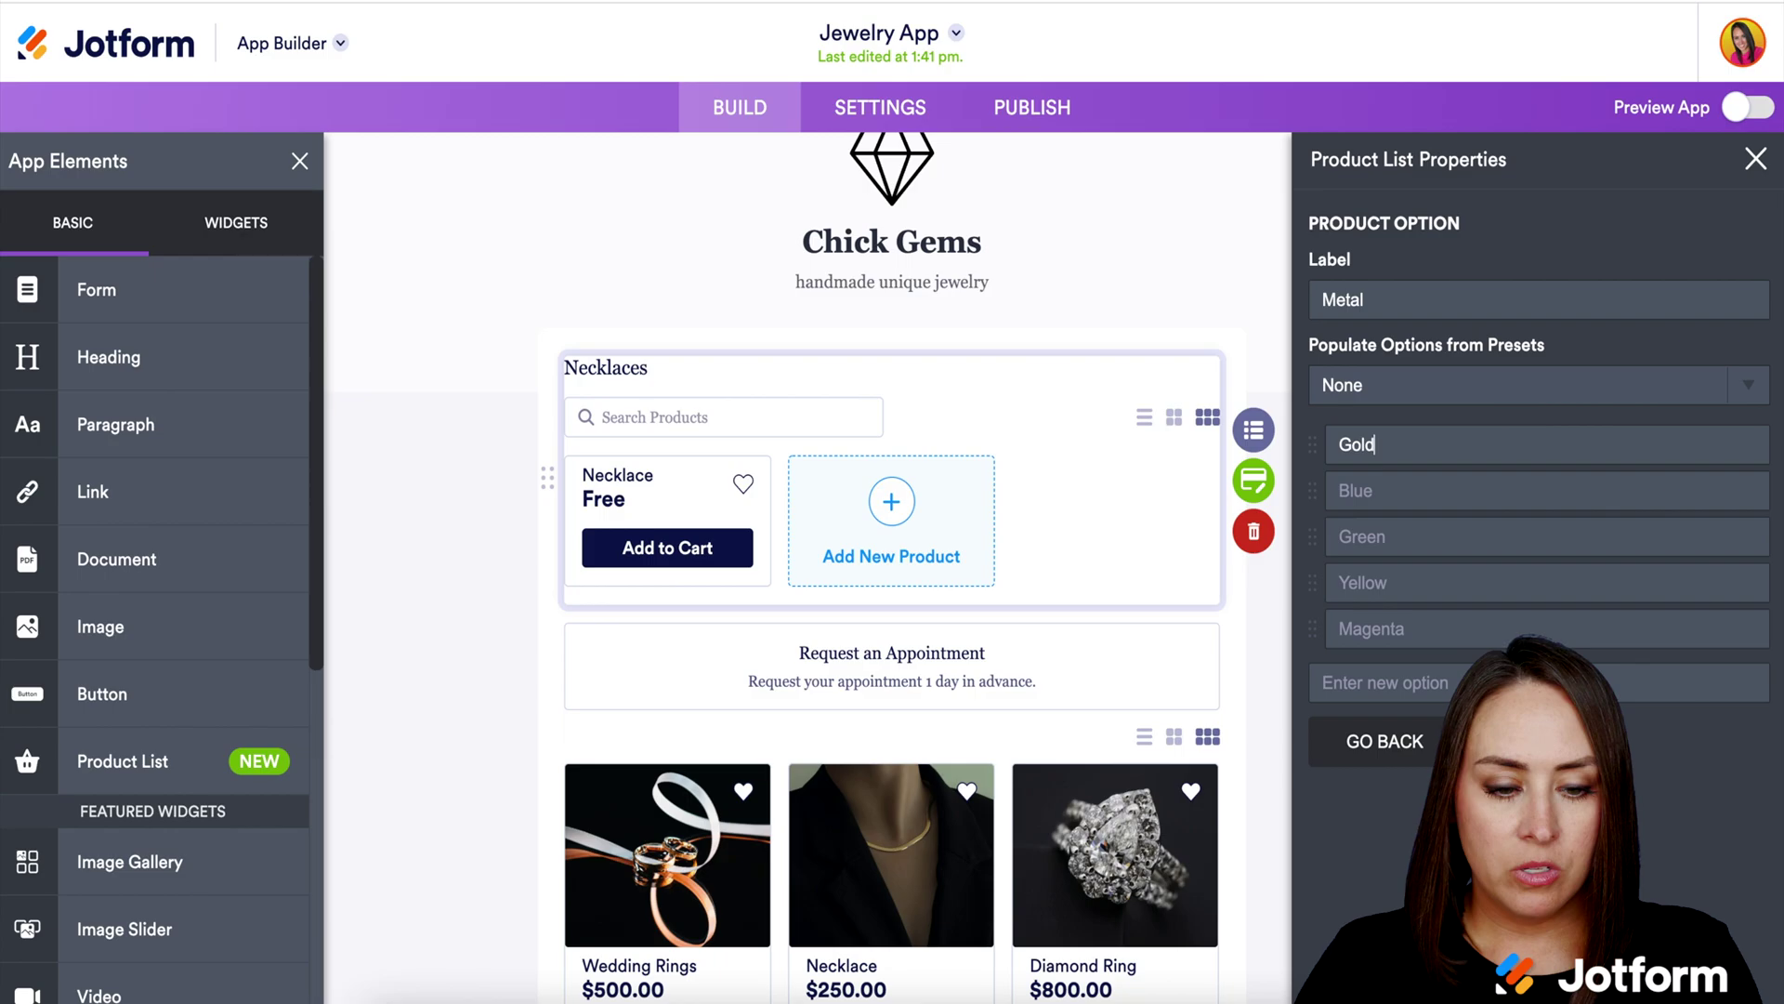
pyautogui.click(1357, 491)
pyautogui.write('Silver')
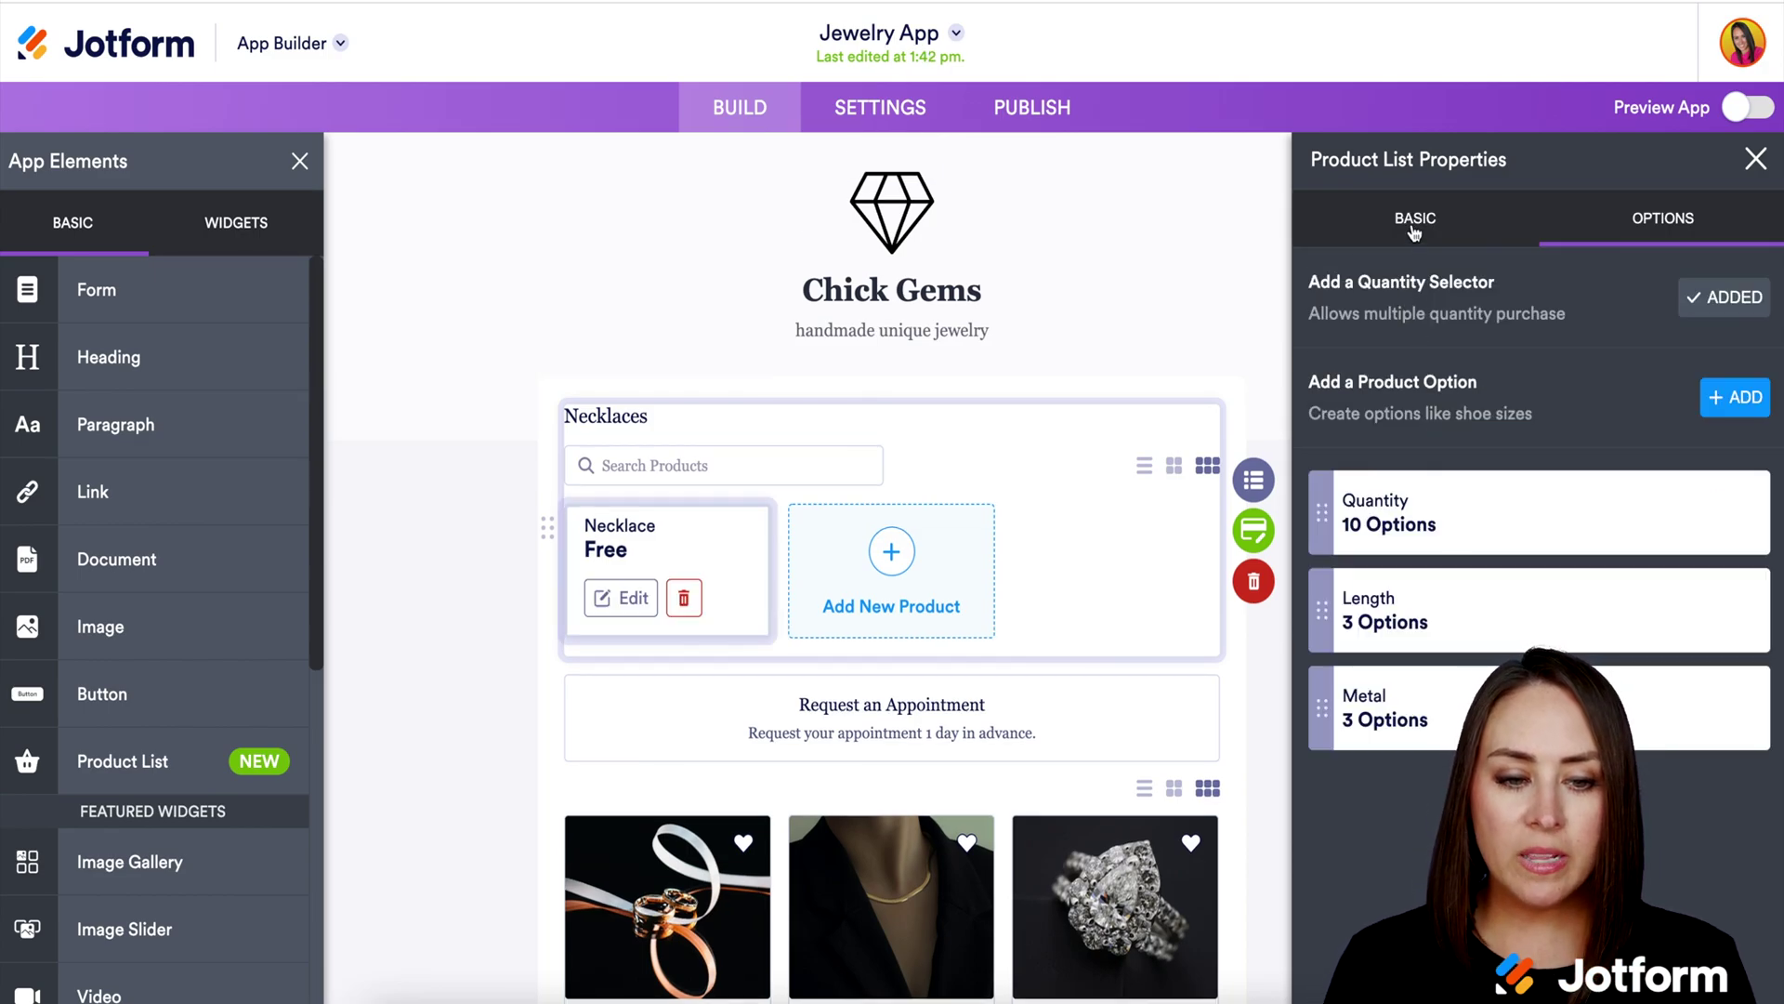
# Close the product list properties, select the Necklaces list and open its Store Settings.
pyautogui.click(1414, 228)
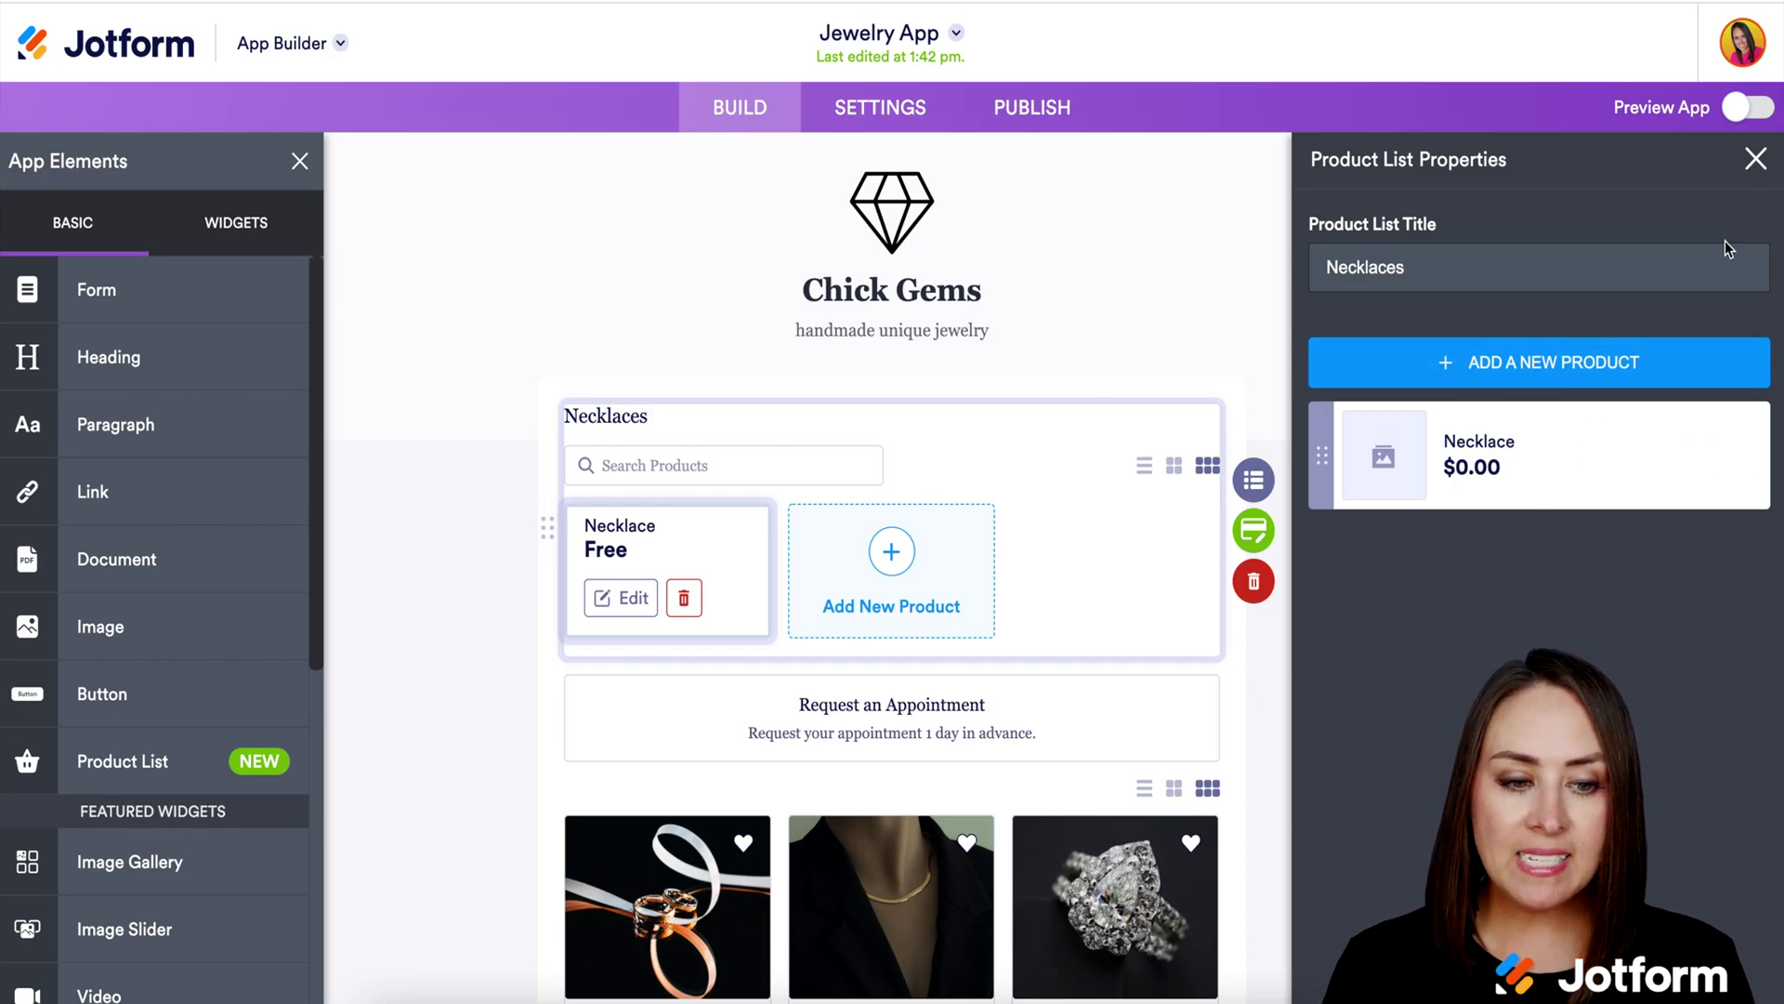
pyautogui.press('Escape')
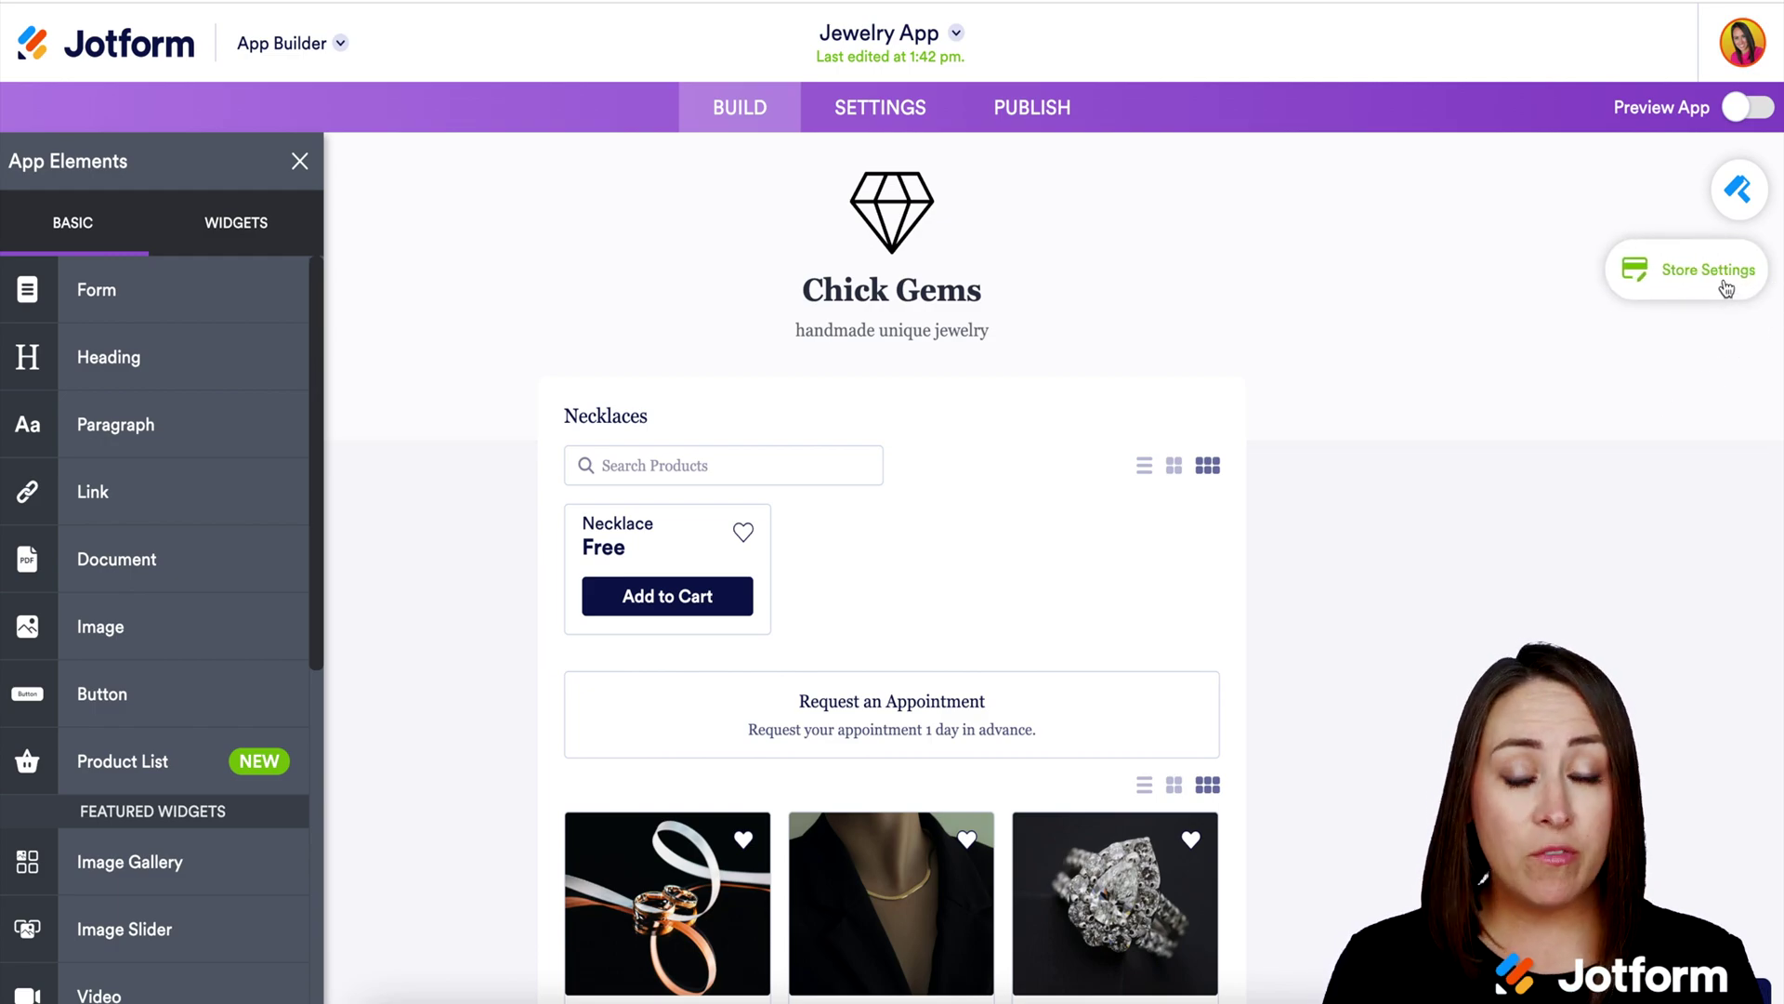
pyautogui.click(1038, 513)
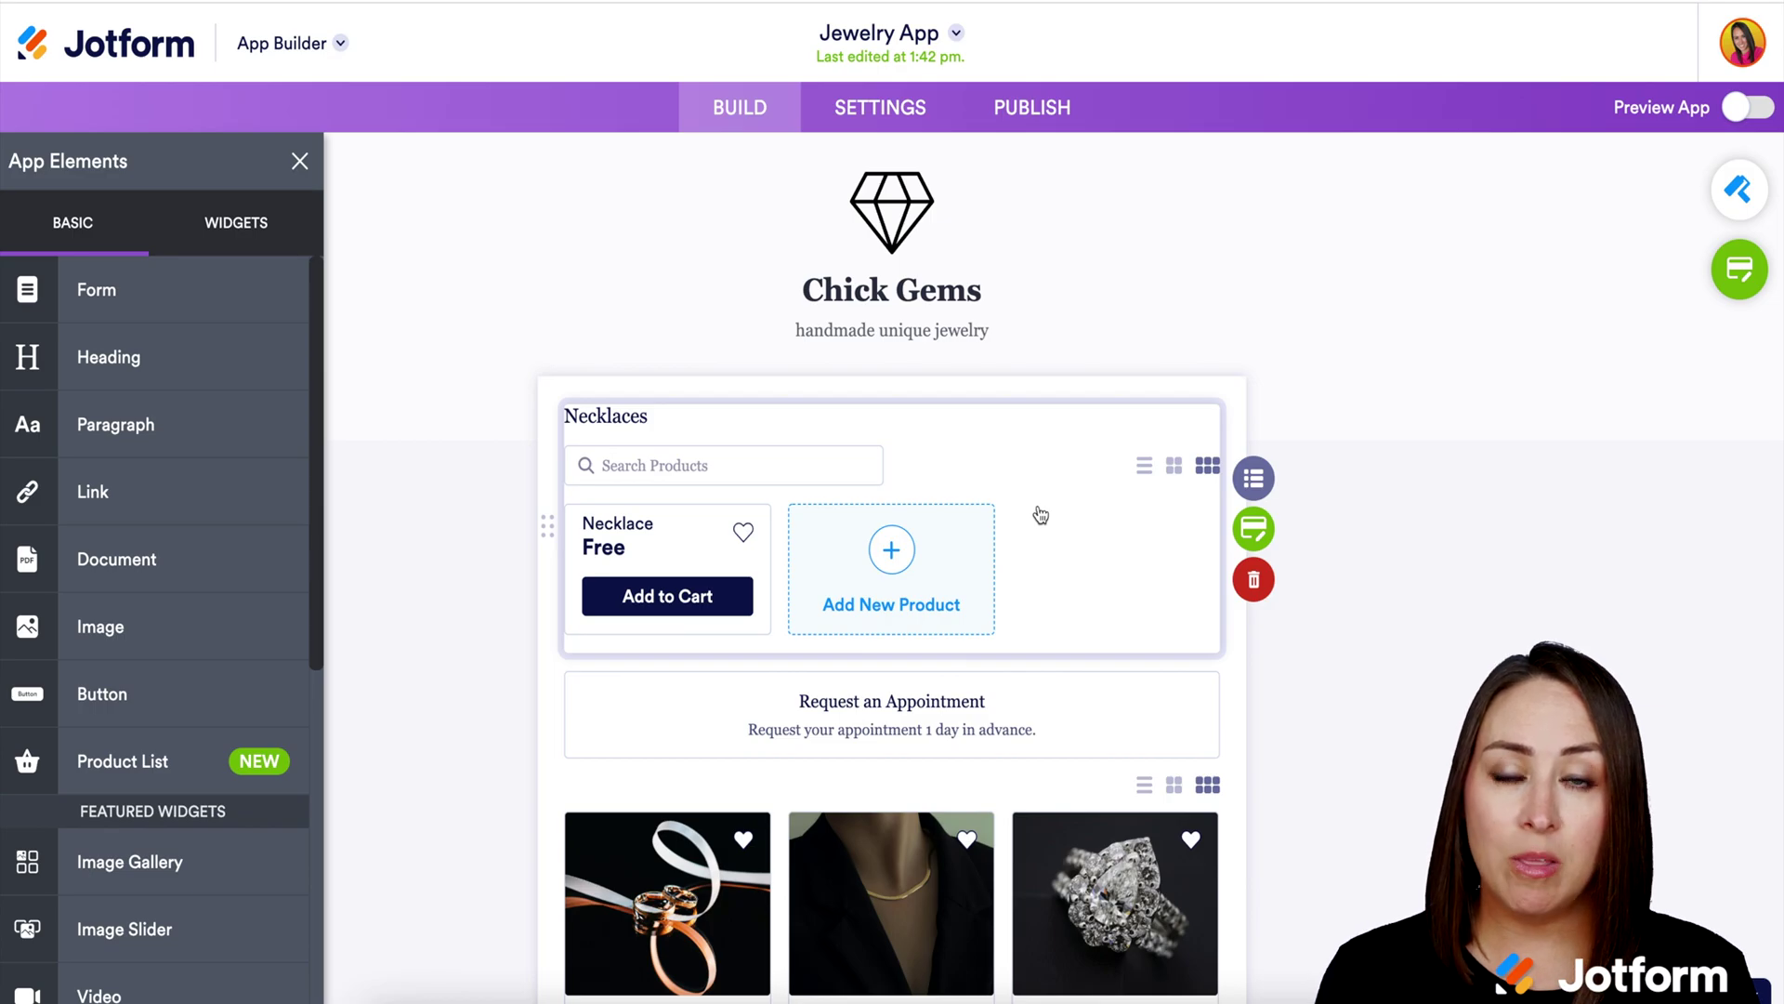
pyautogui.click(1261, 539)
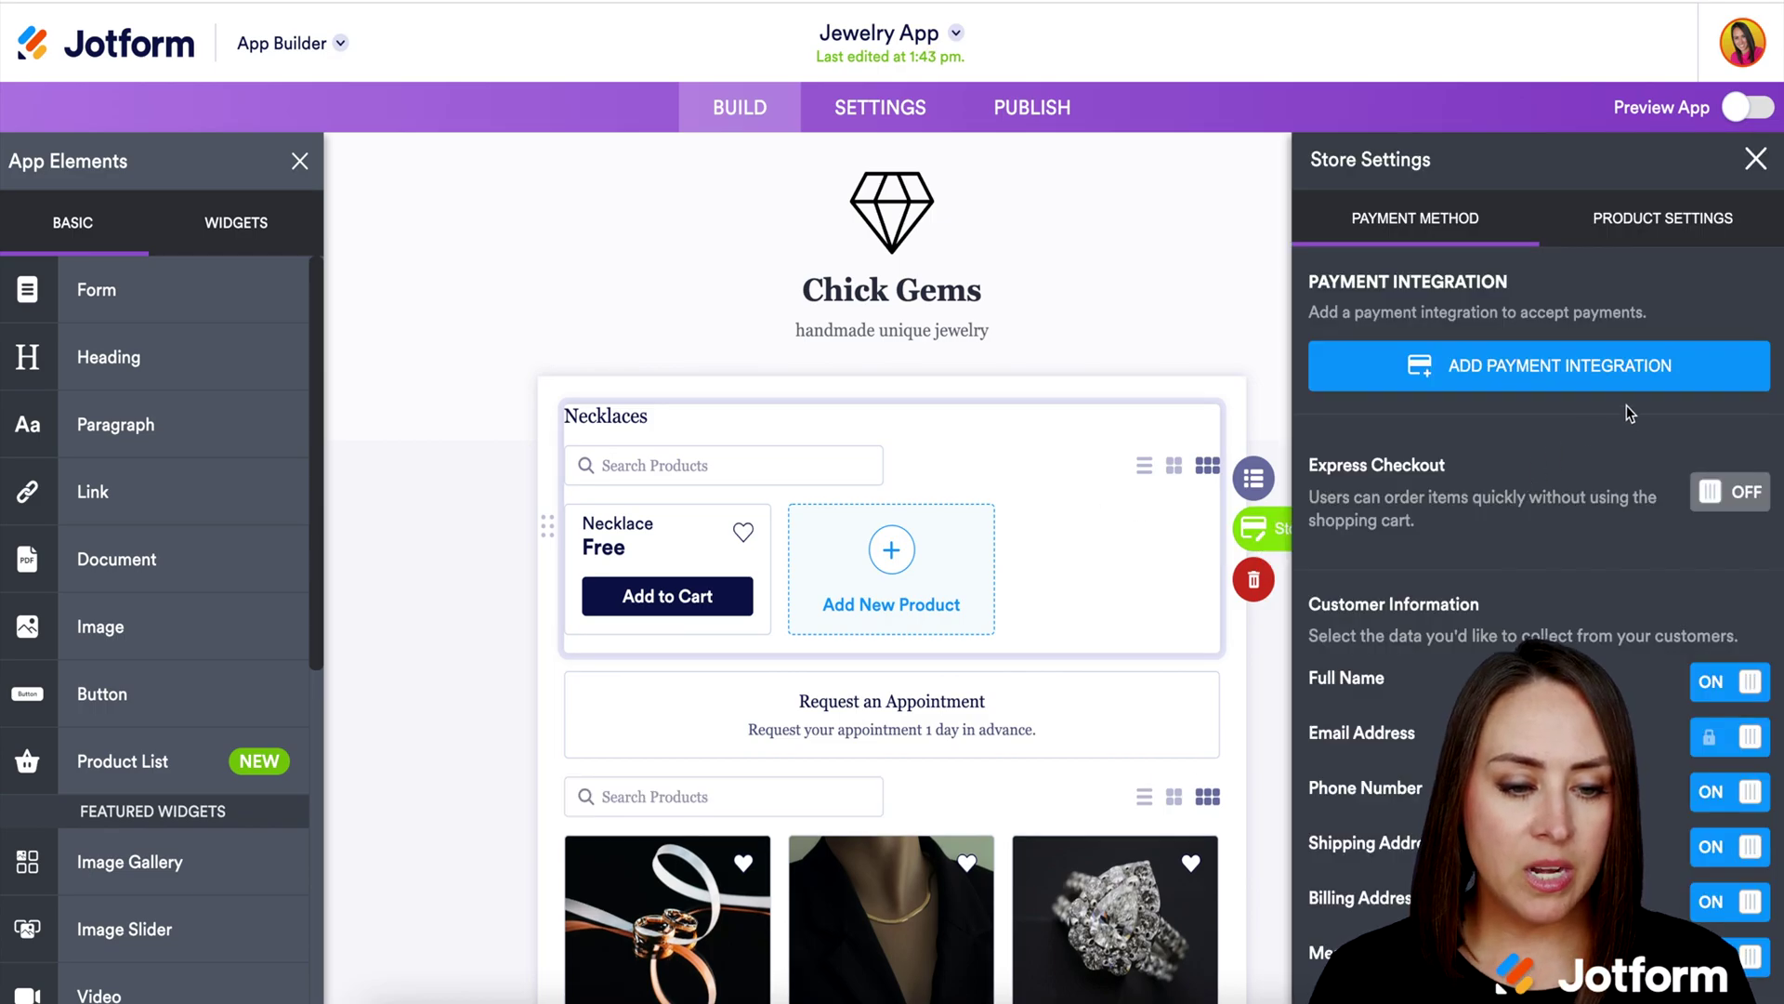
# Connect Square as the payment integration with Apple Pay and Google Pay shown, and save.
pyautogui.click(1663, 365)
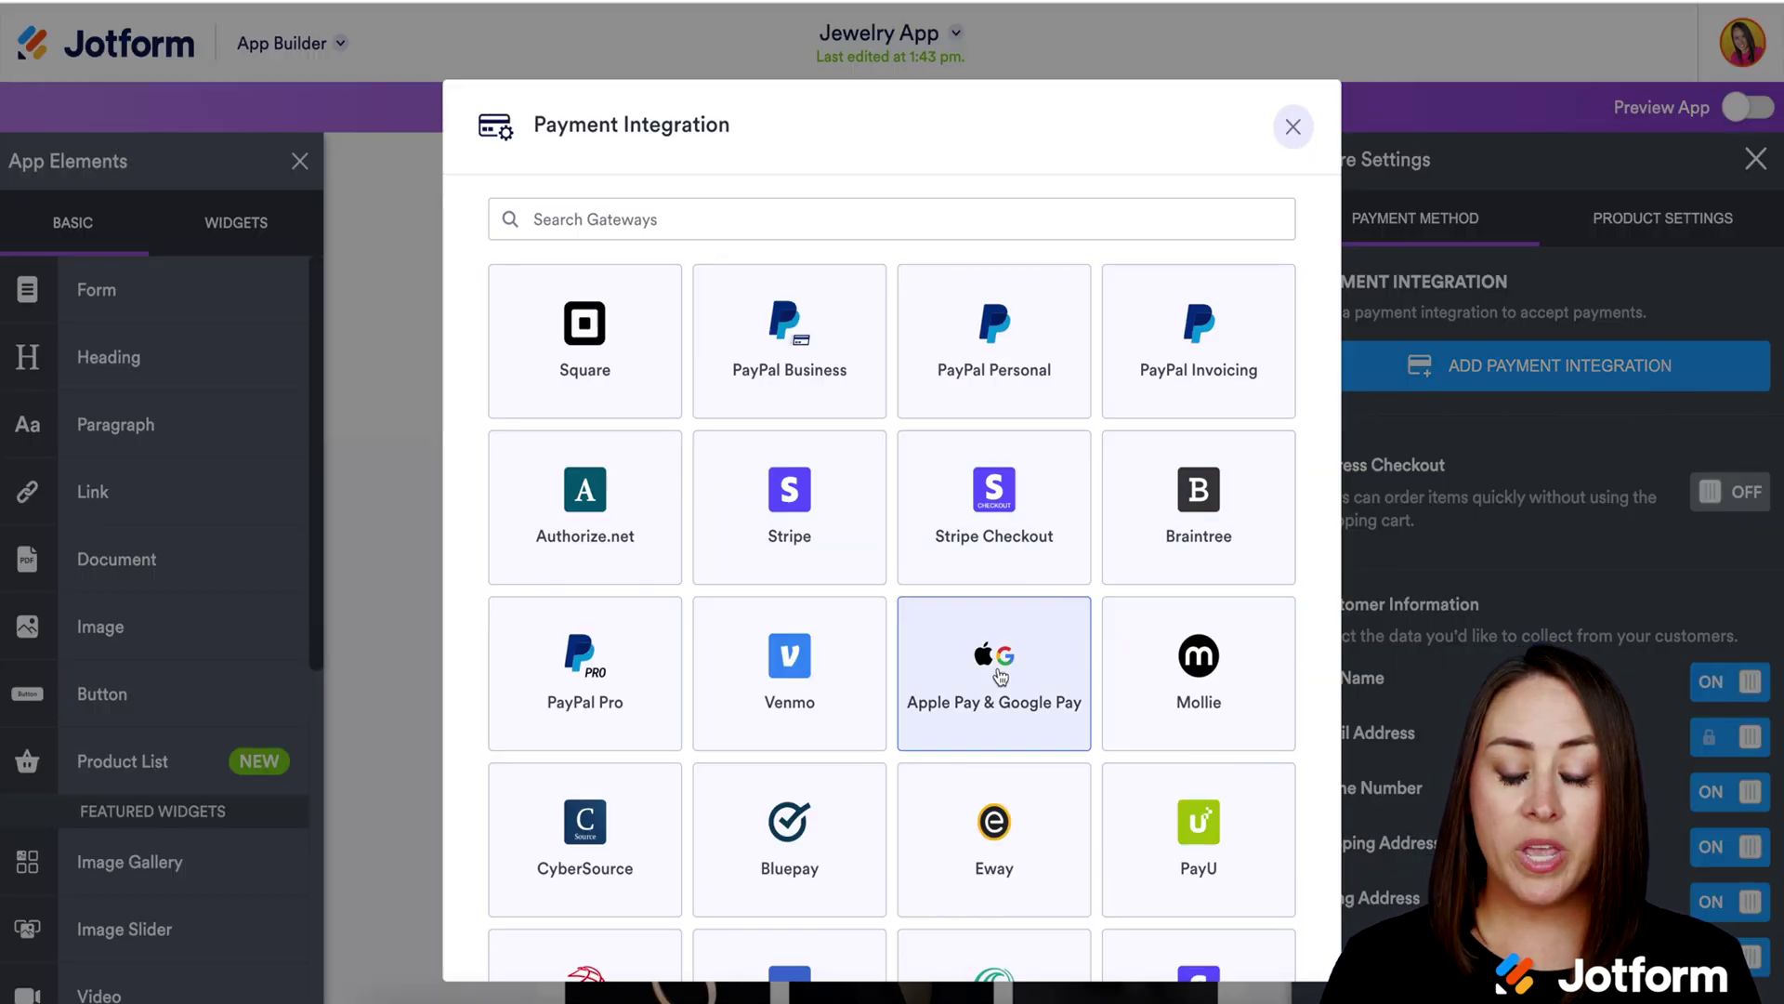
pyautogui.scroll(-3, 994, 650)
pyautogui.scroll(3, 994, 669)
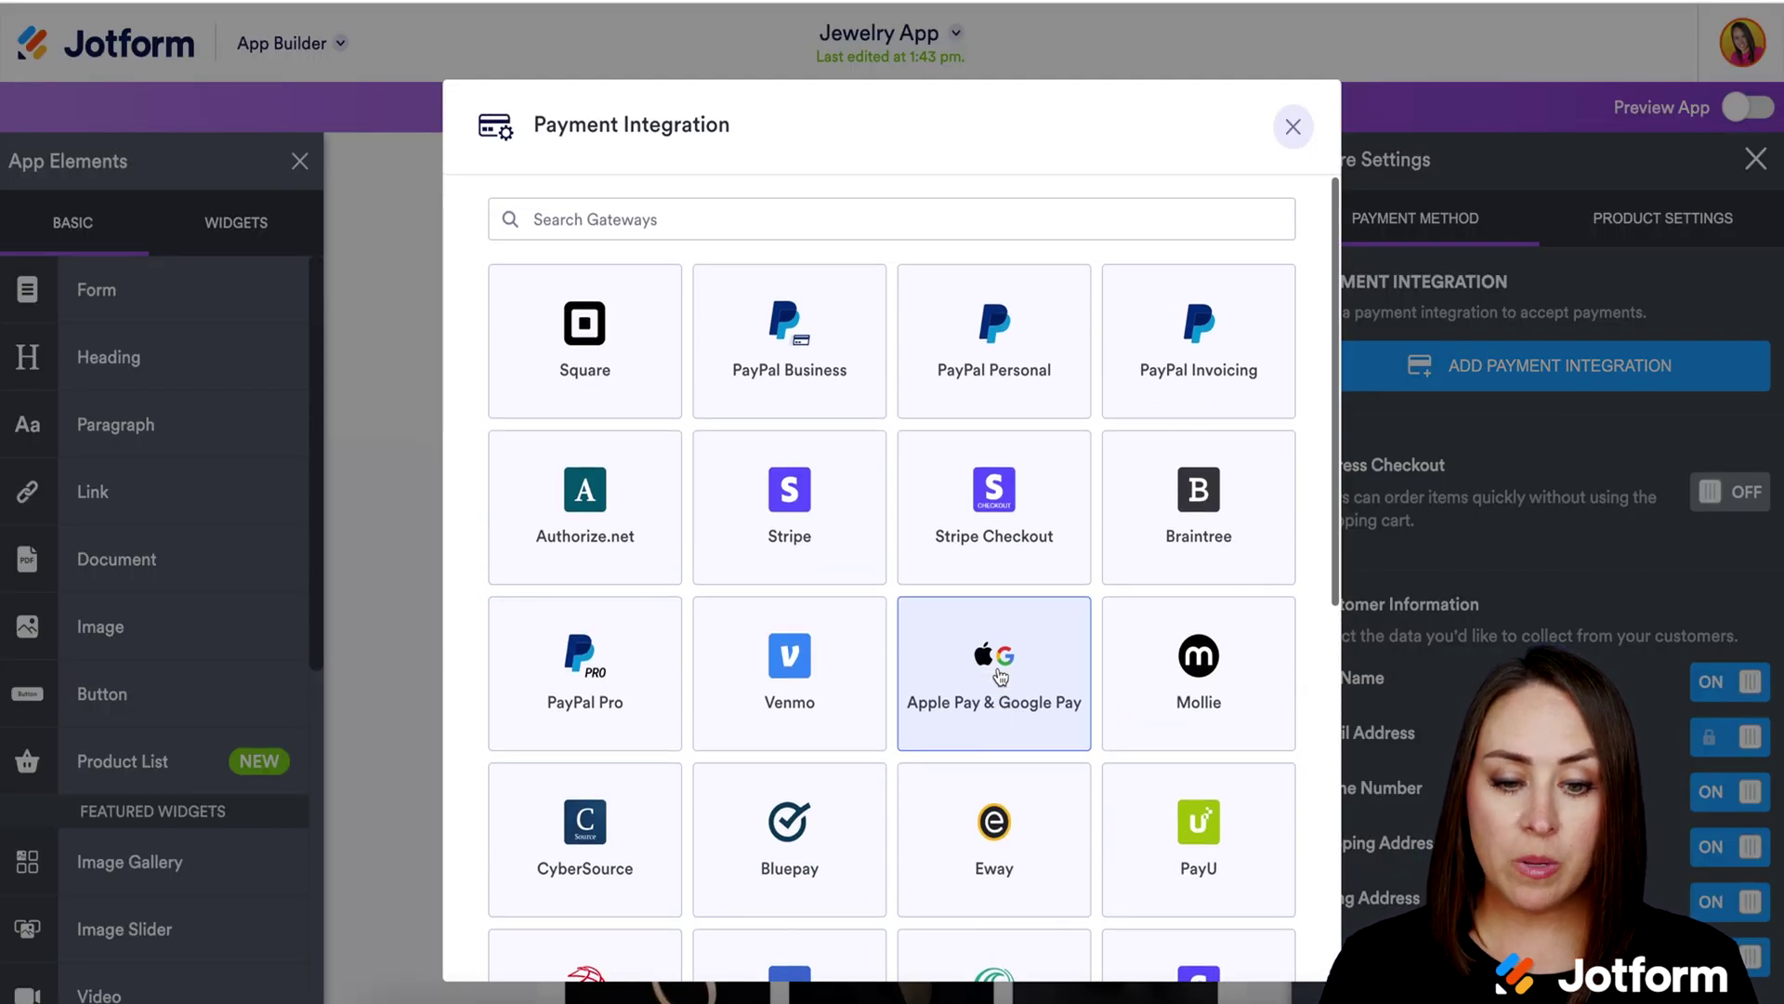
pyautogui.click(600, 366)
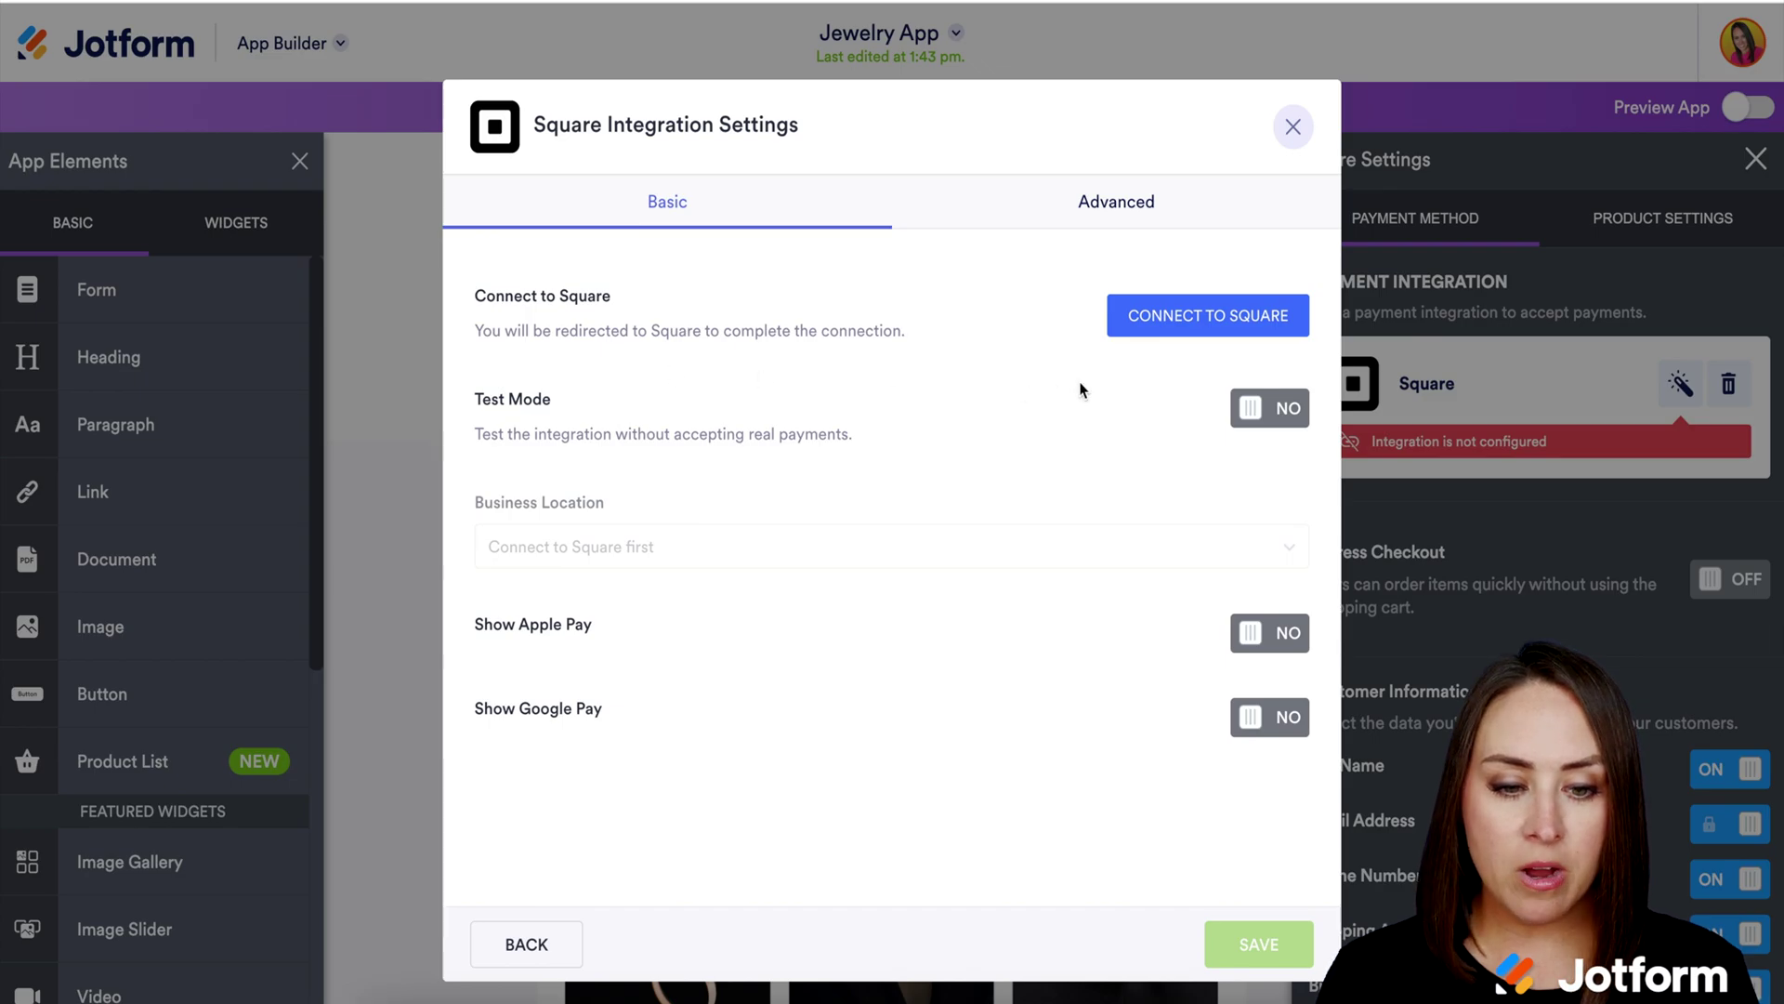
pyautogui.click(1202, 316)
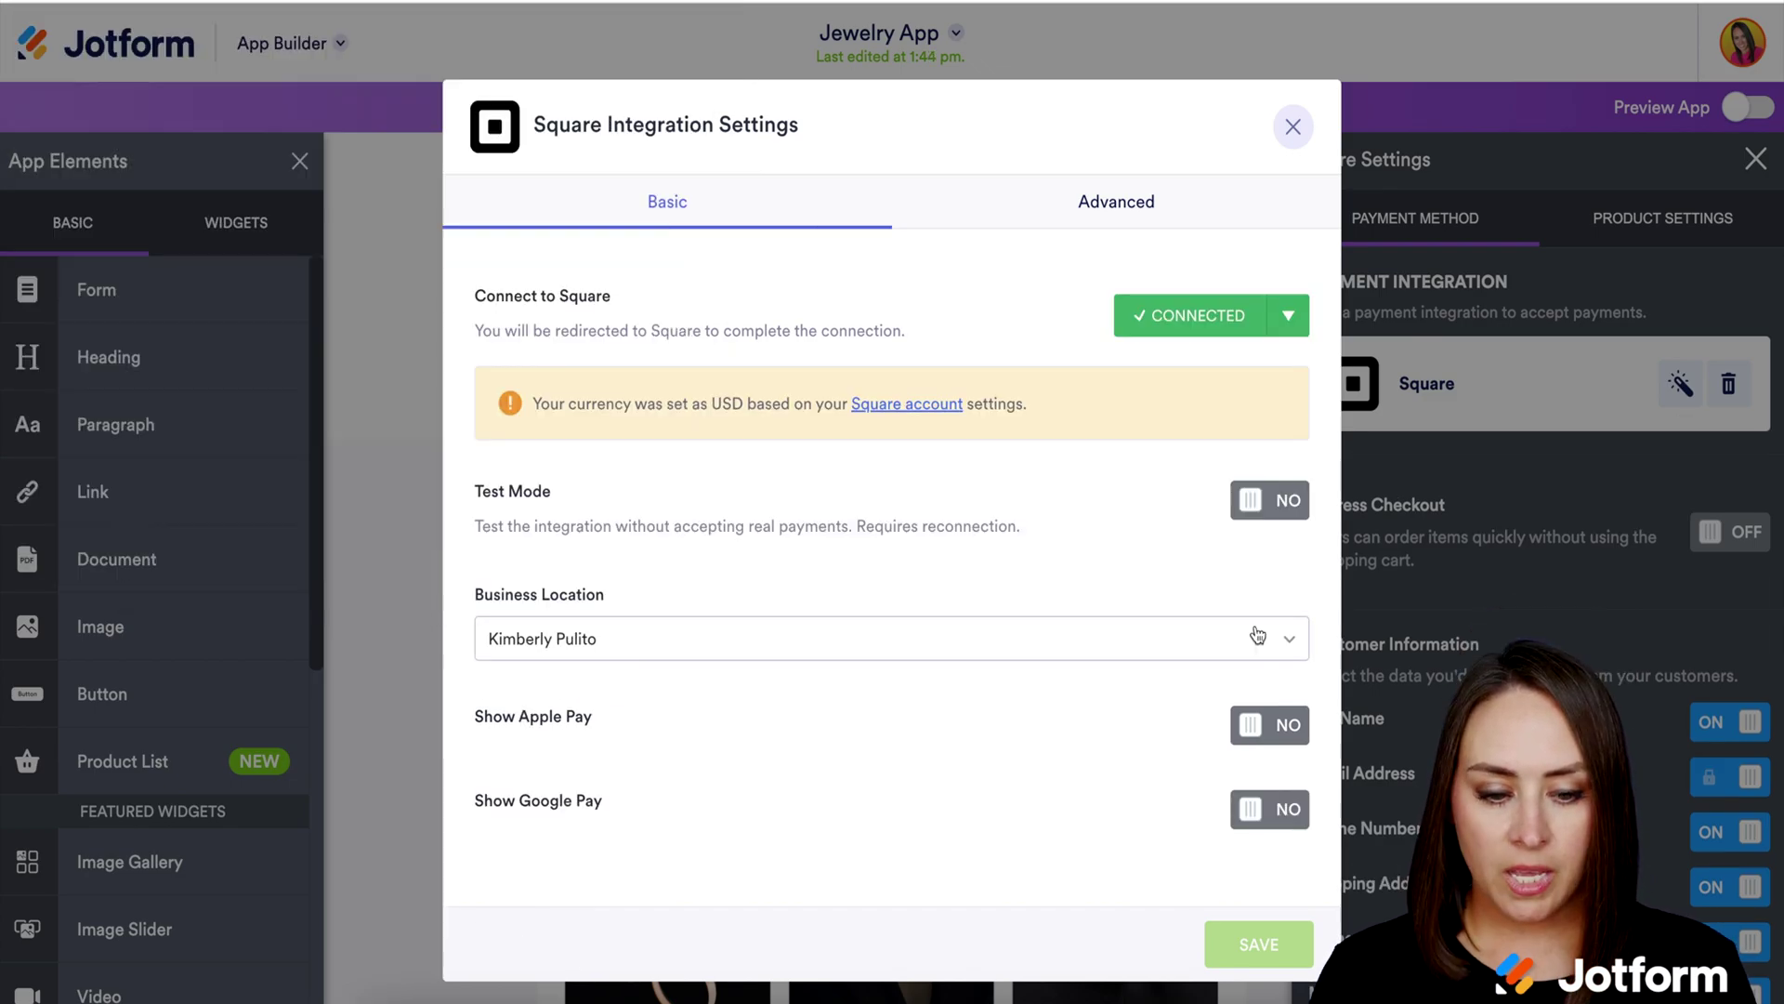
pyautogui.click(1264, 725)
pyautogui.click(1268, 821)
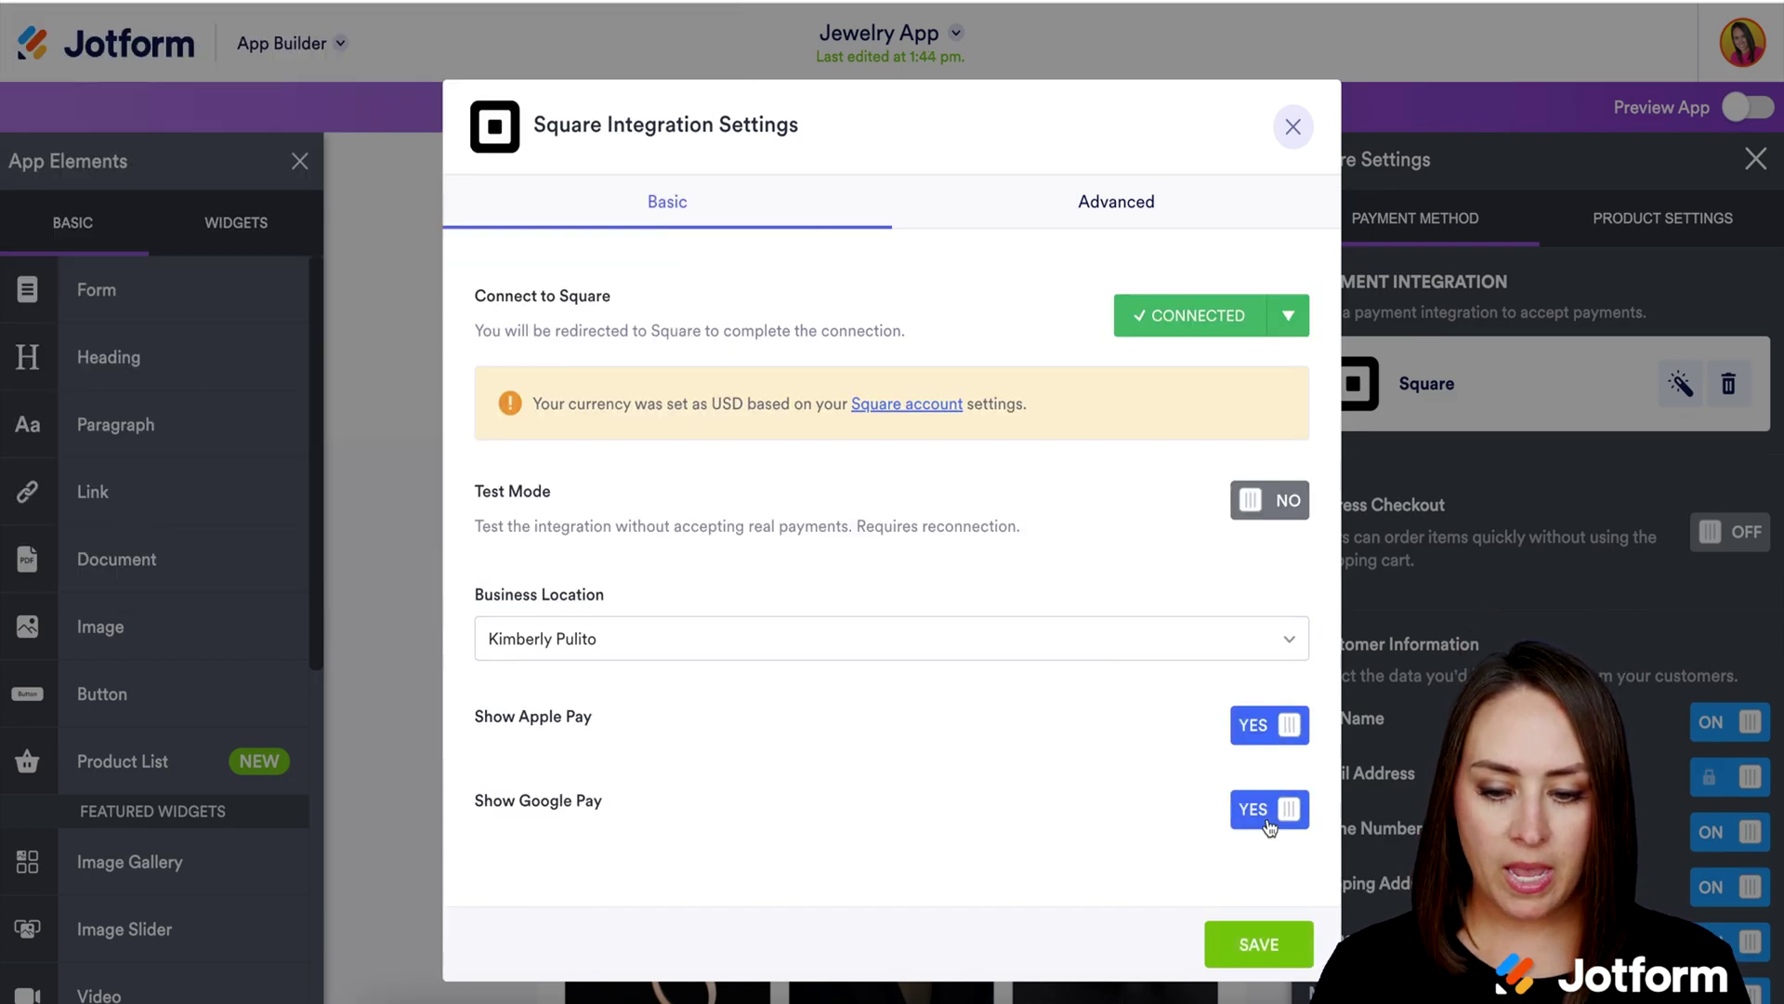
pyautogui.click(1260, 944)
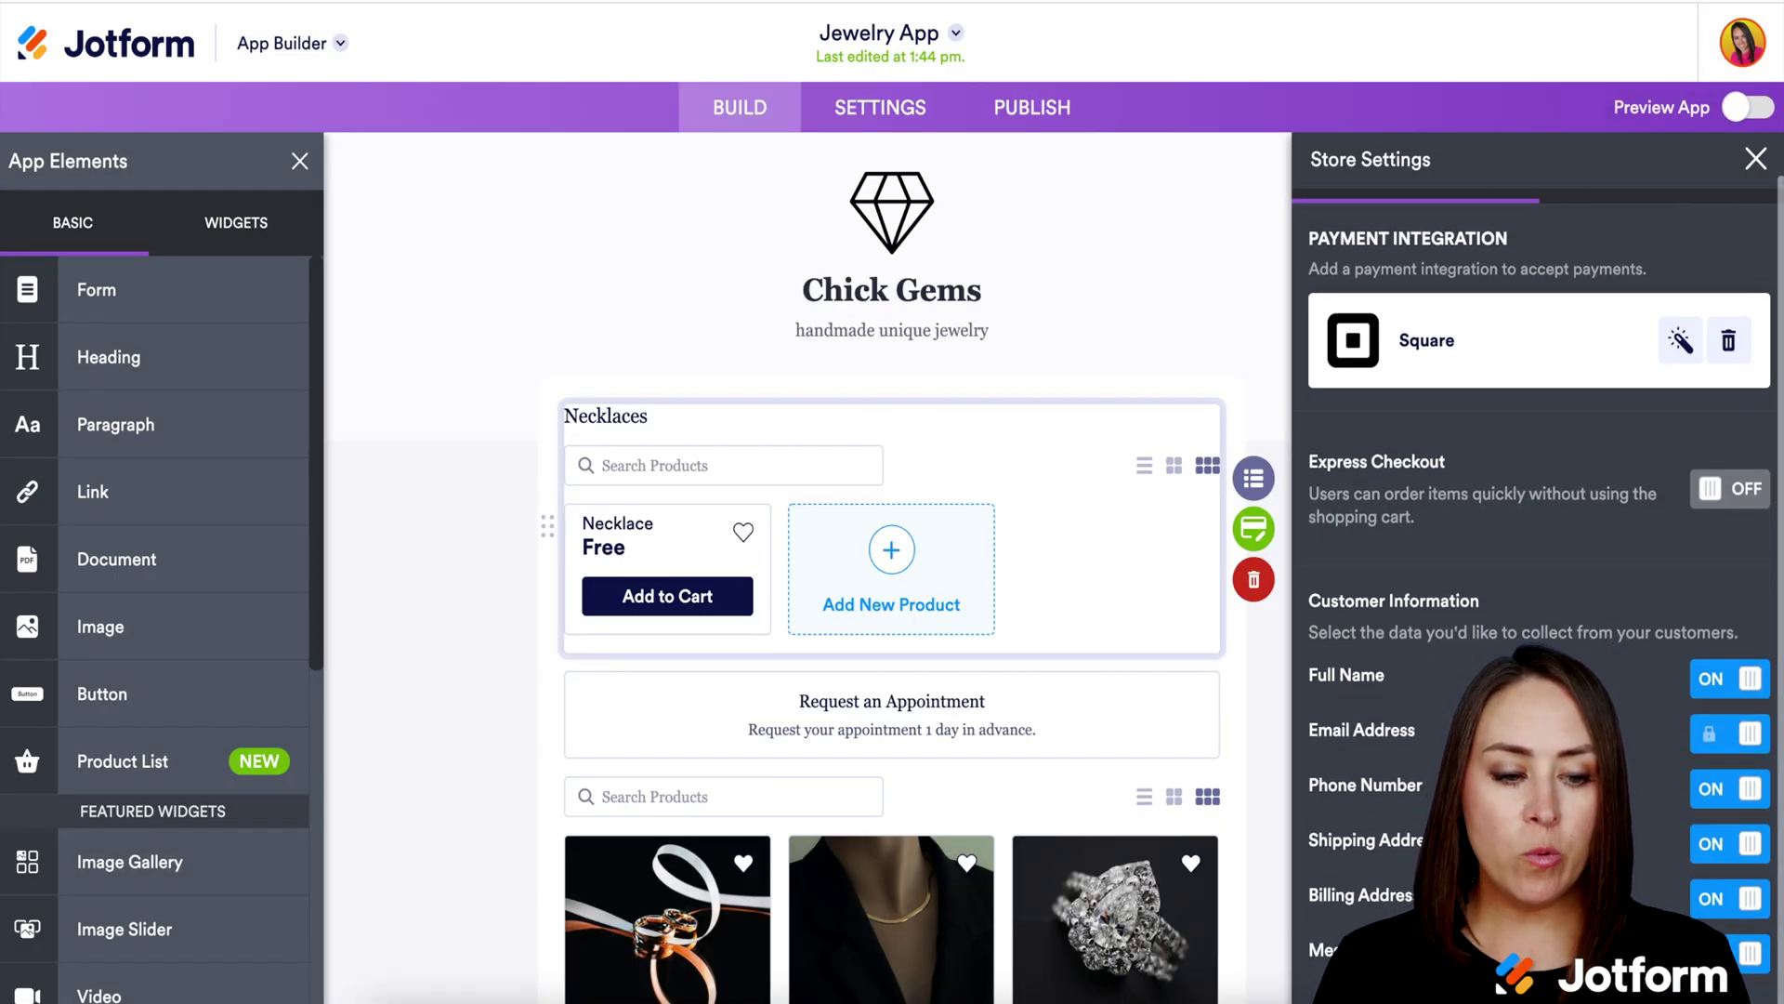
# Toggle phone and shipping-address collection off and back on, then go to the Publish page.
pyautogui.click(1717, 788)
pyautogui.click(1718, 843)
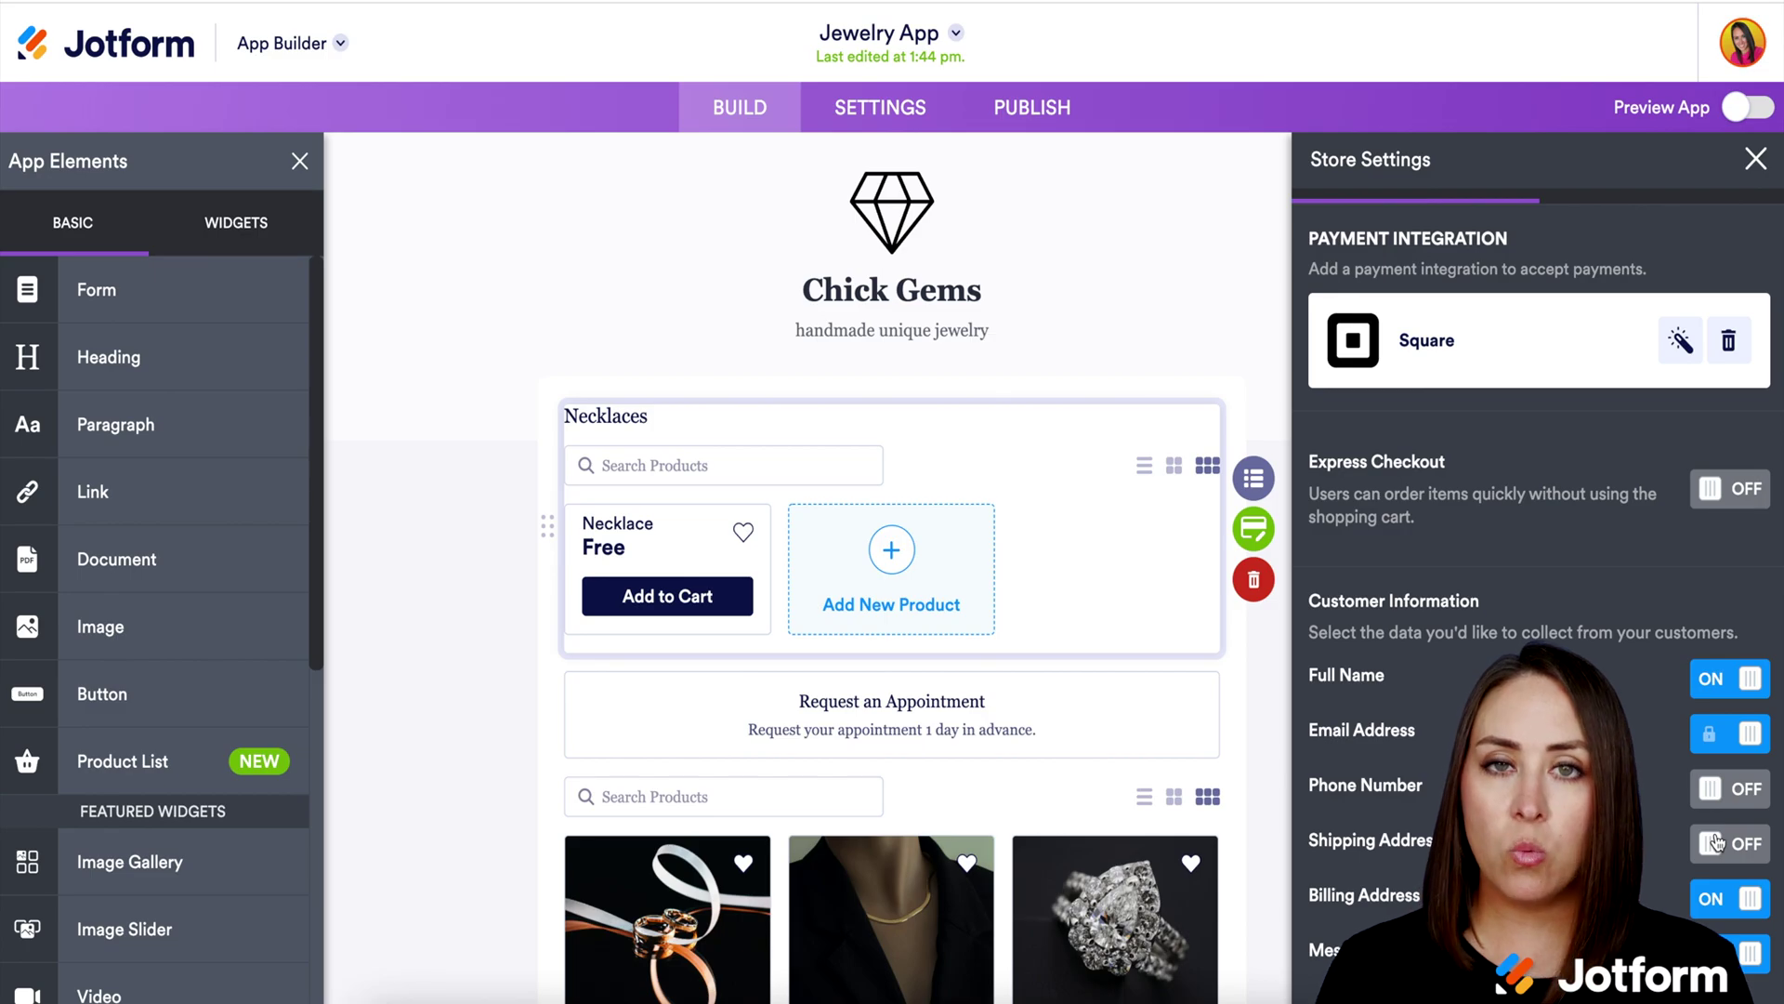
pyautogui.click(1714, 843)
pyautogui.click(1714, 787)
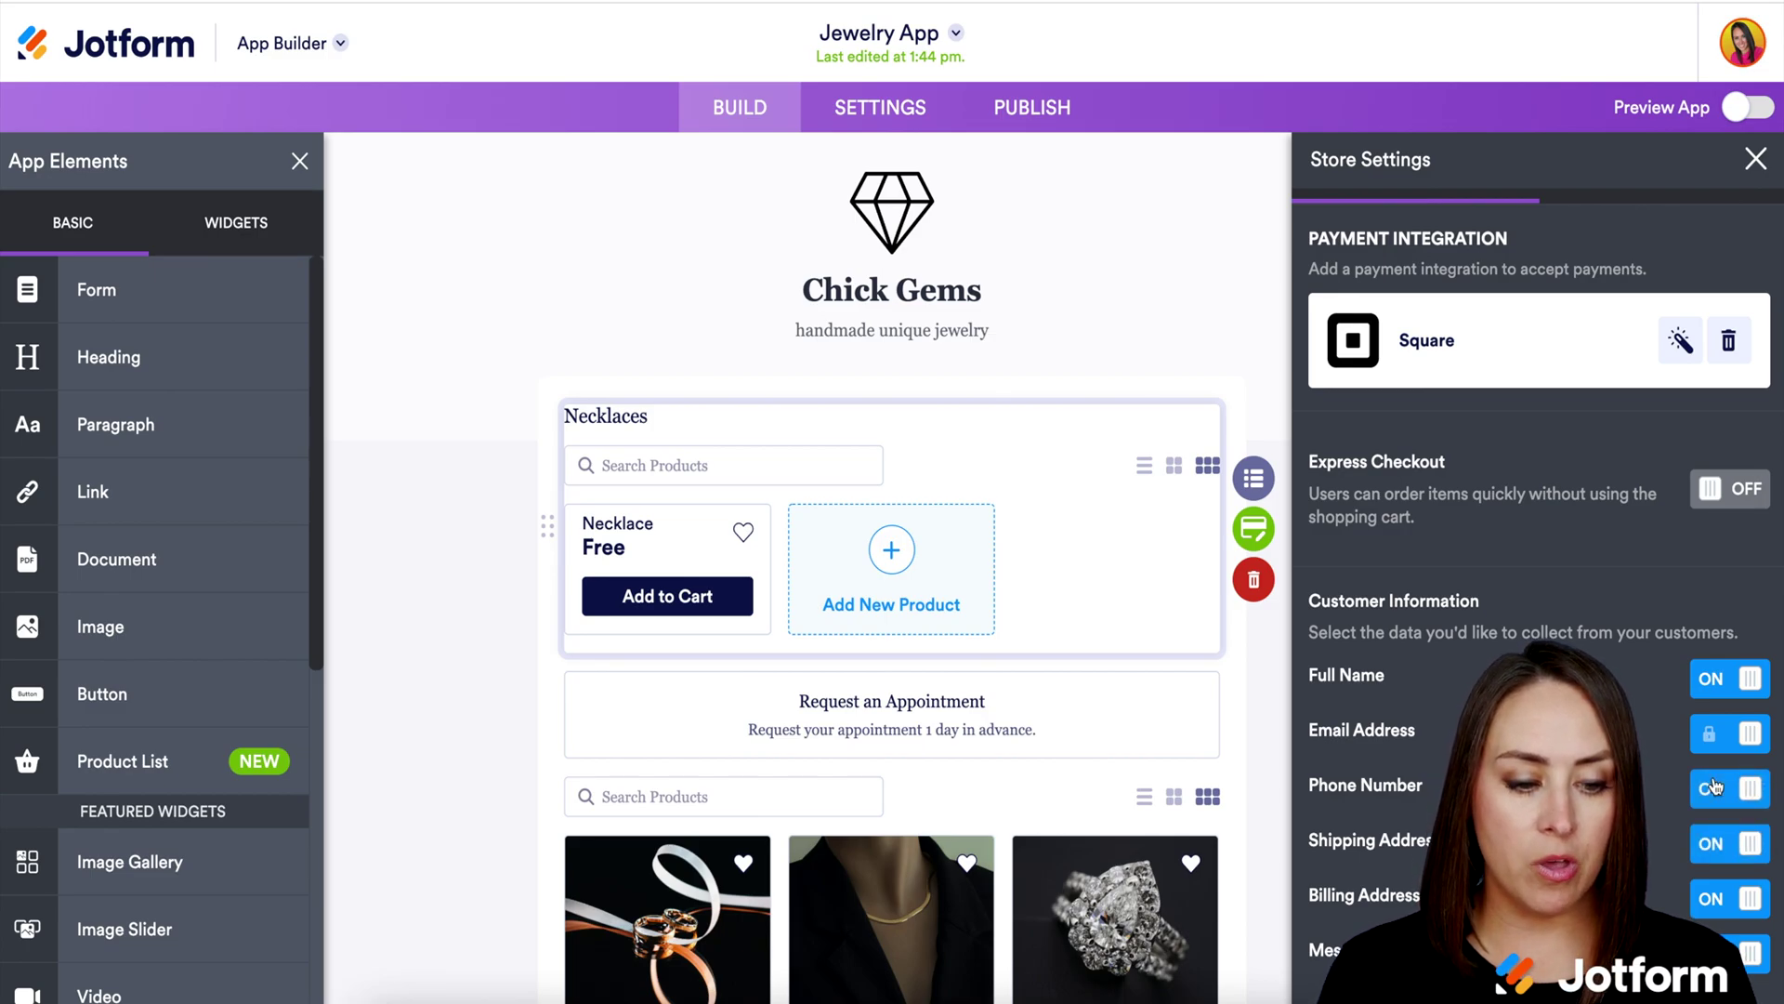
pyautogui.click(1019, 113)
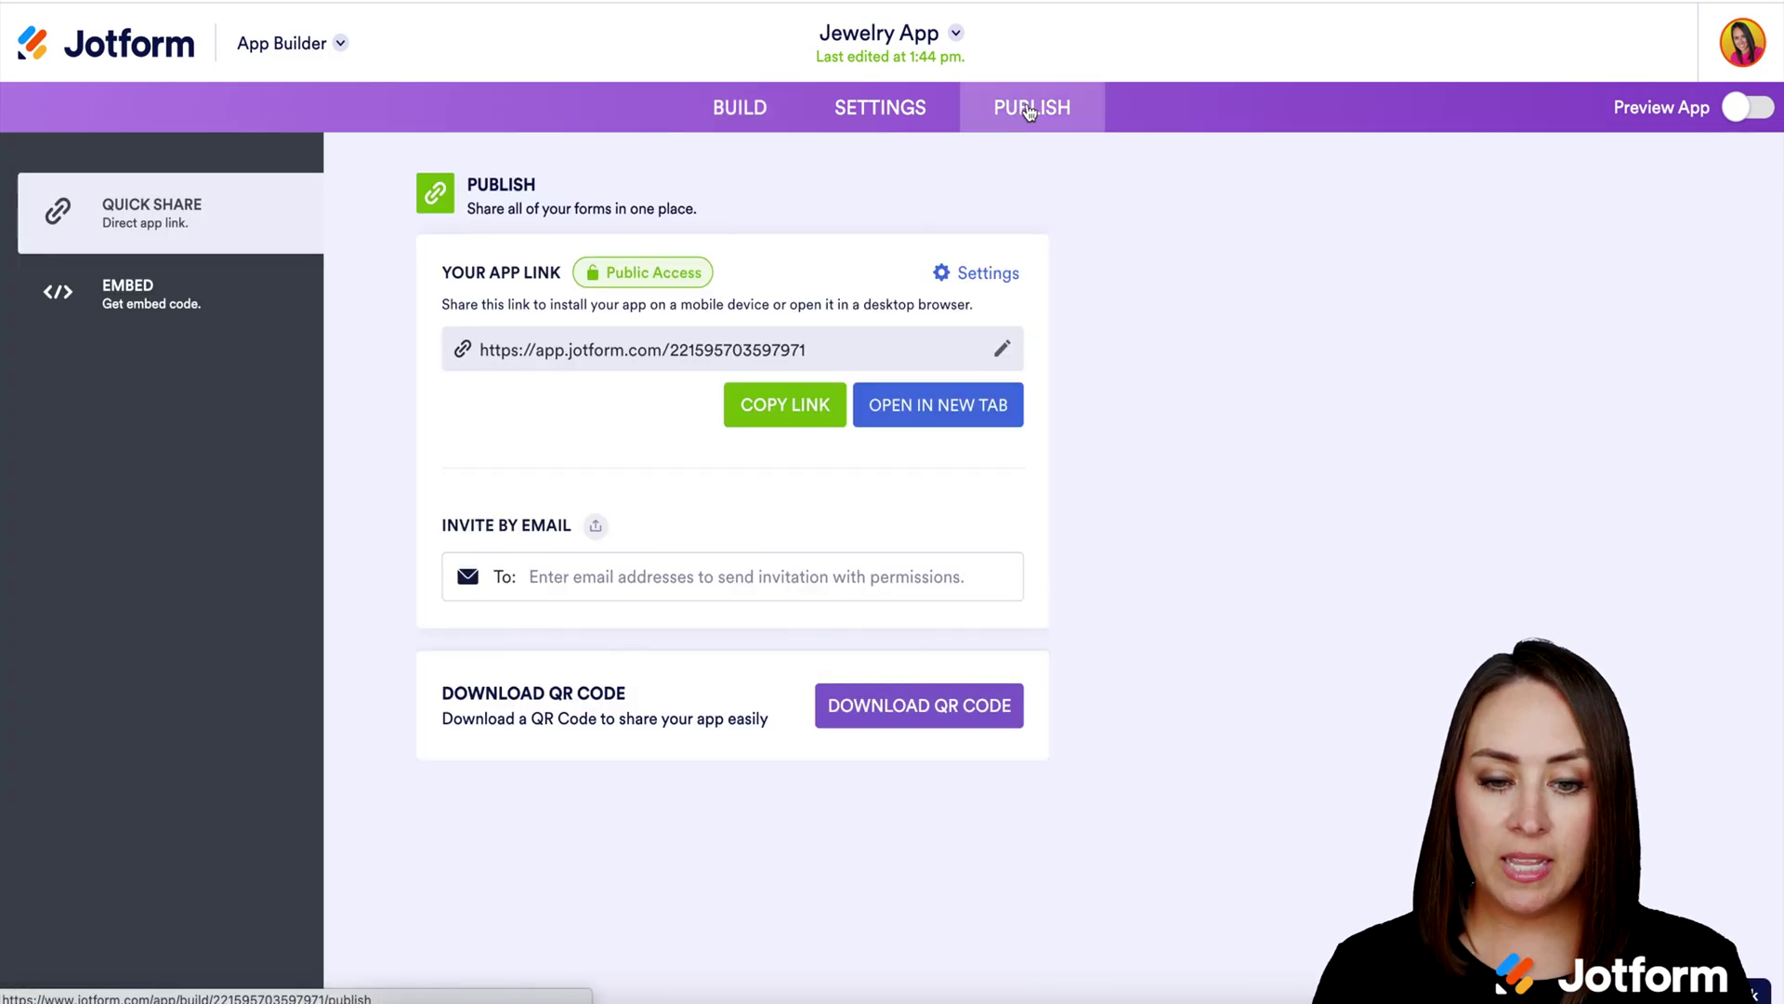
# Open the live store, favourite Wedding Rings and Diamond Ring, and bring up the Necklace's options.
pyautogui.click(923, 421)
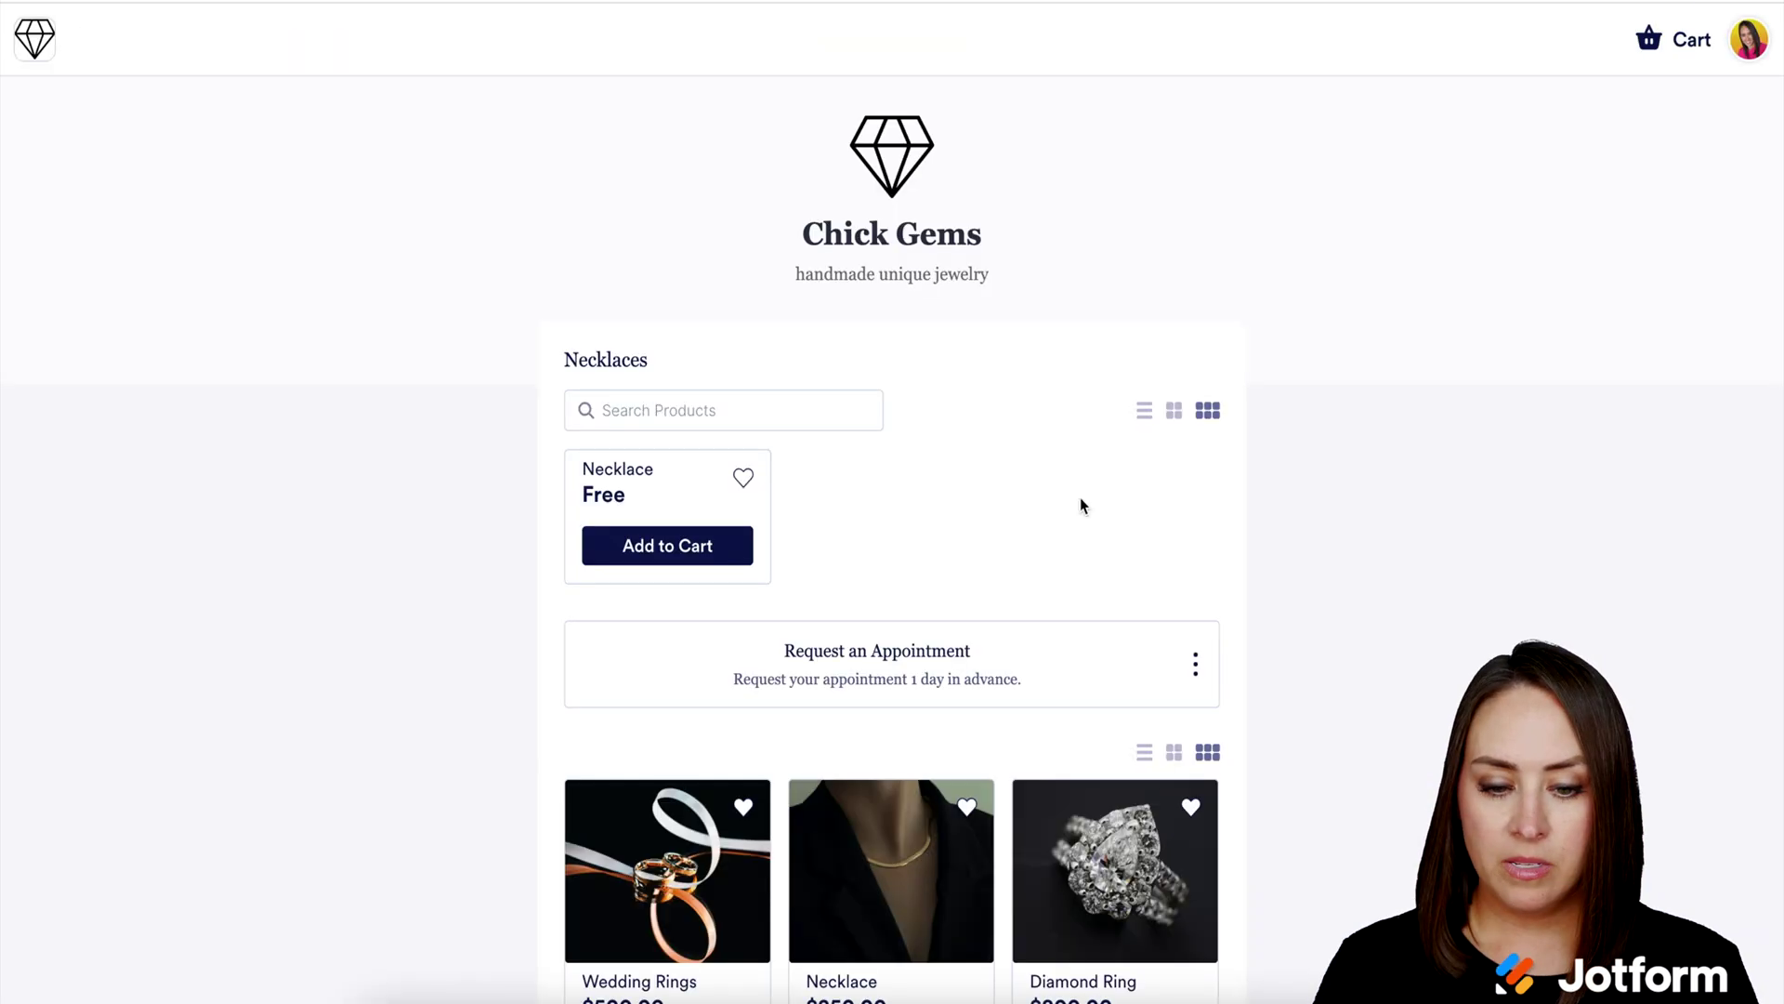
pyautogui.scroll(-5, 1079, 498)
pyautogui.scroll(5, 1080, 498)
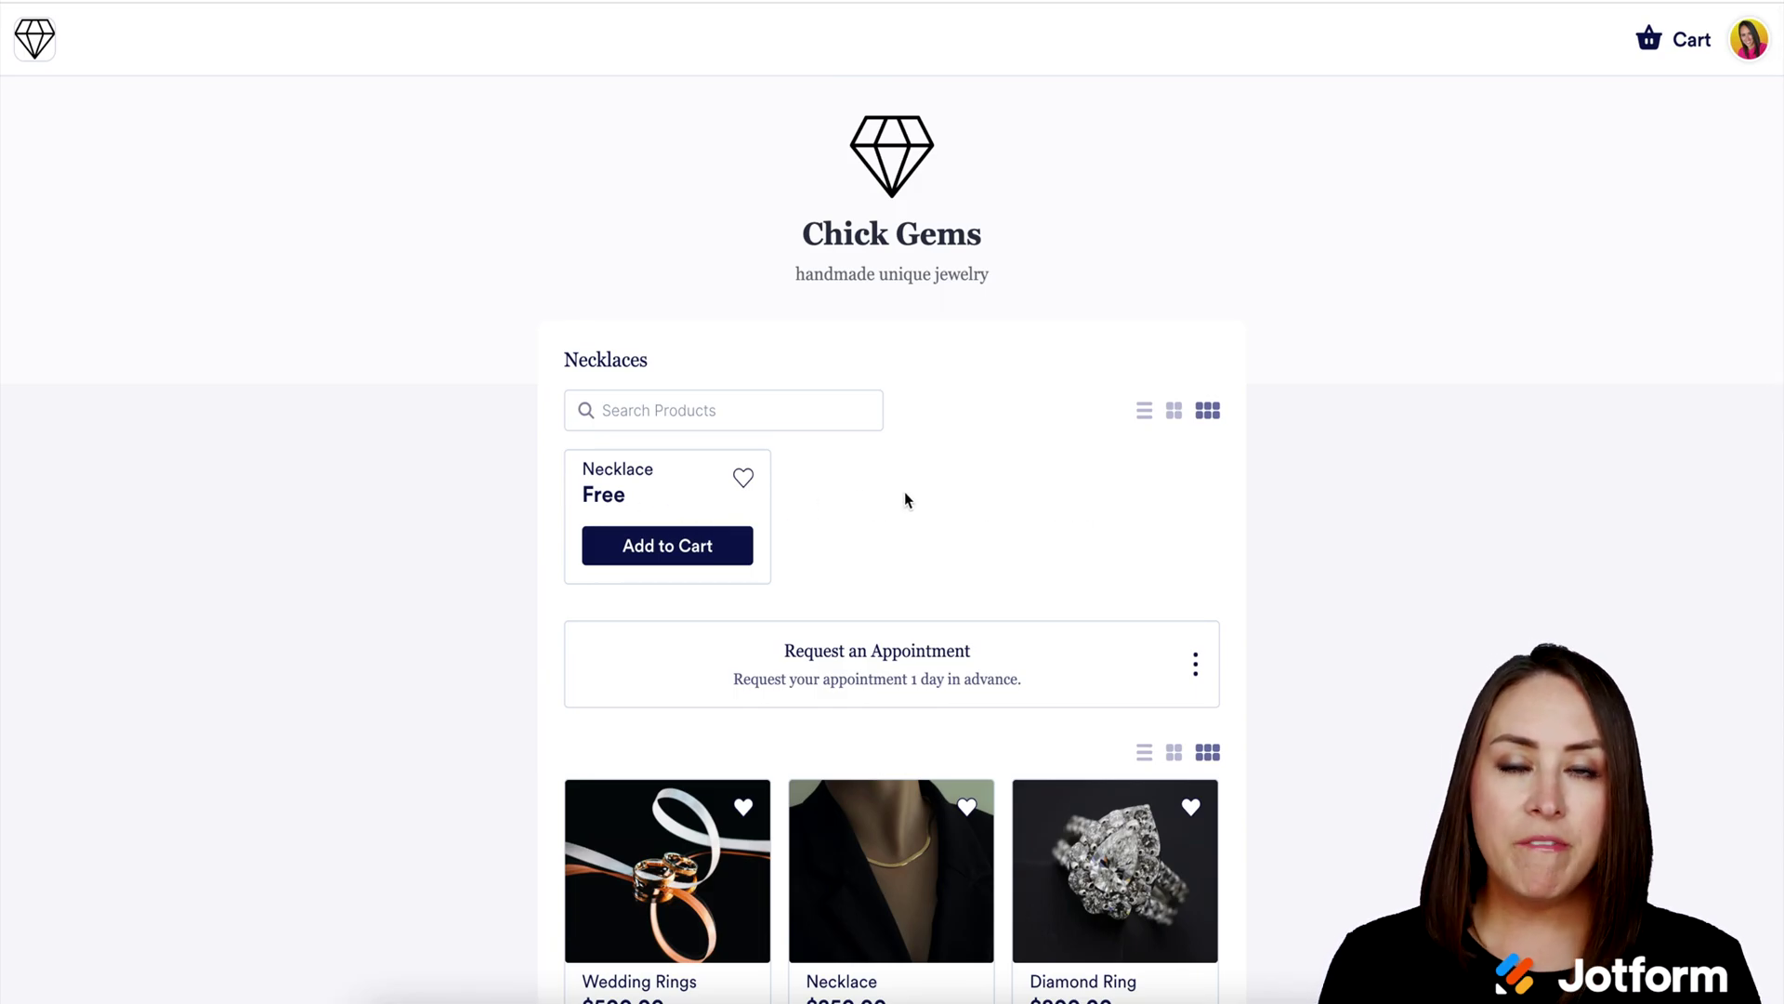
pyautogui.scroll(-3, 905, 500)
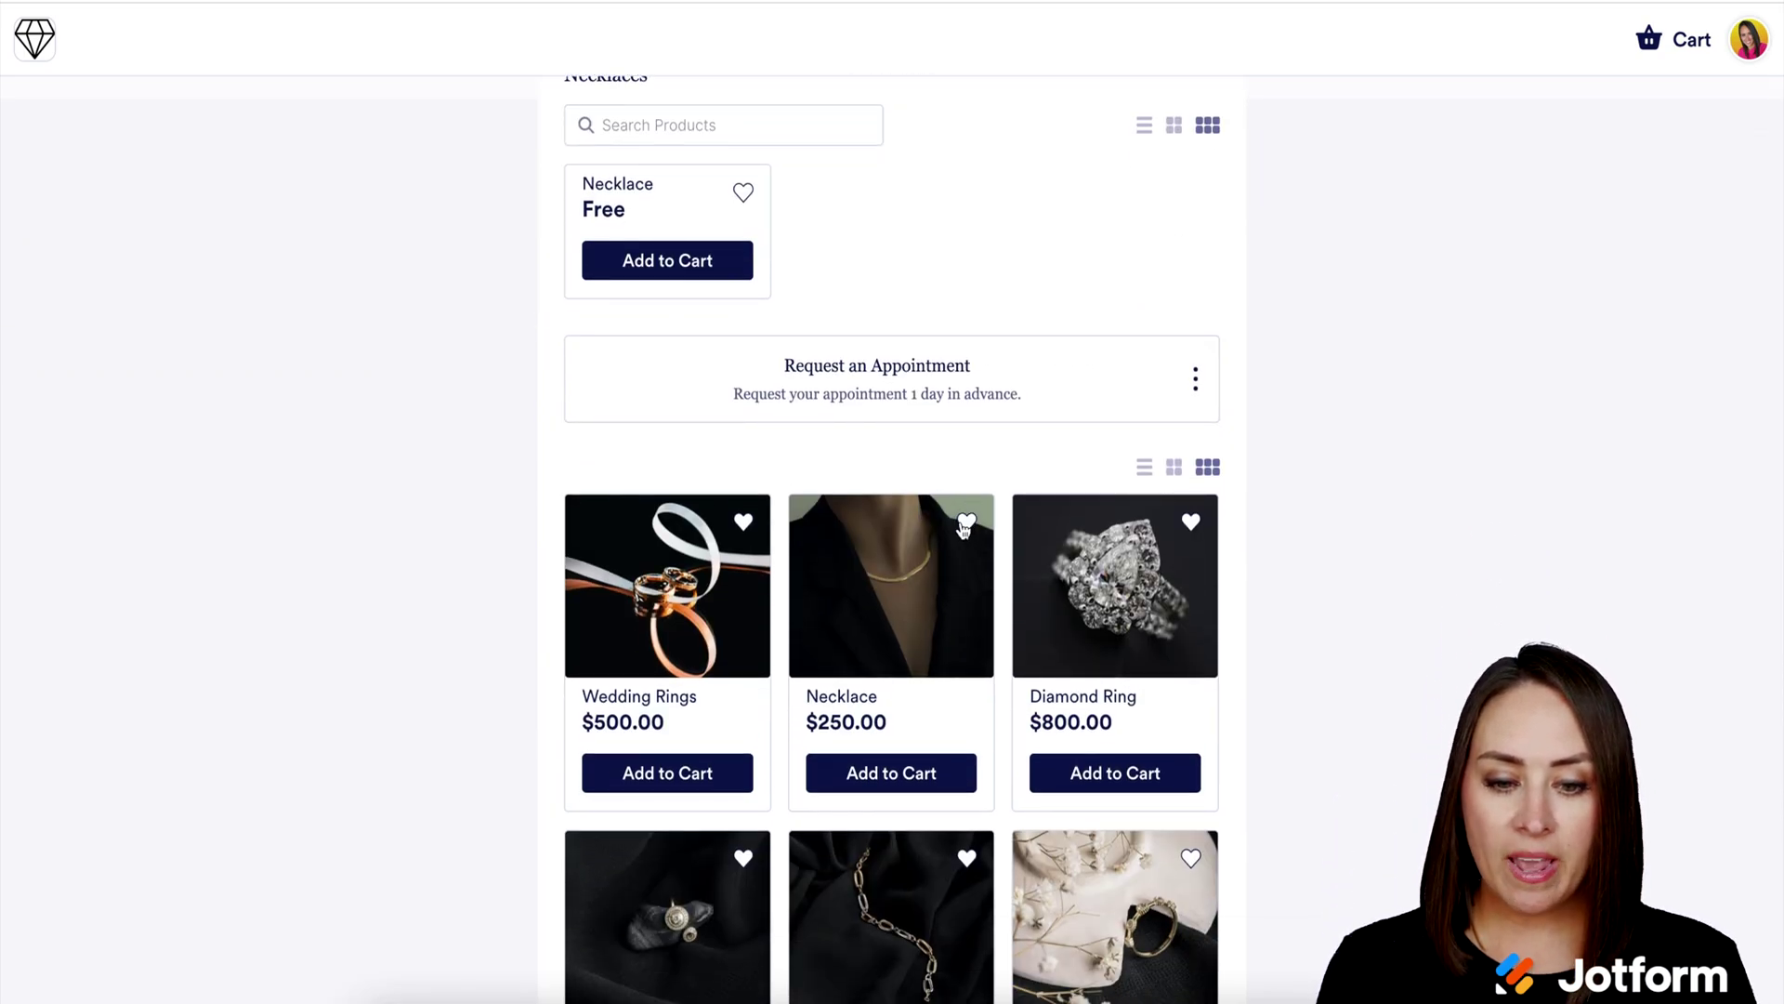
pyautogui.click(746, 526)
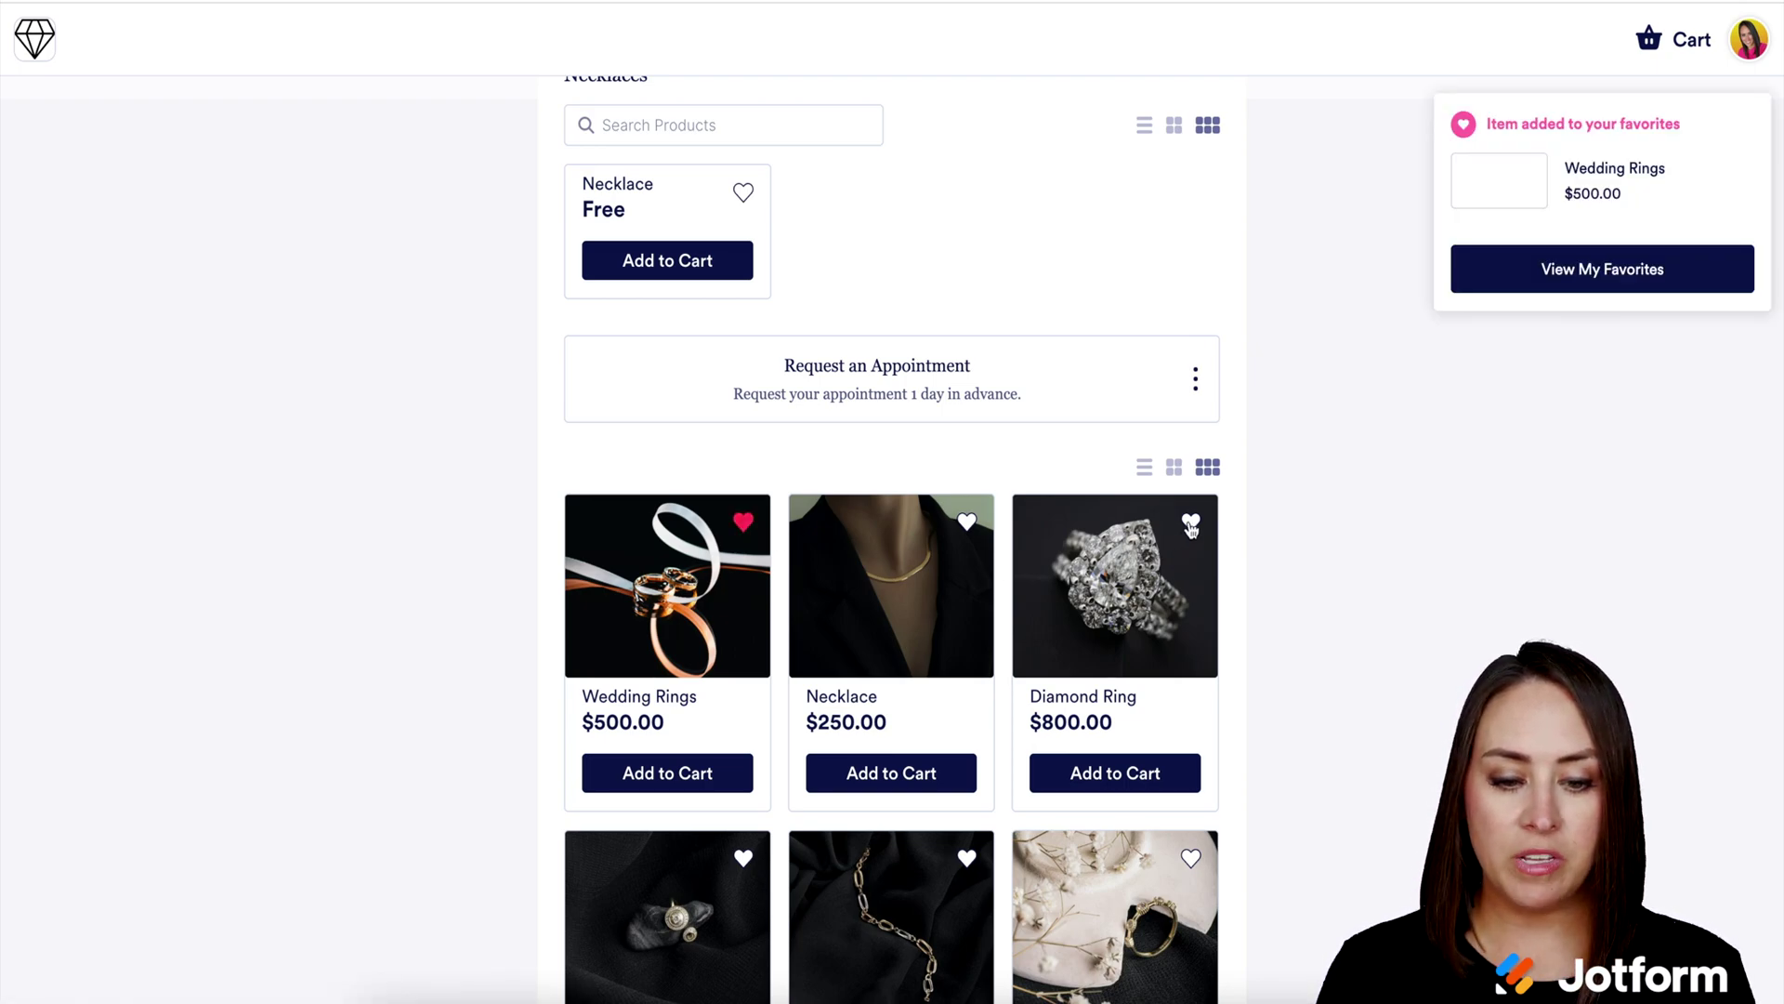
pyautogui.click(1191, 525)
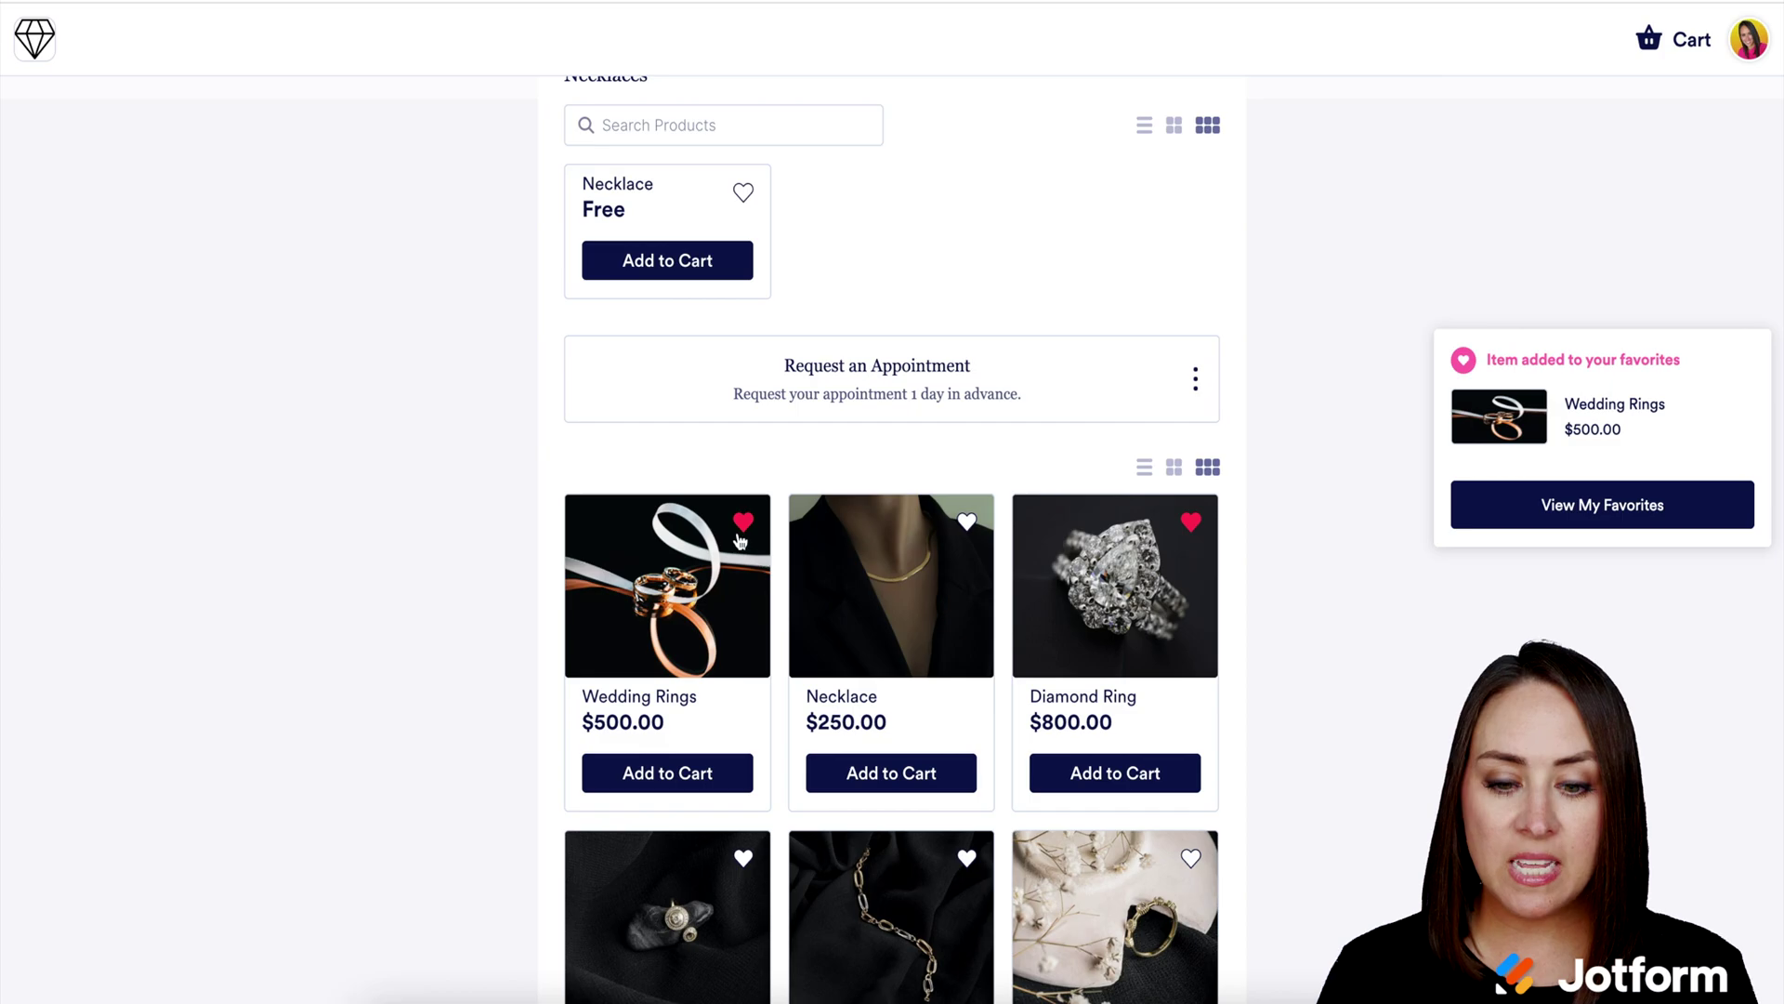
pyautogui.scroll(1, 804, 391)
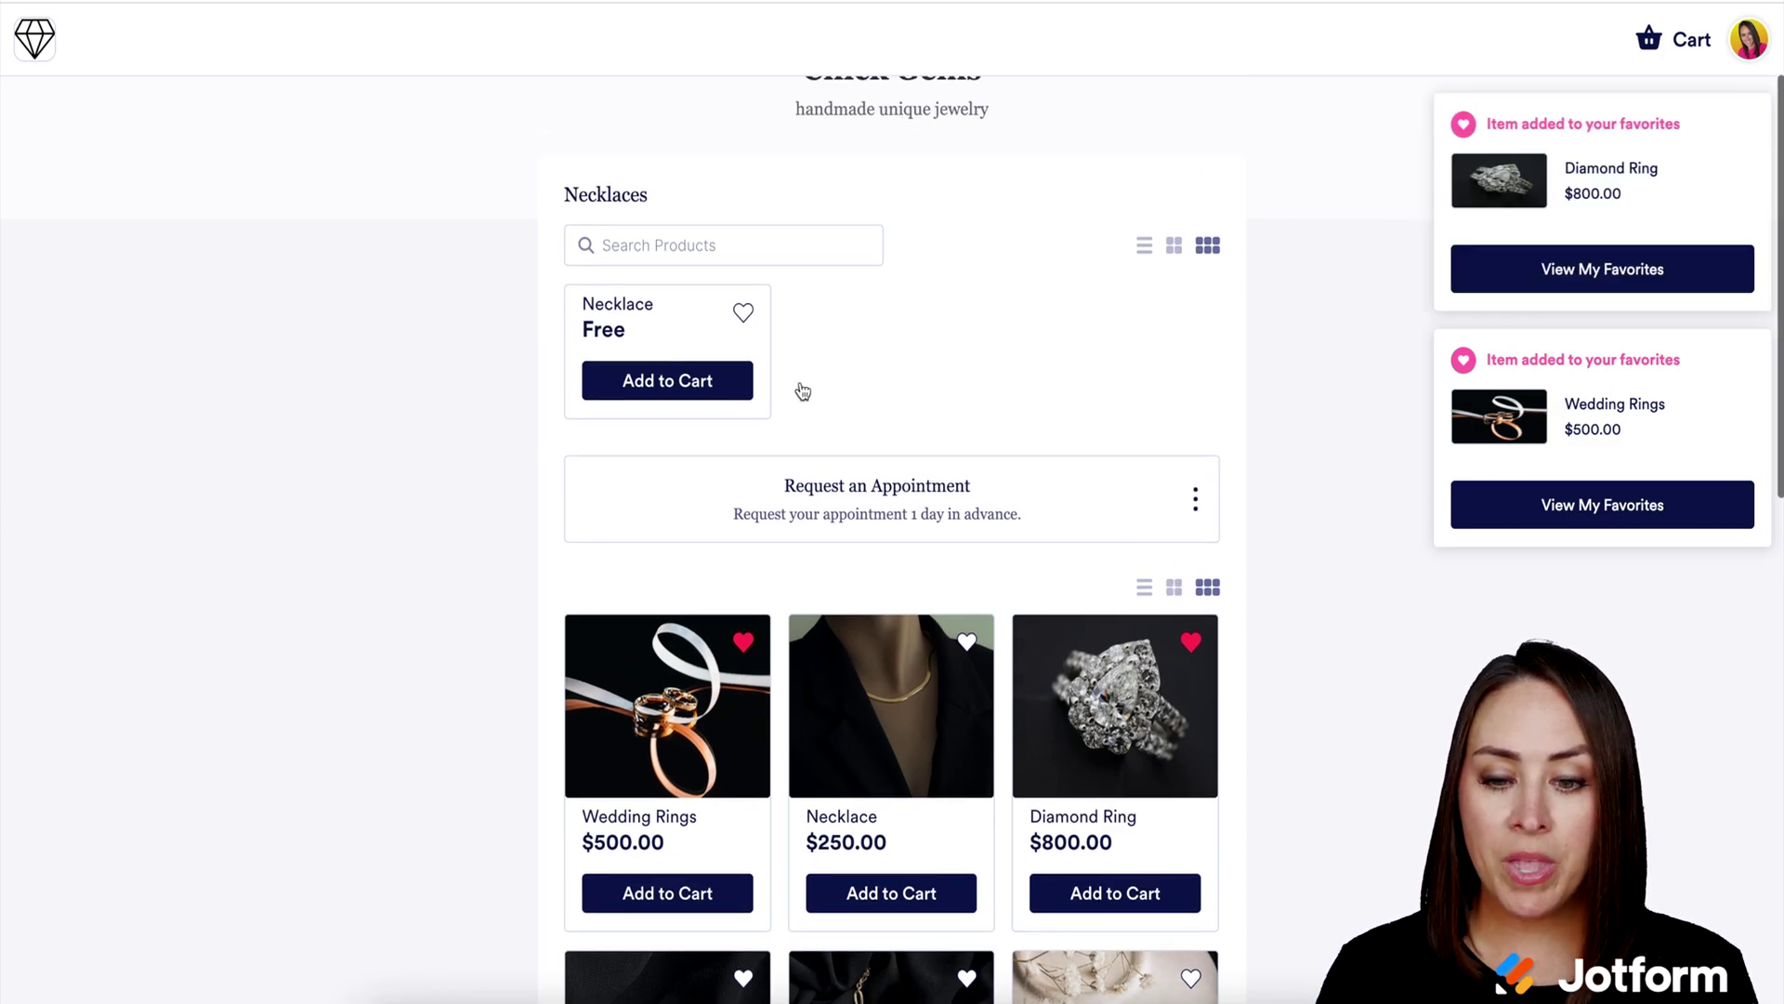
pyautogui.click(639, 383)
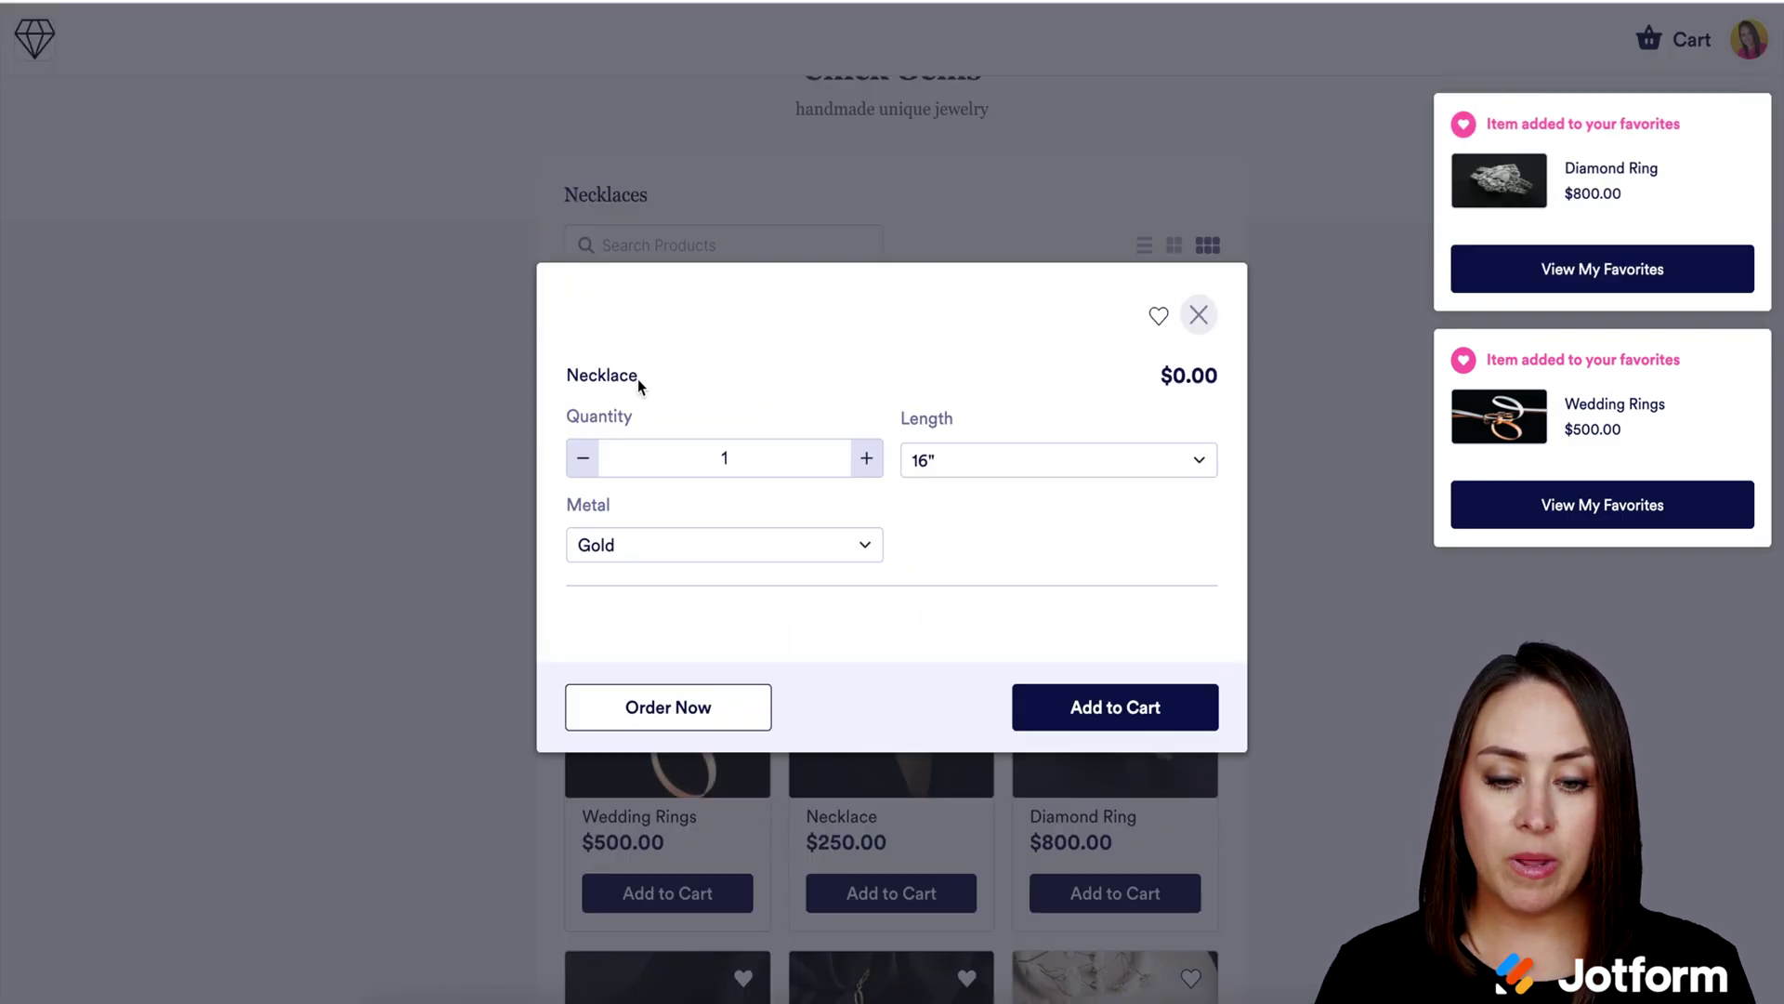
# Add a 17" Silver Necklace to the cart and view the cart's order summary.
pyautogui.click(948, 462)
pyautogui.click(934, 532)
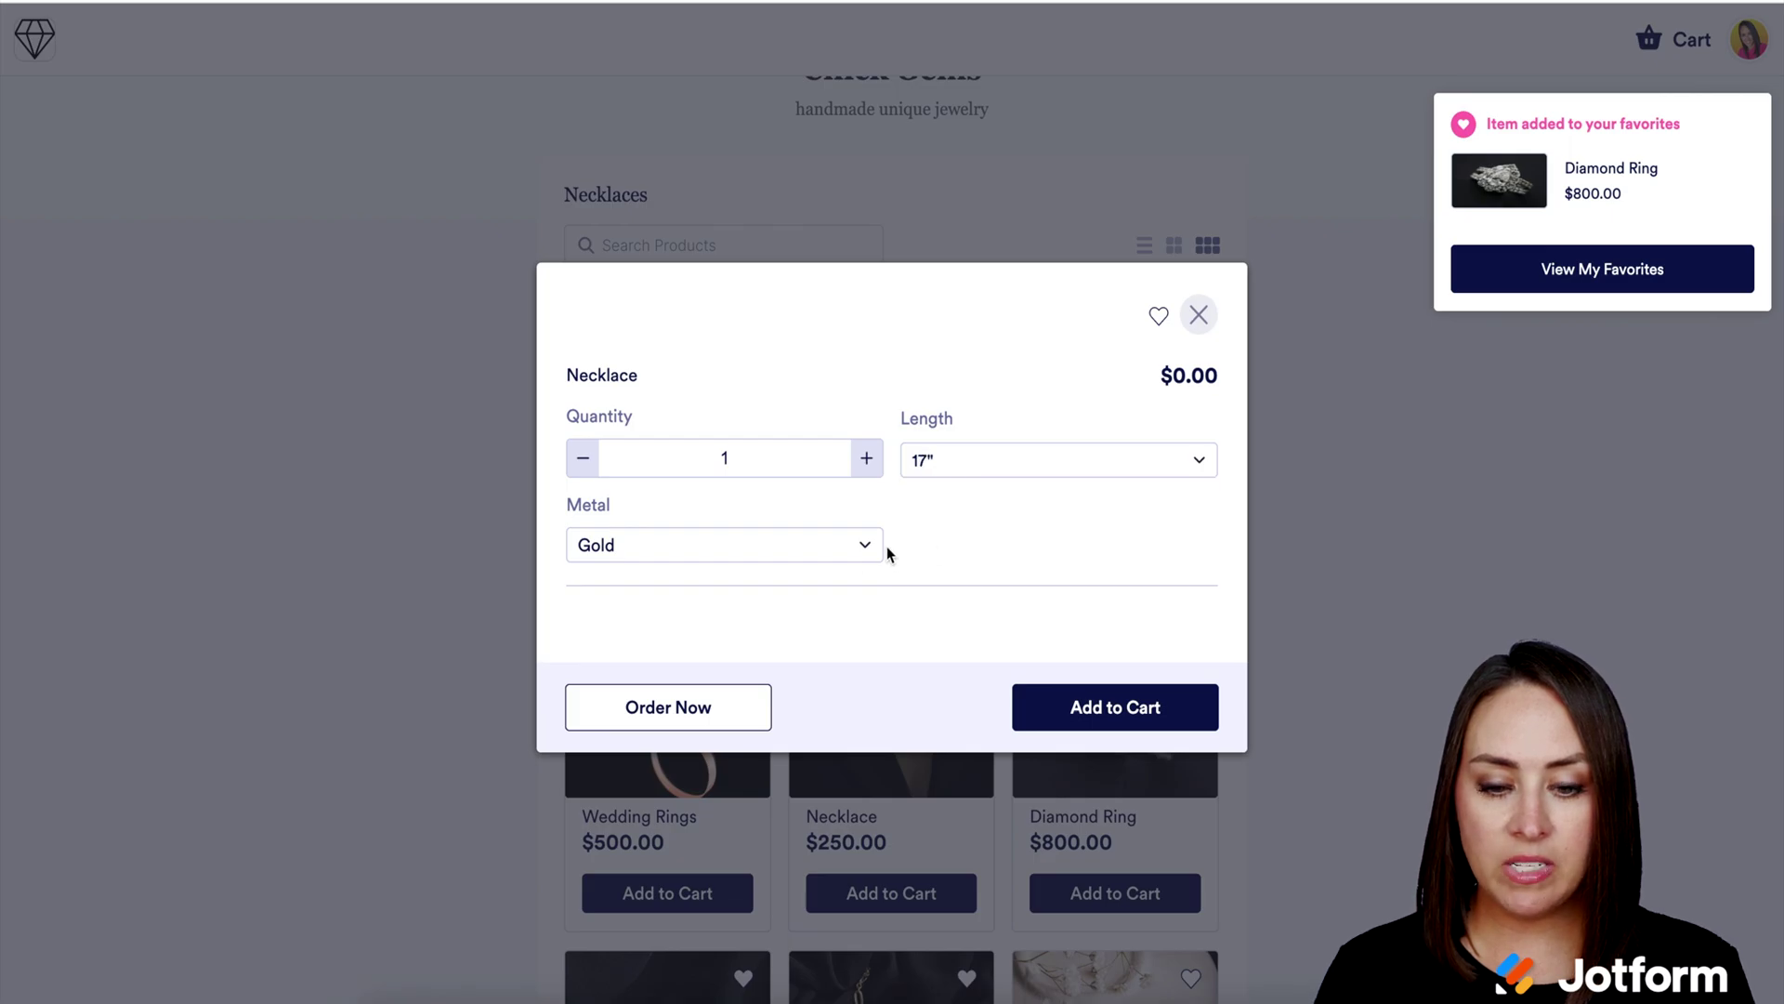
pyautogui.click(848, 553)
pyautogui.click(650, 491)
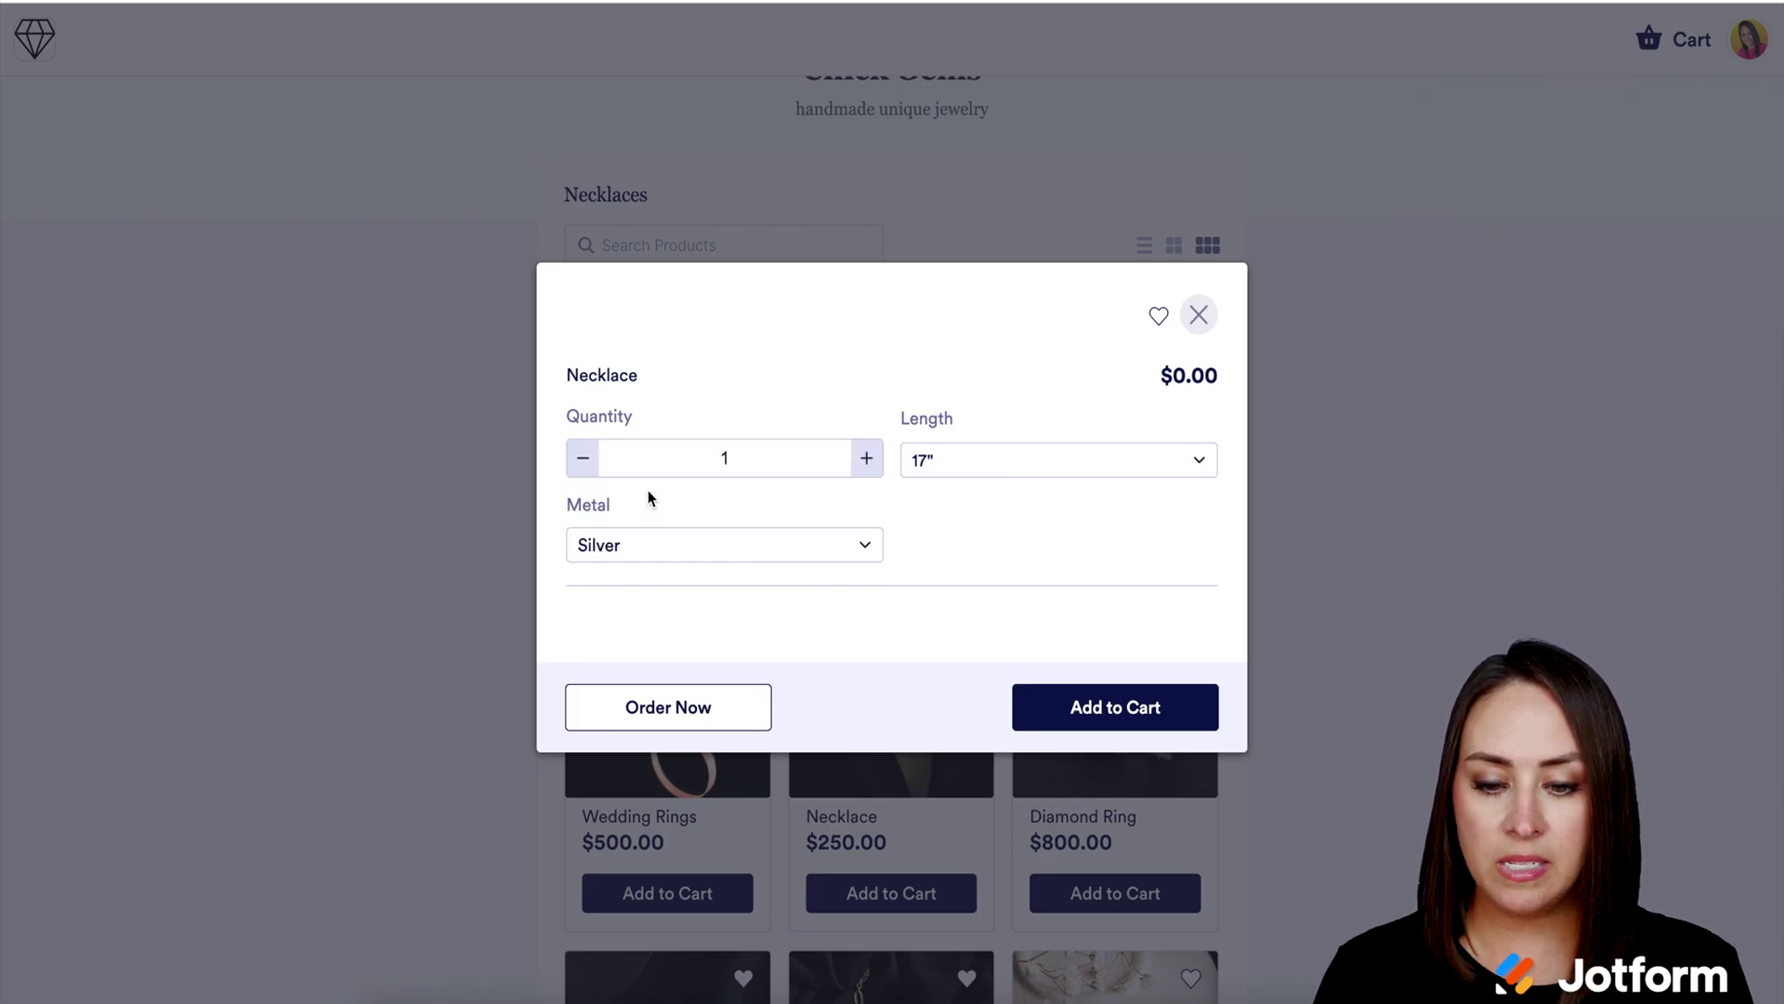
pyautogui.click(1133, 725)
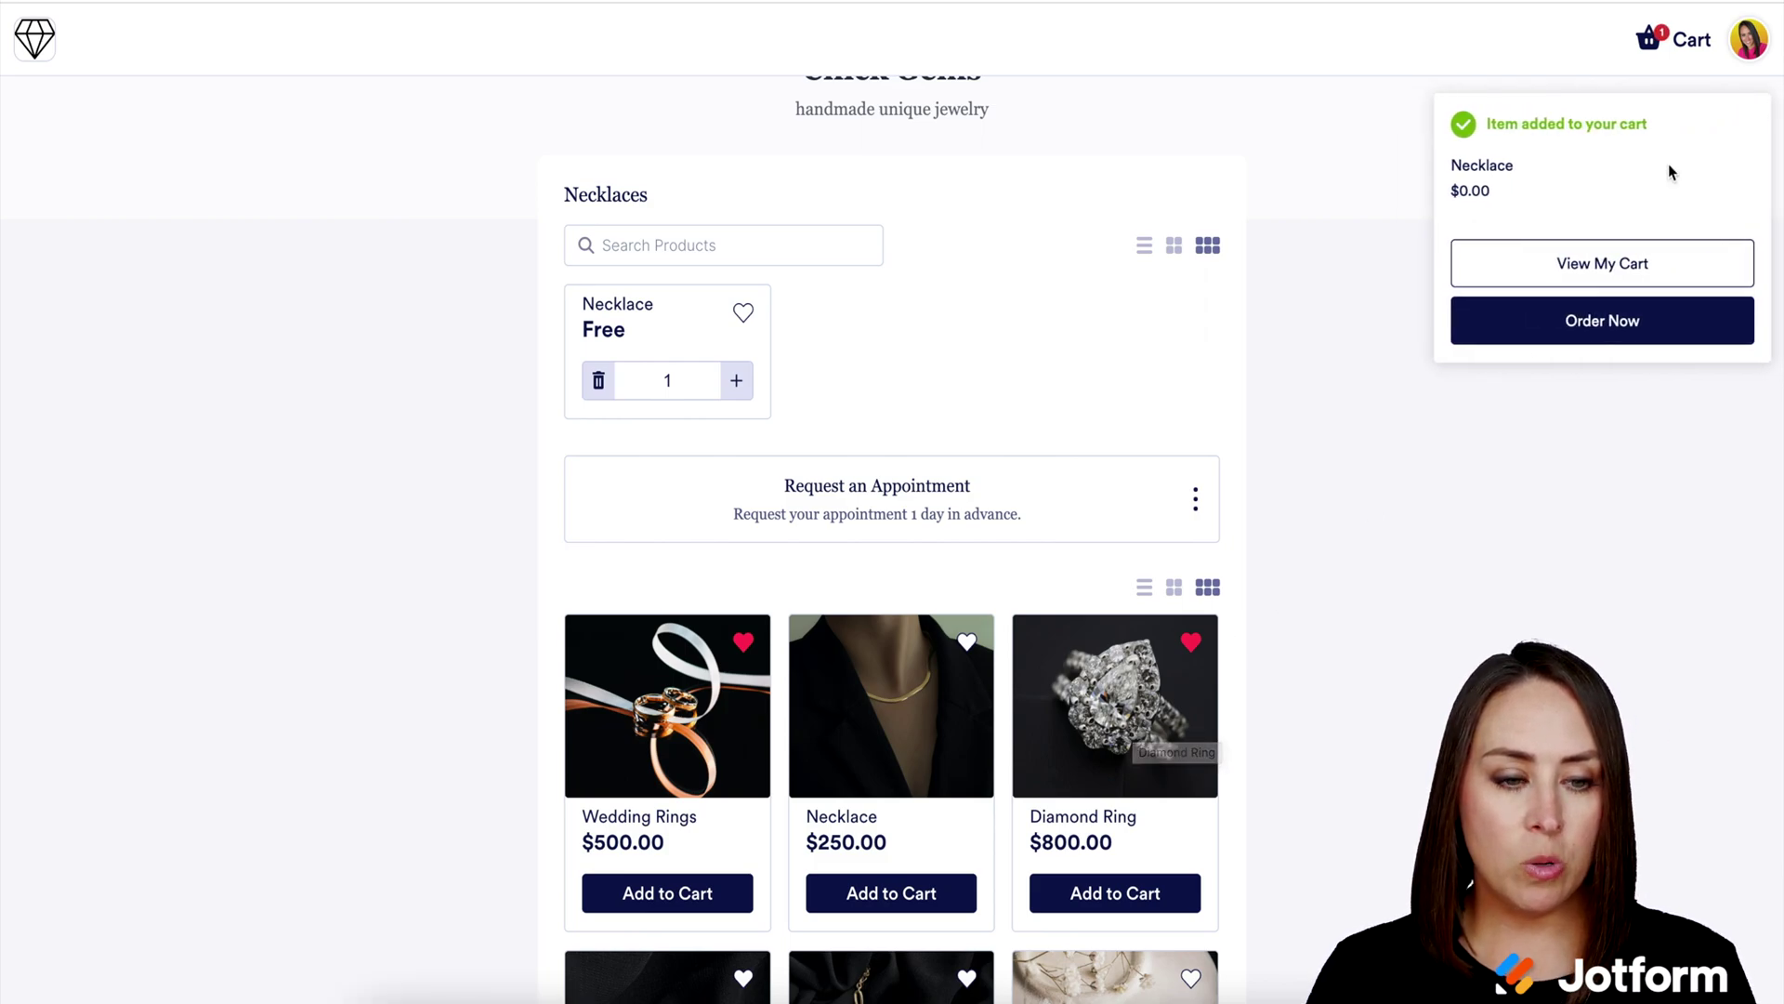
pyautogui.click(1672, 44)
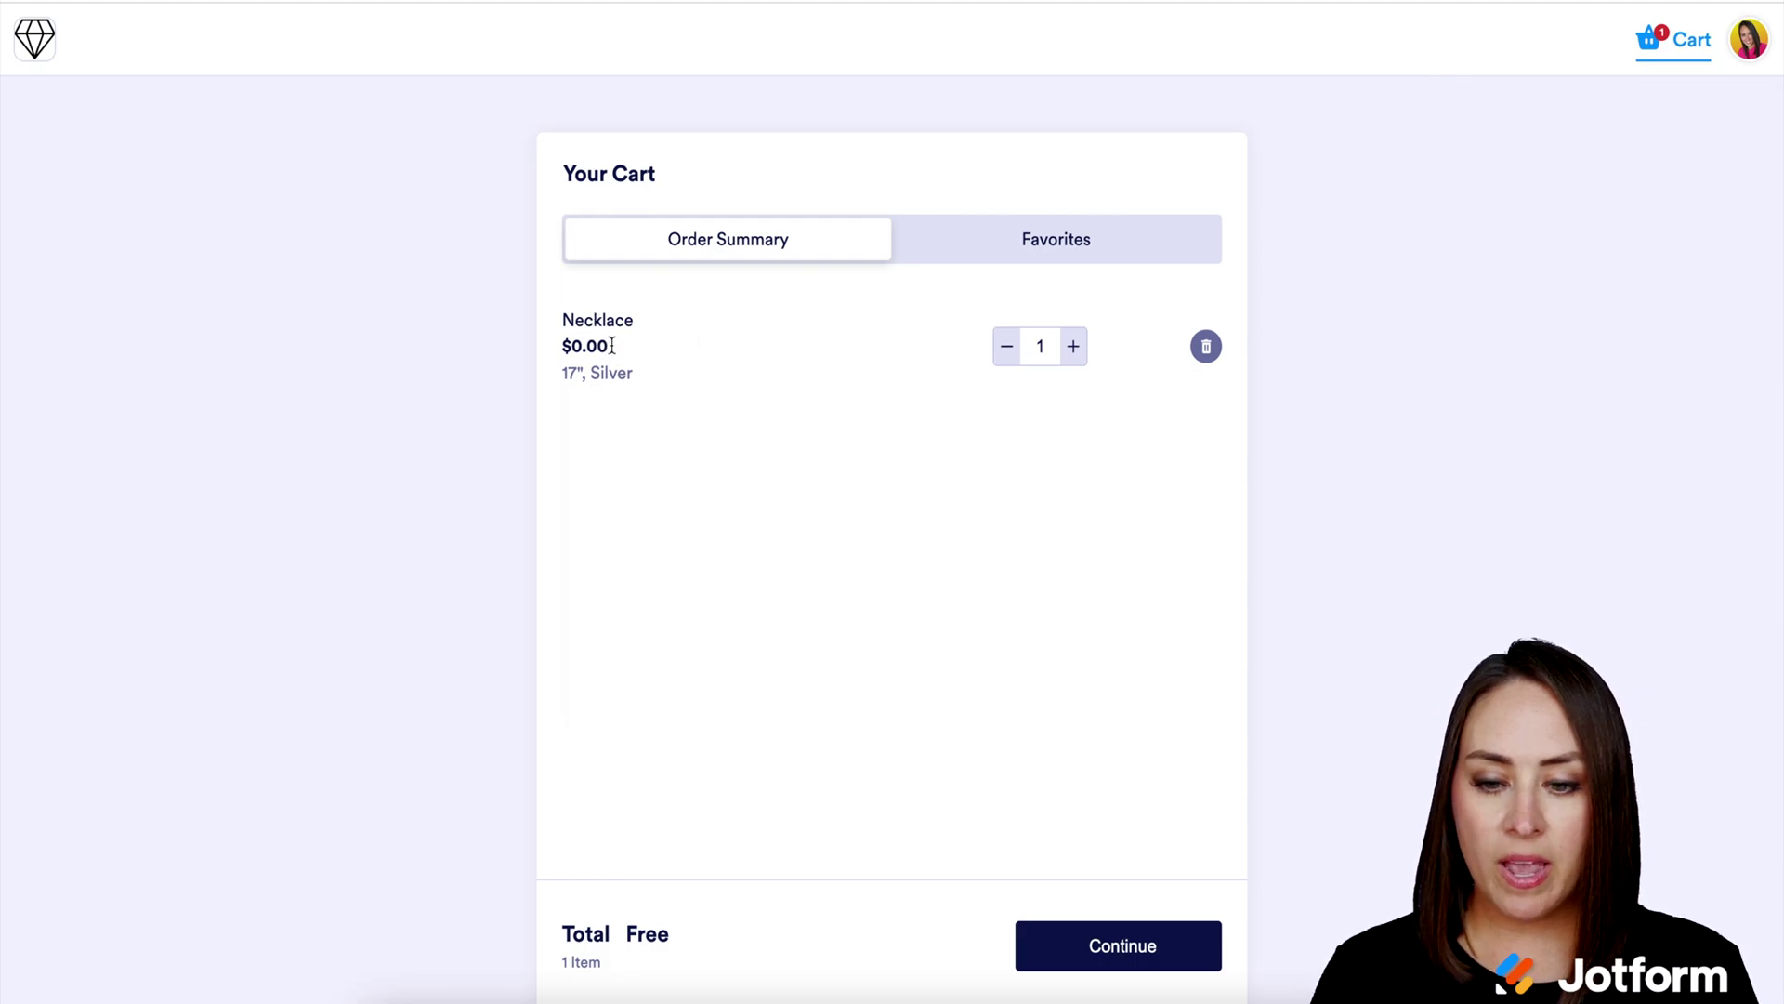
# Check the favourited rings, then go from the order summary to Checkout.
pyautogui.click(1083, 249)
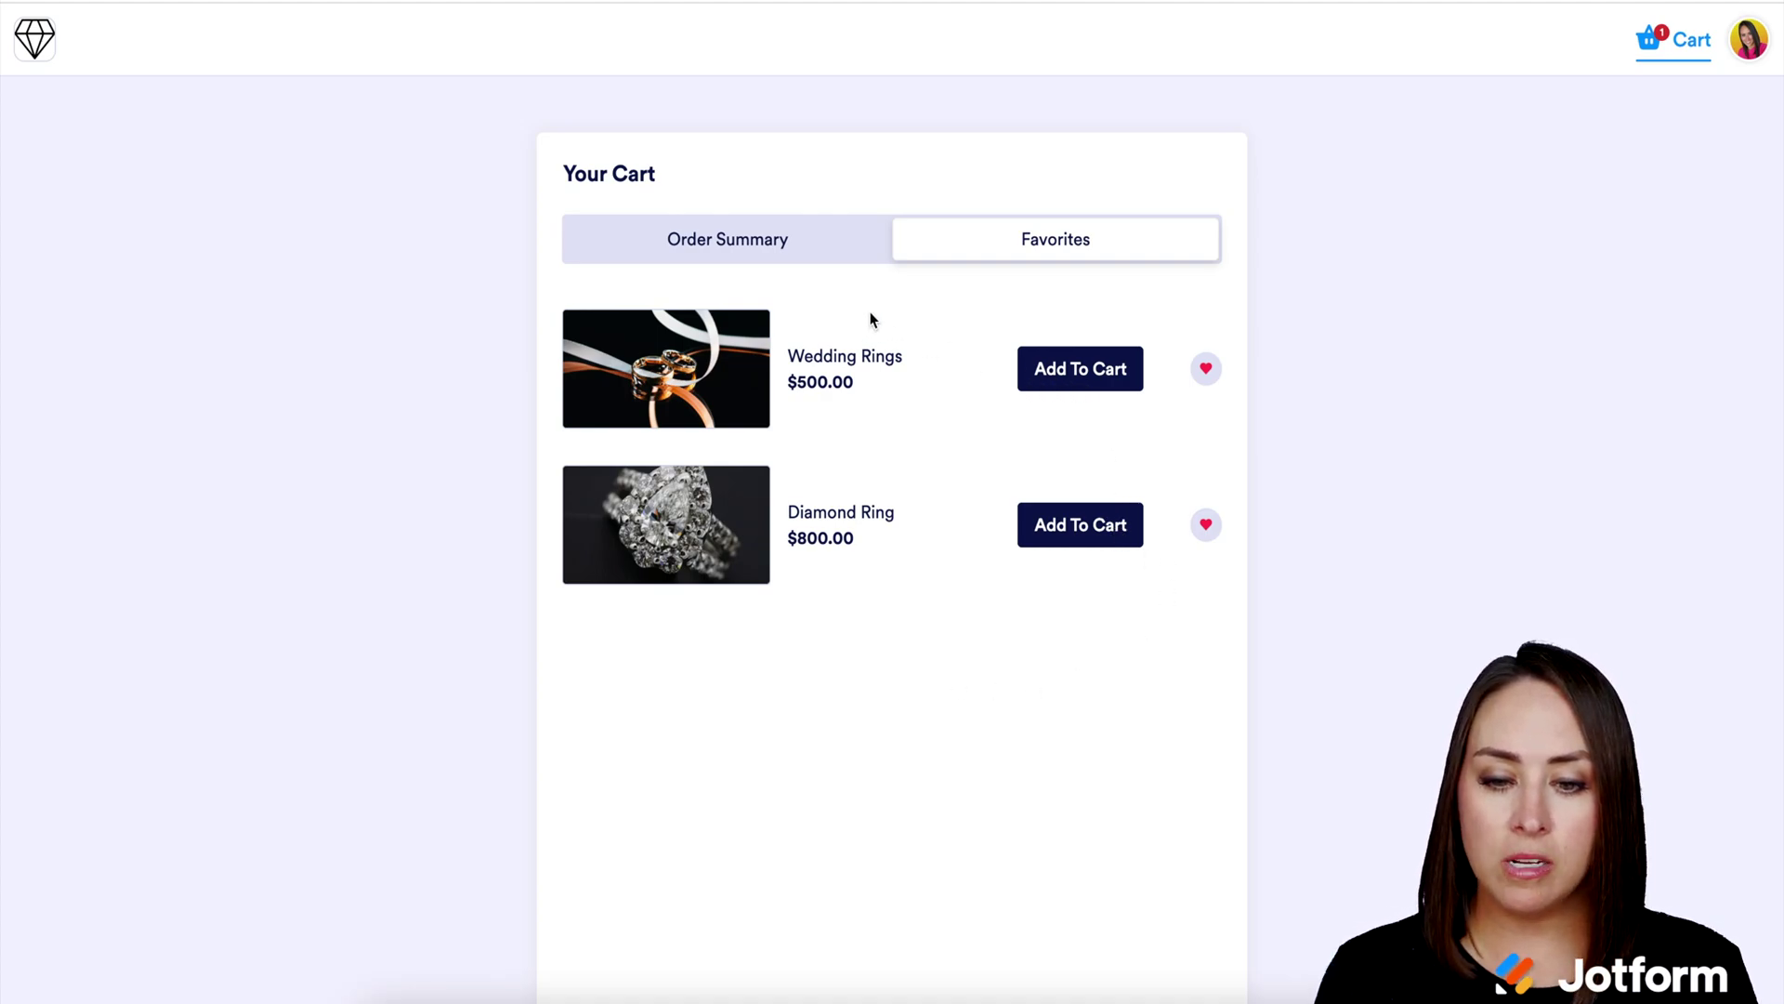
pyautogui.click(768, 256)
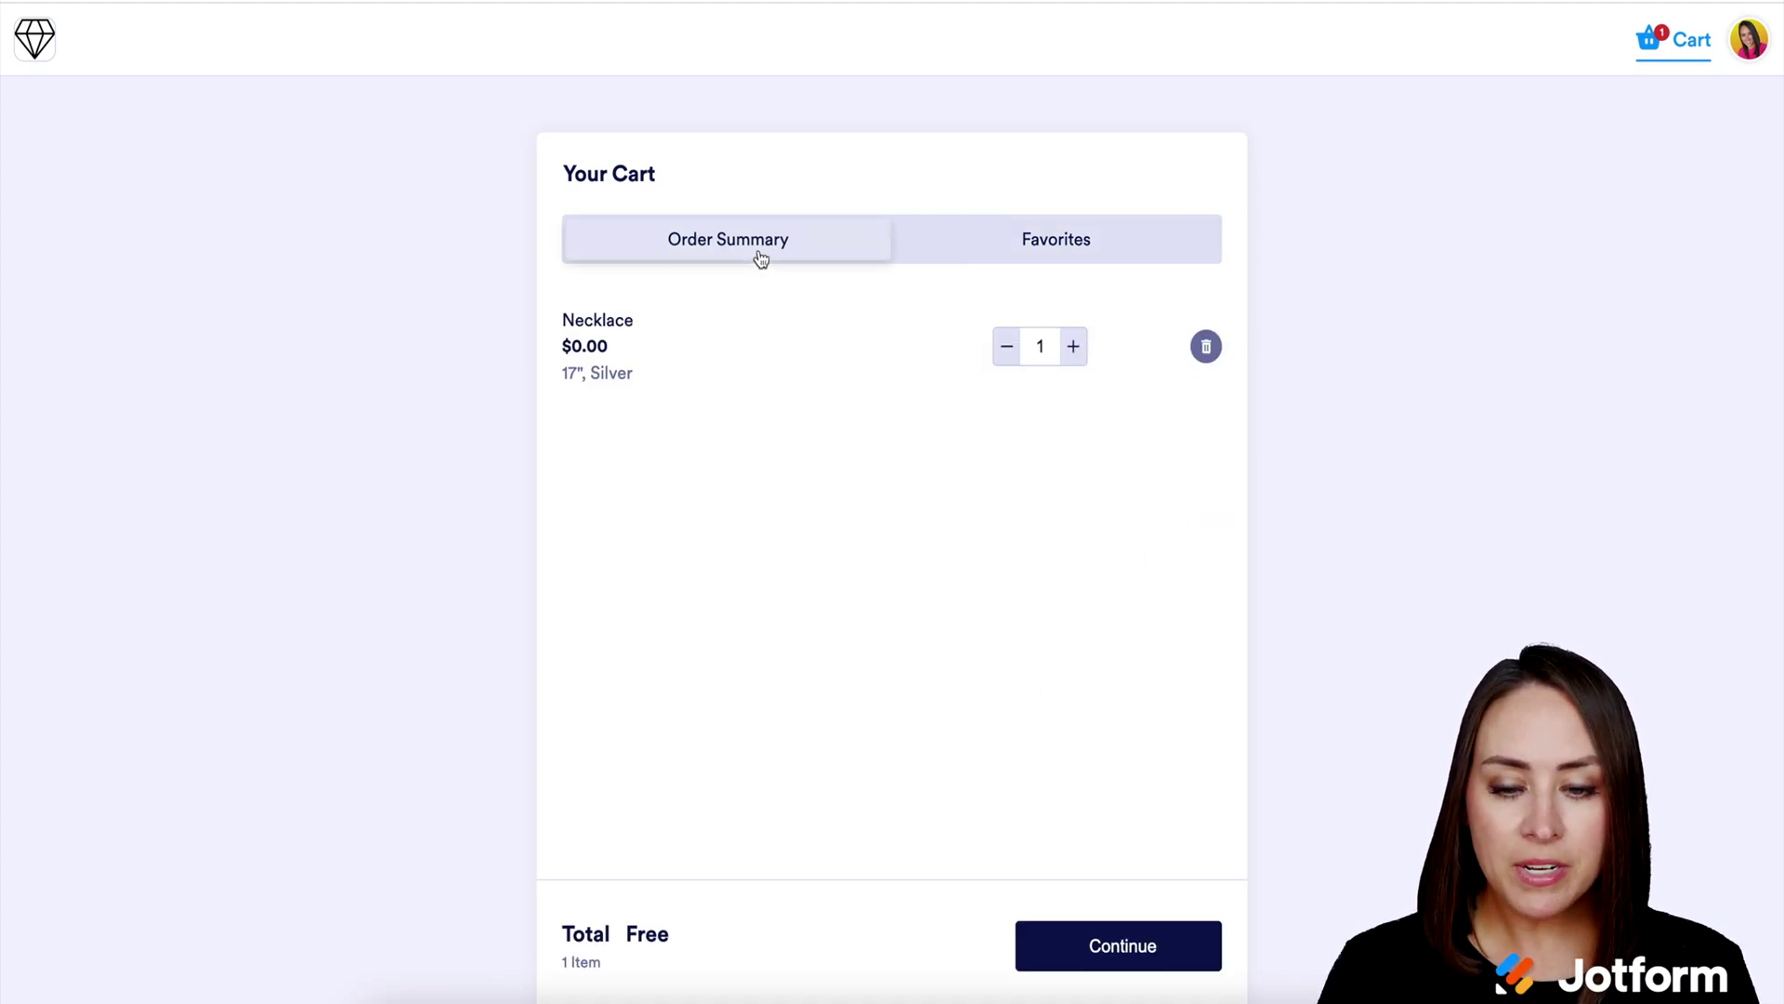
pyautogui.click(1107, 956)
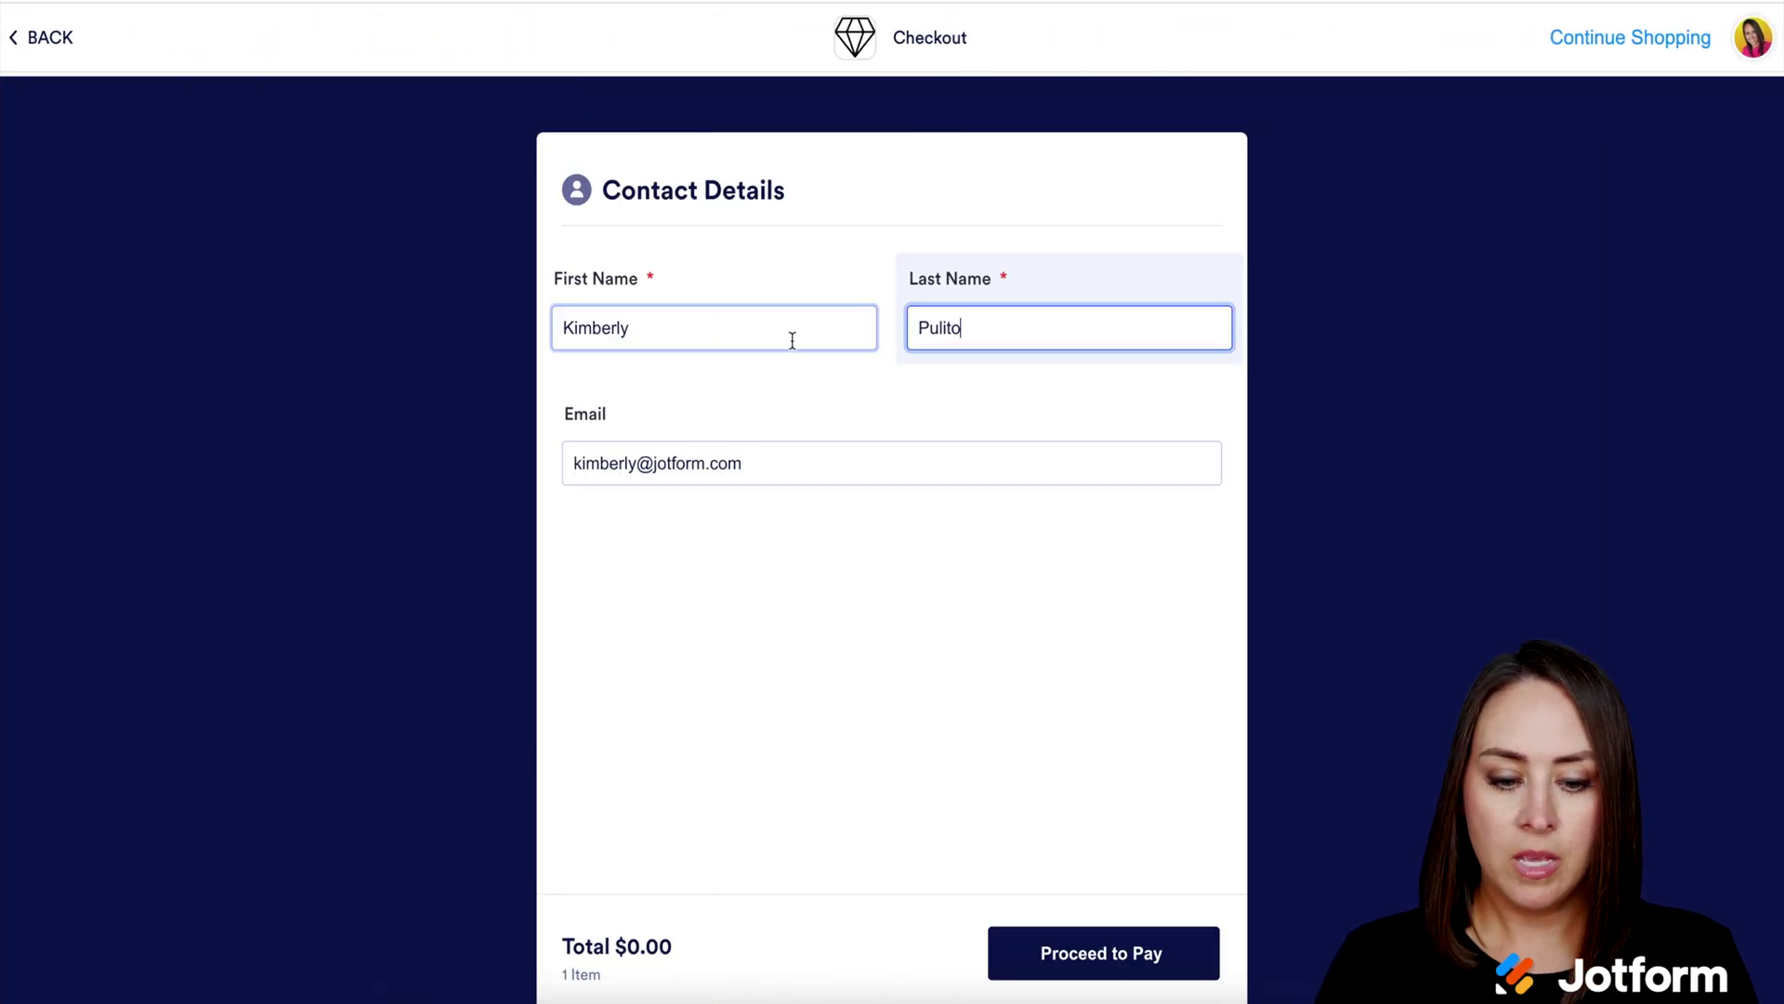
# Pick a payment option, place the $0.00 Necklace order, then view My Previous Orders.
pyautogui.click(1095, 945)
pyautogui.click(584, 530)
pyautogui.click(1106, 952)
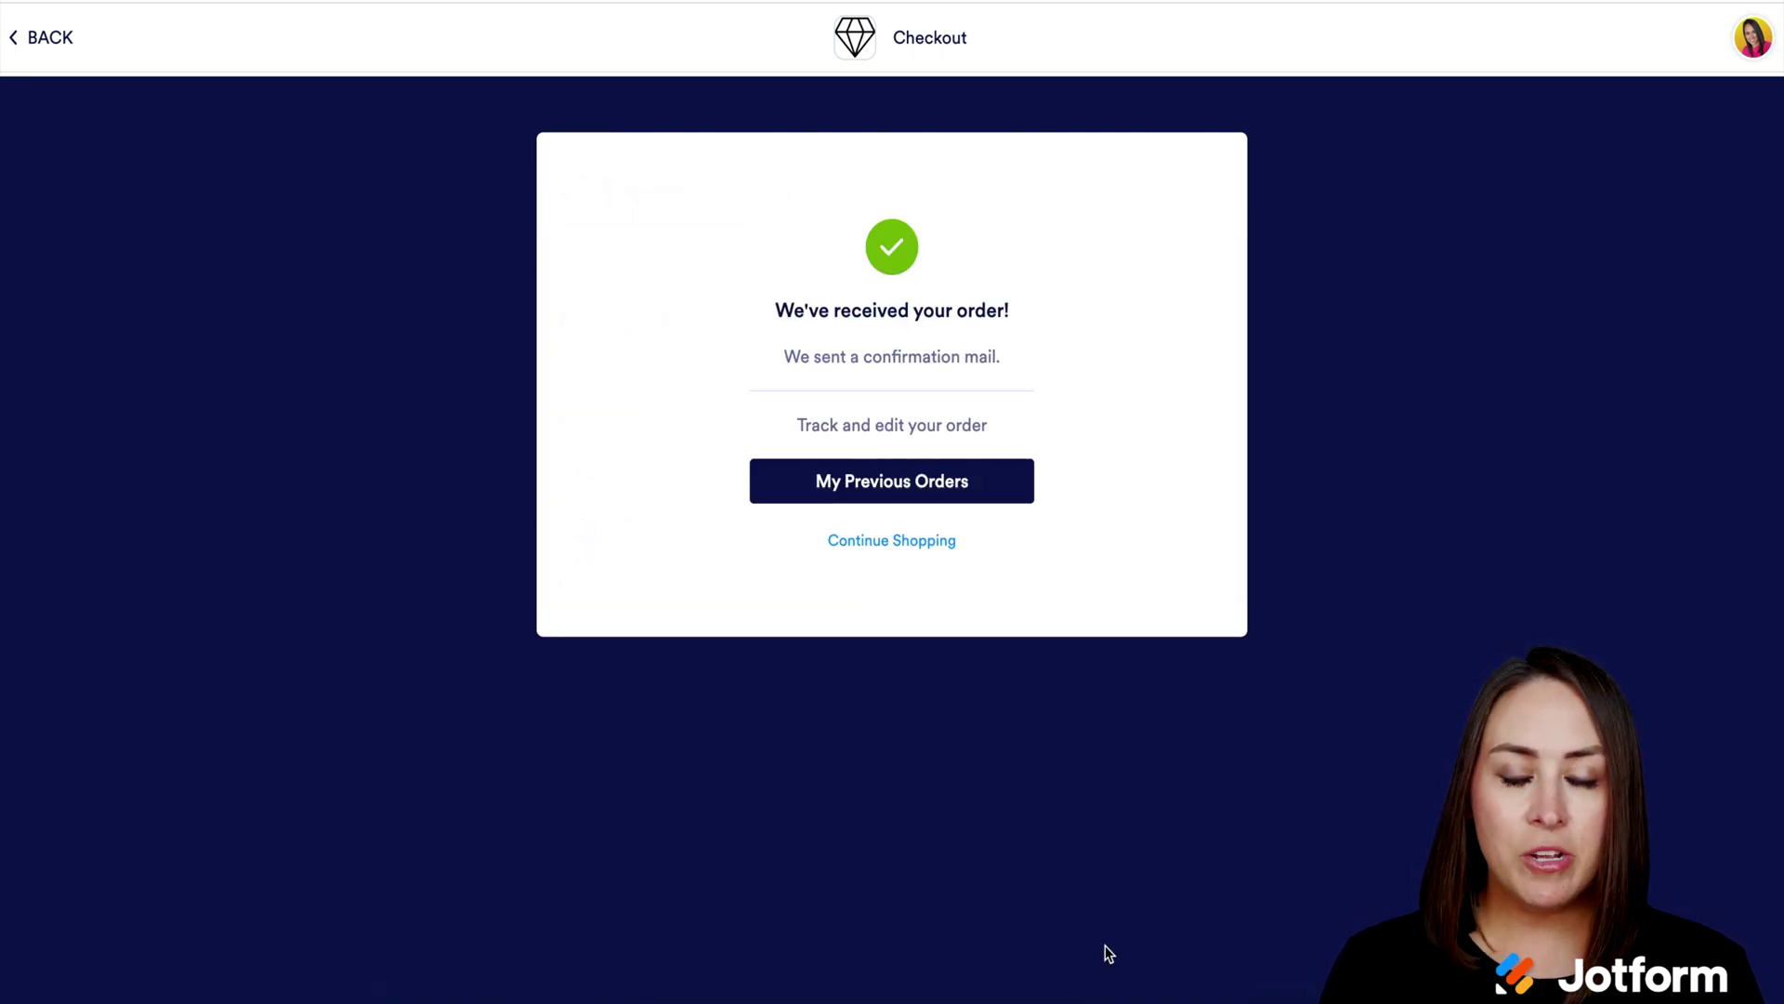
pyautogui.click(960, 488)
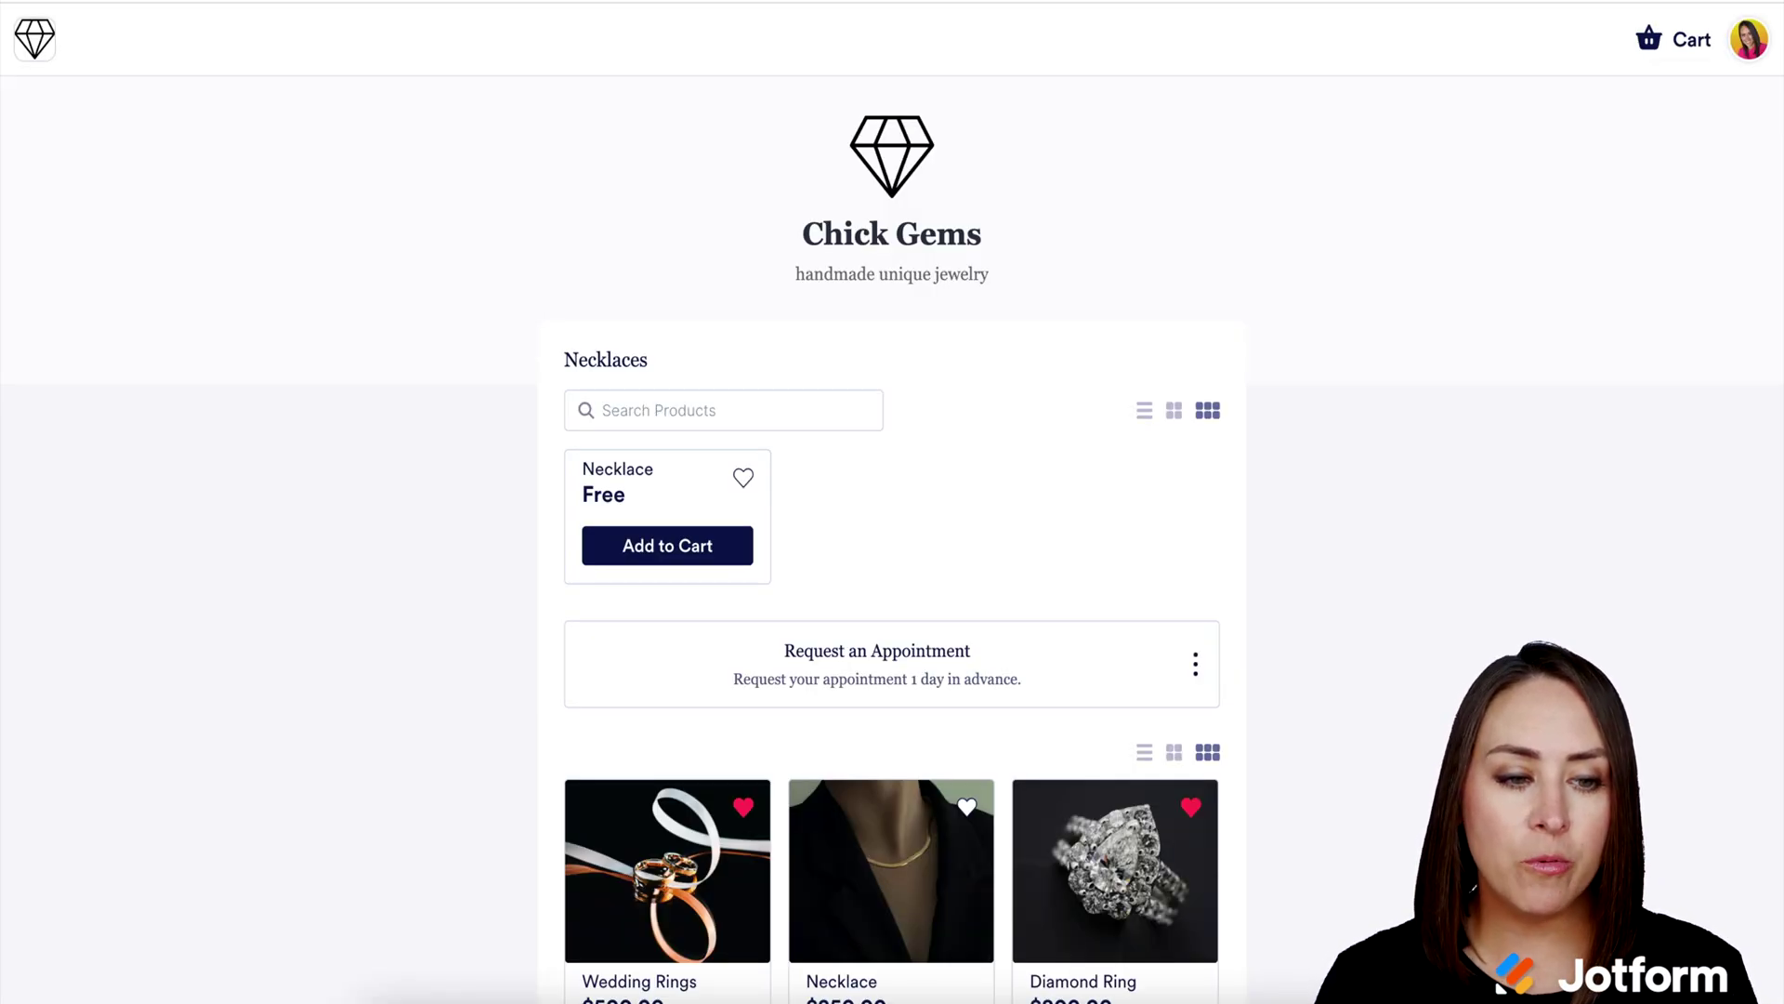
# Check previous orders from the account menu, then switch to Tables to view the Necklace order.
pyautogui.click(1736, 54)
pyautogui.click(1502, 206)
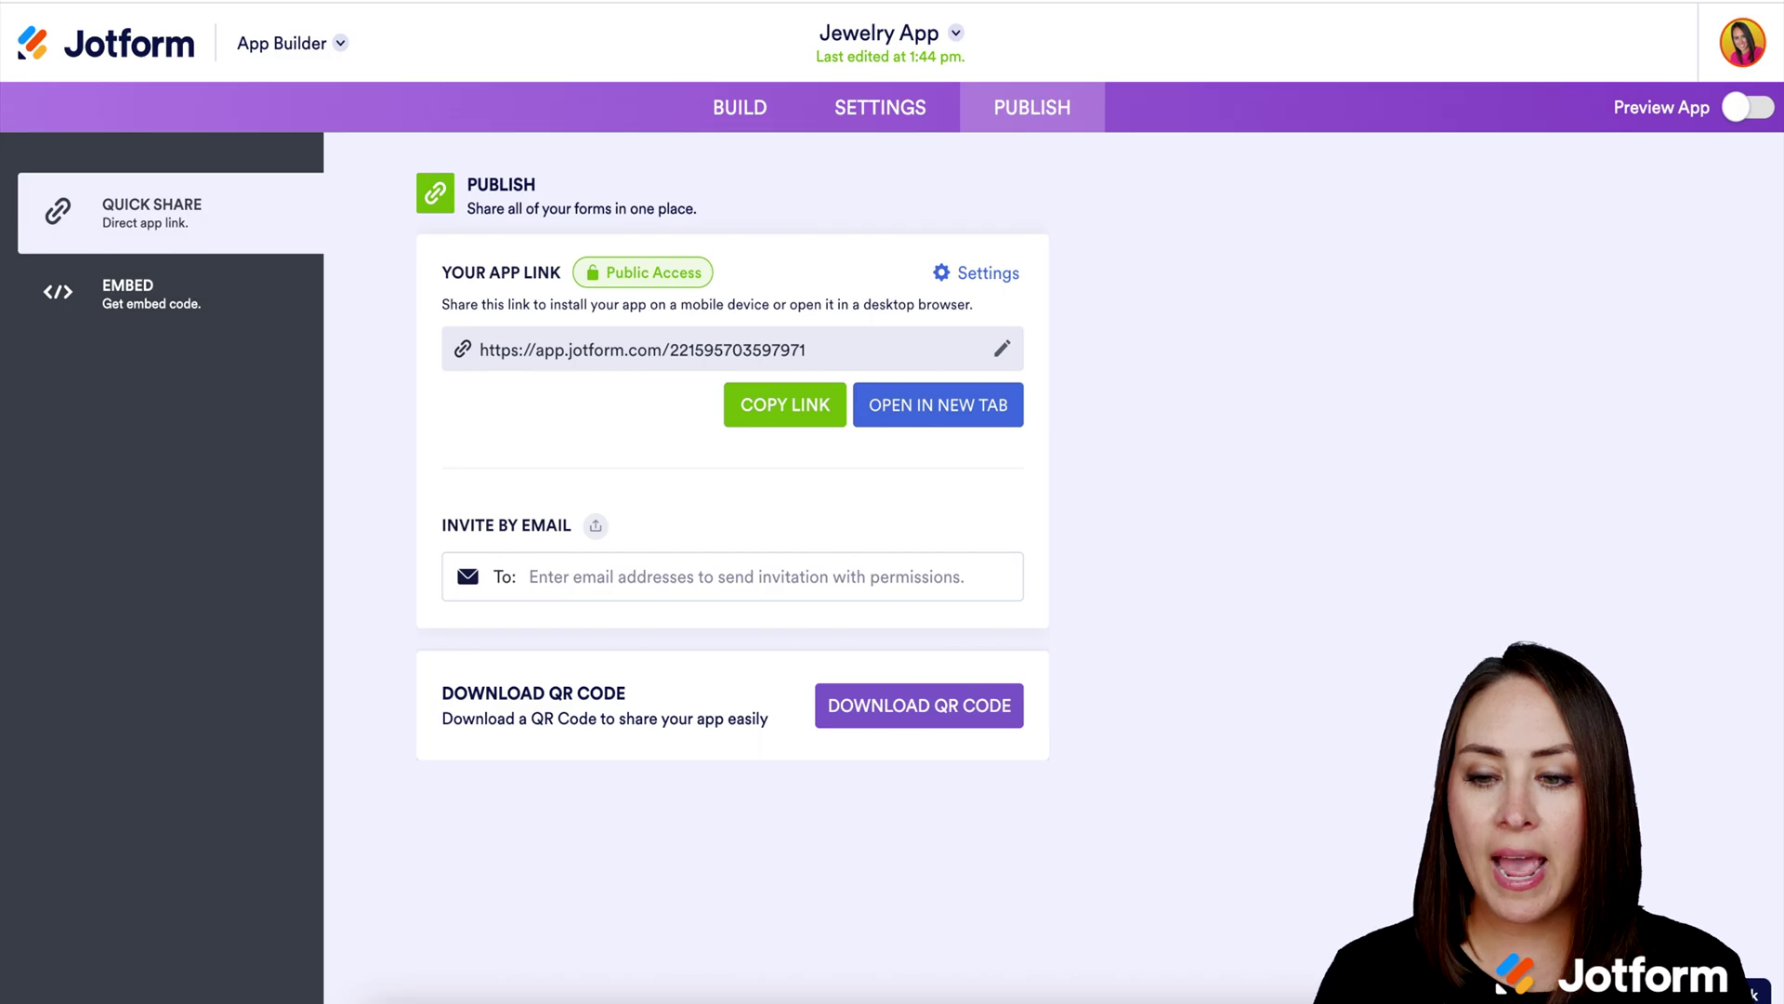
pyautogui.click(302, 54)
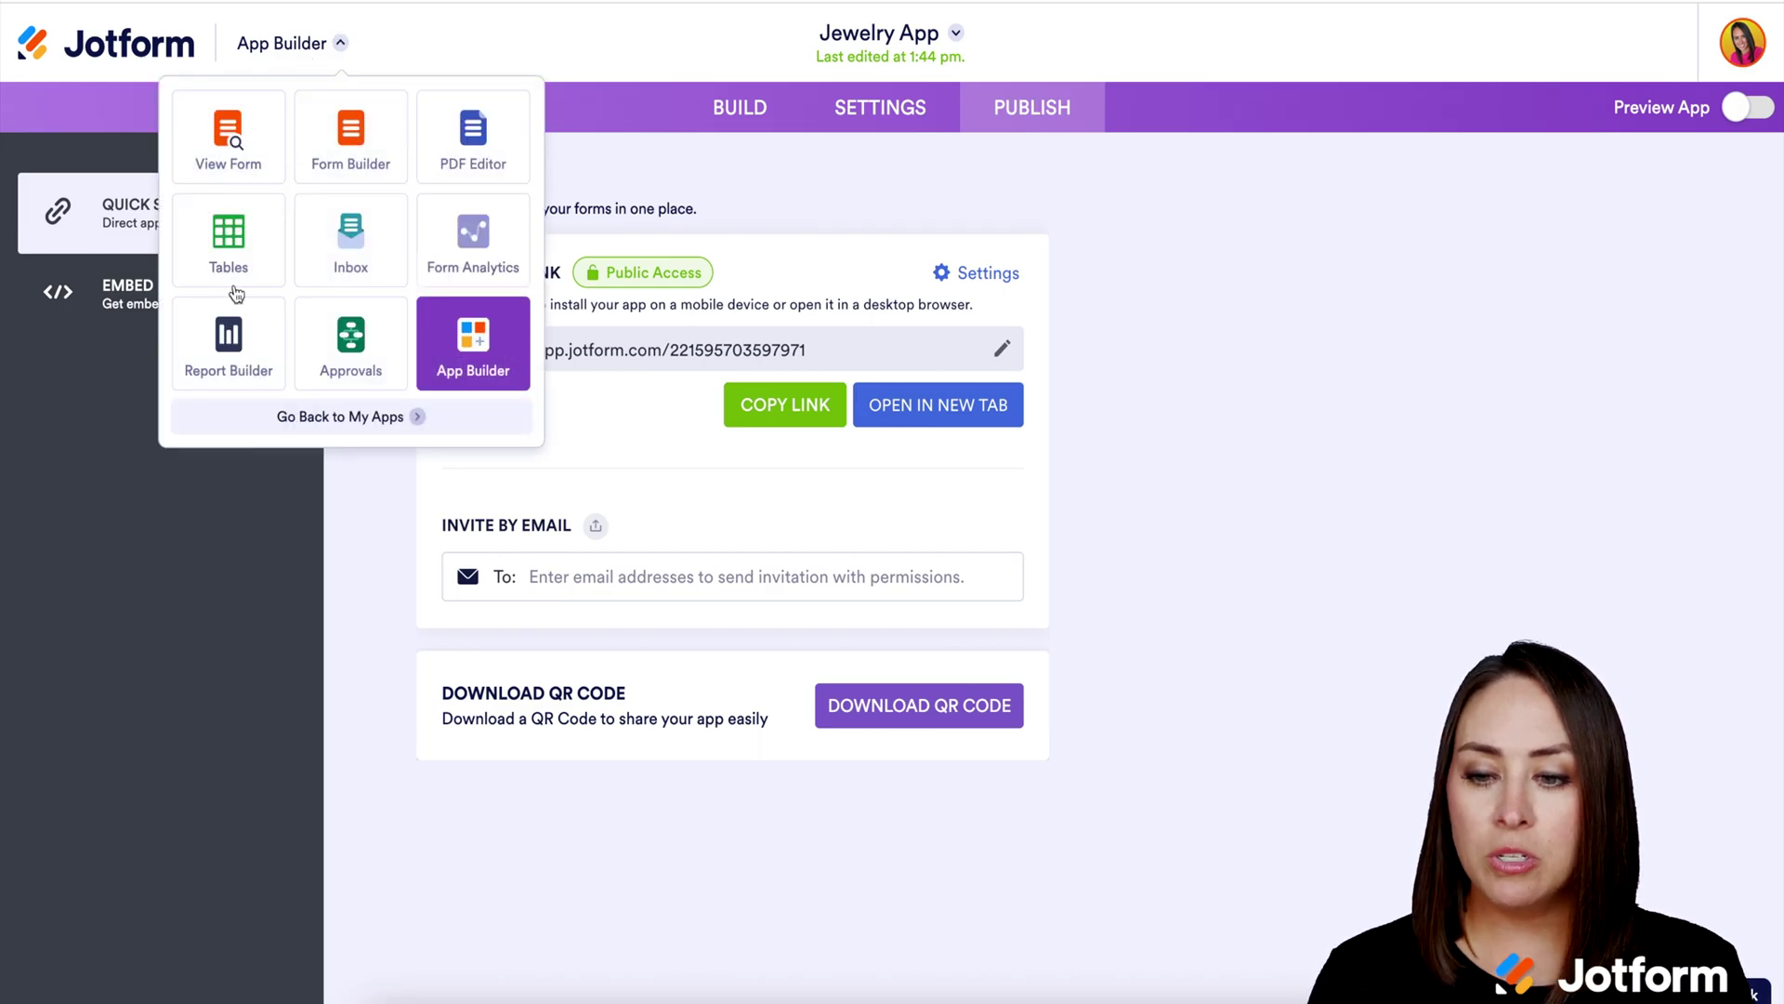
pyautogui.click(225, 258)
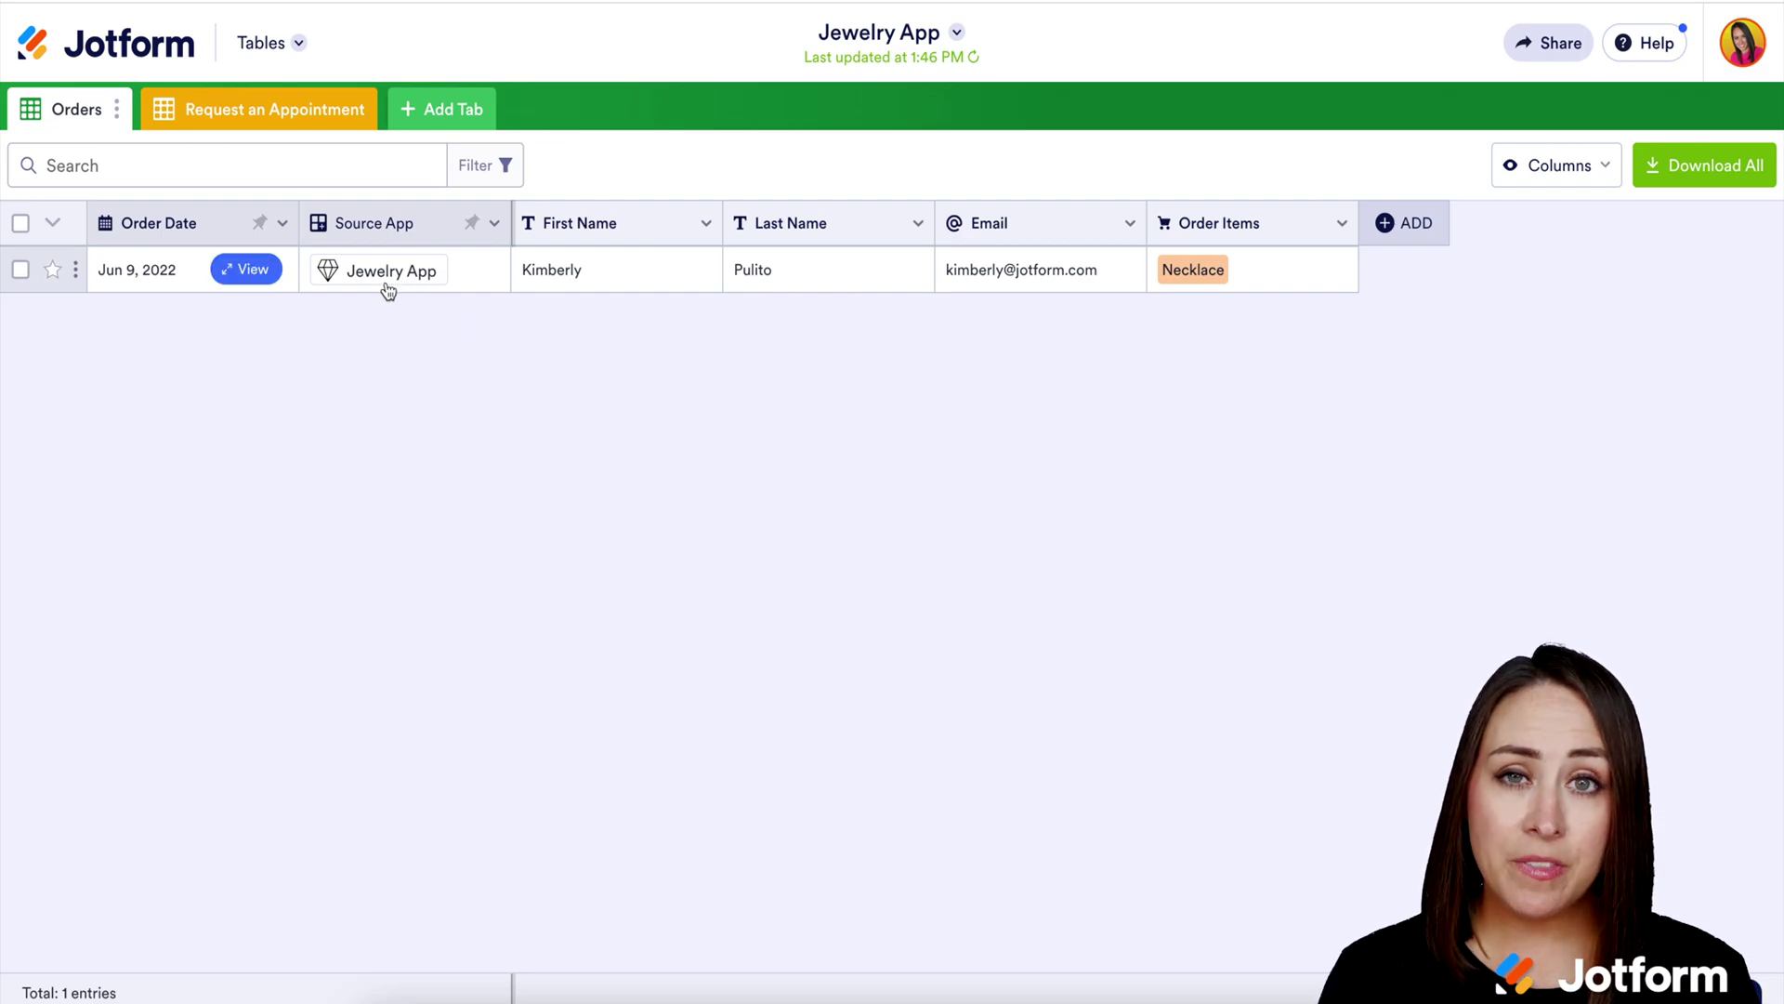
pyautogui.click(1209, 268)
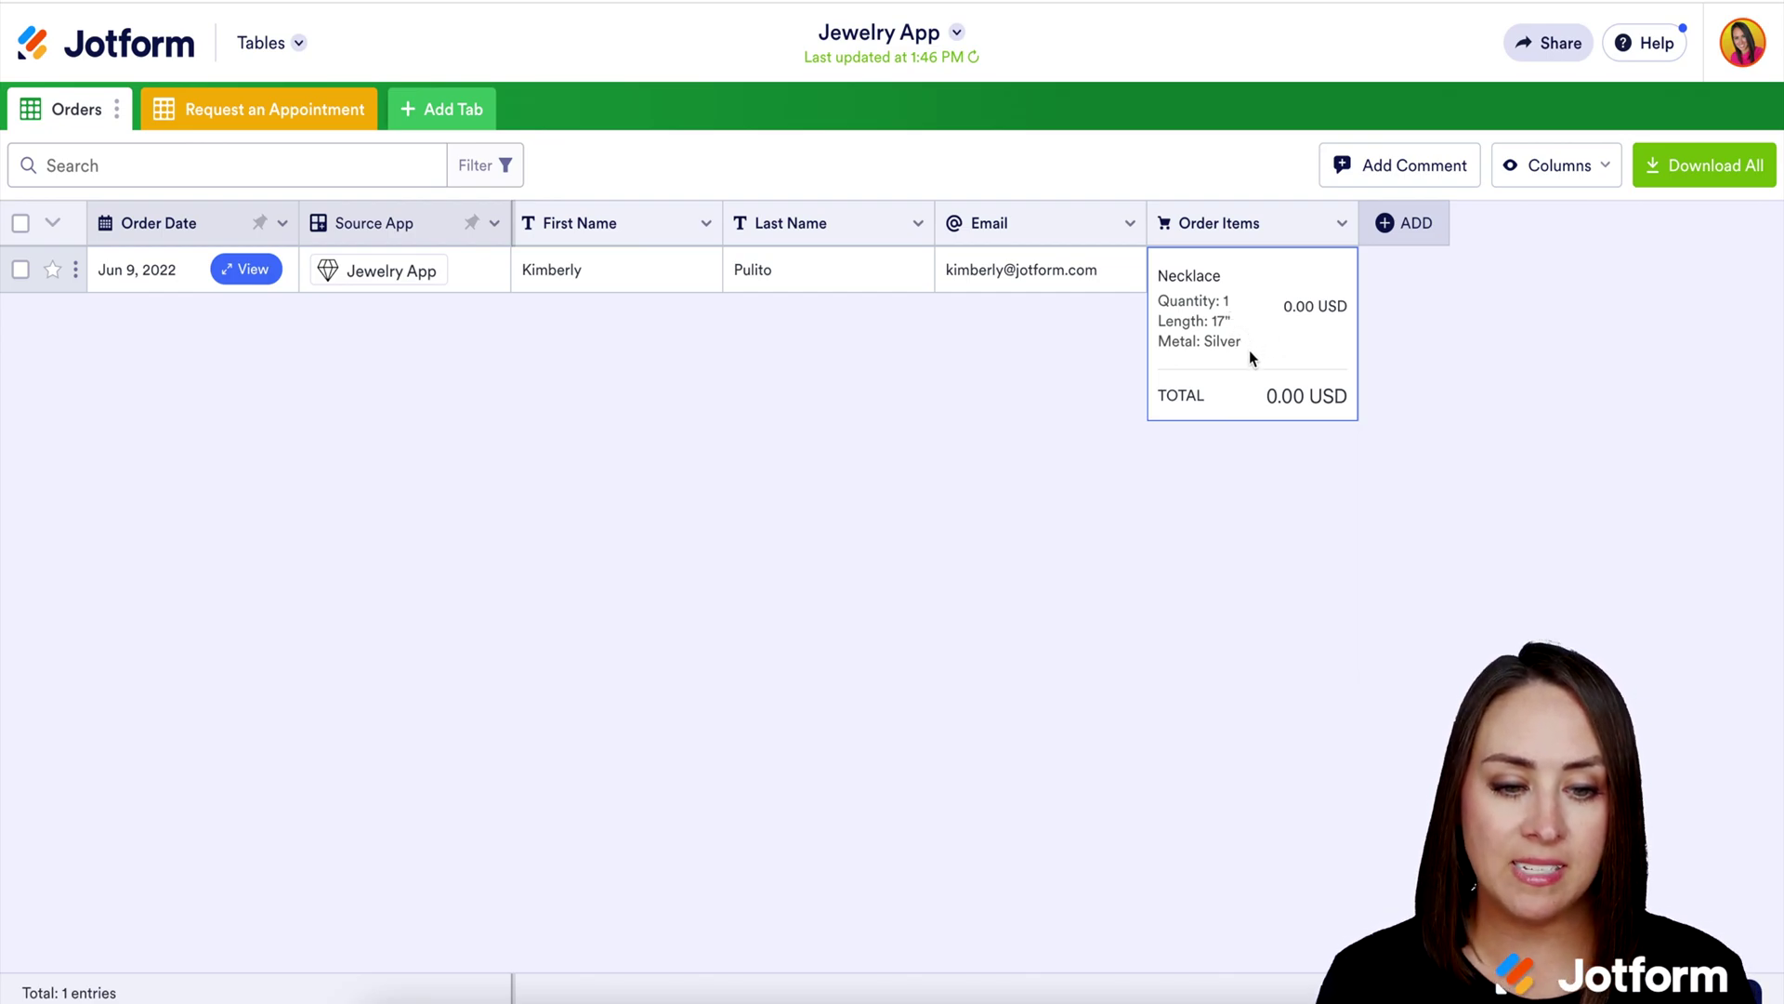
pyautogui.click(1236, 437)
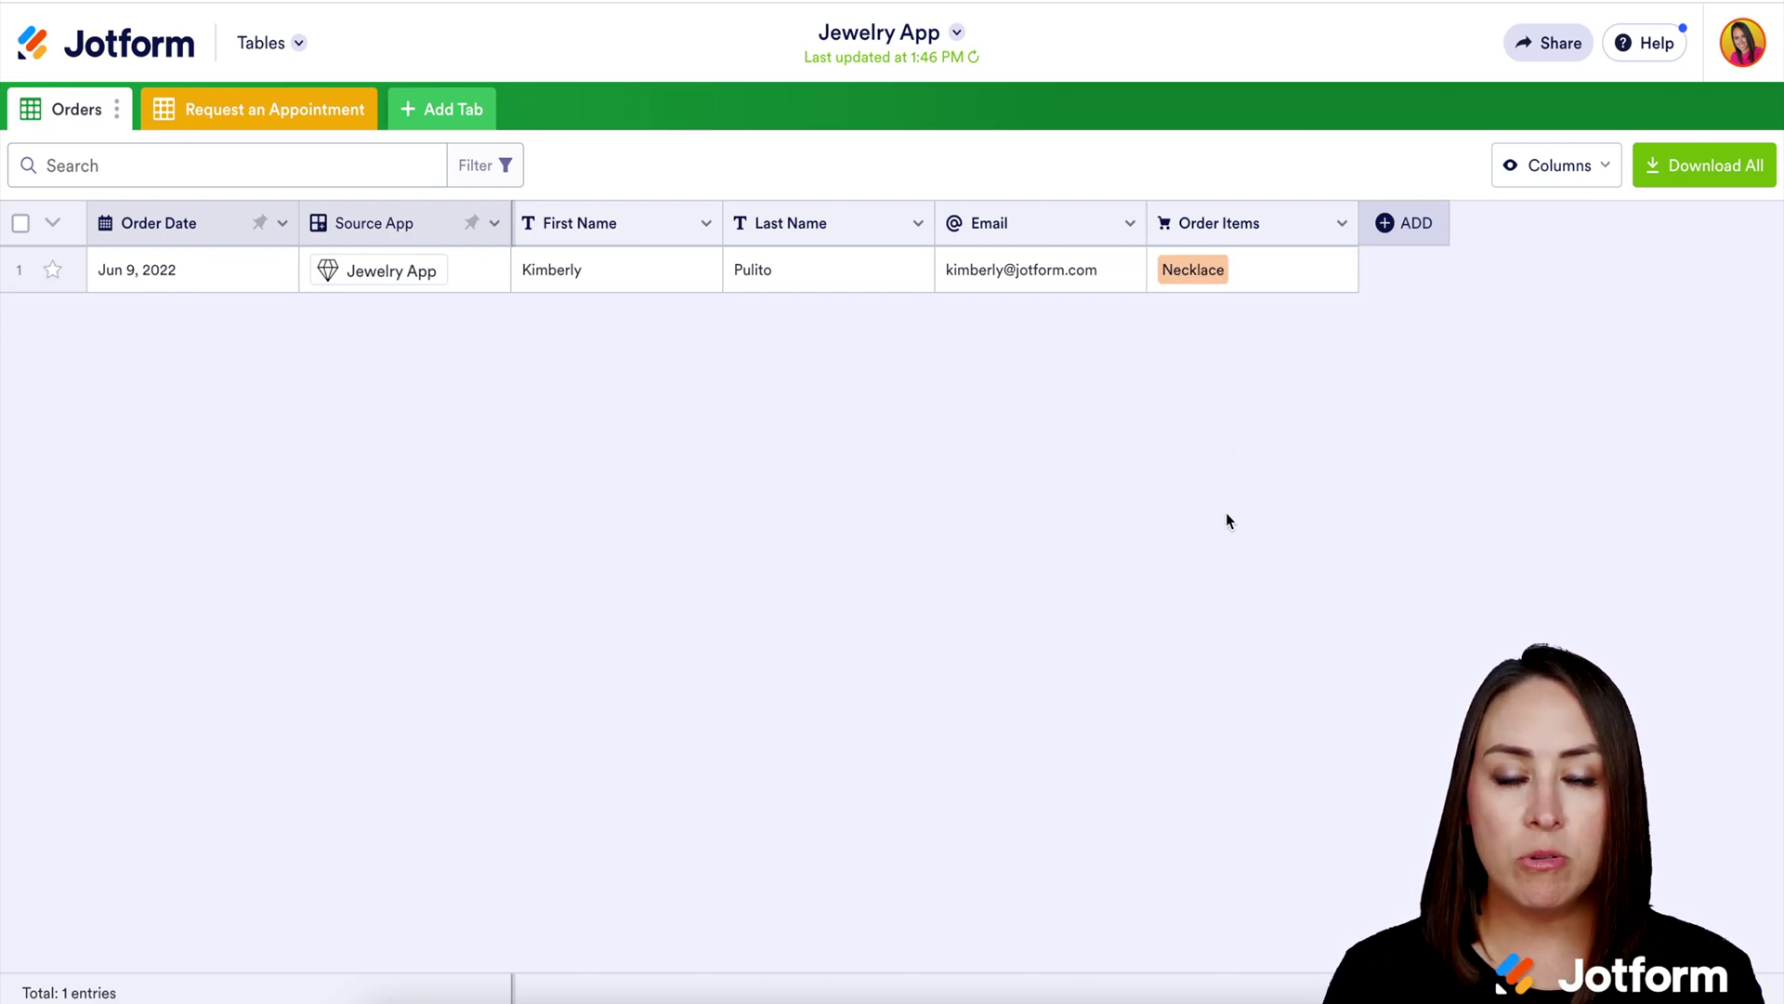
pyautogui.click(1405, 228)
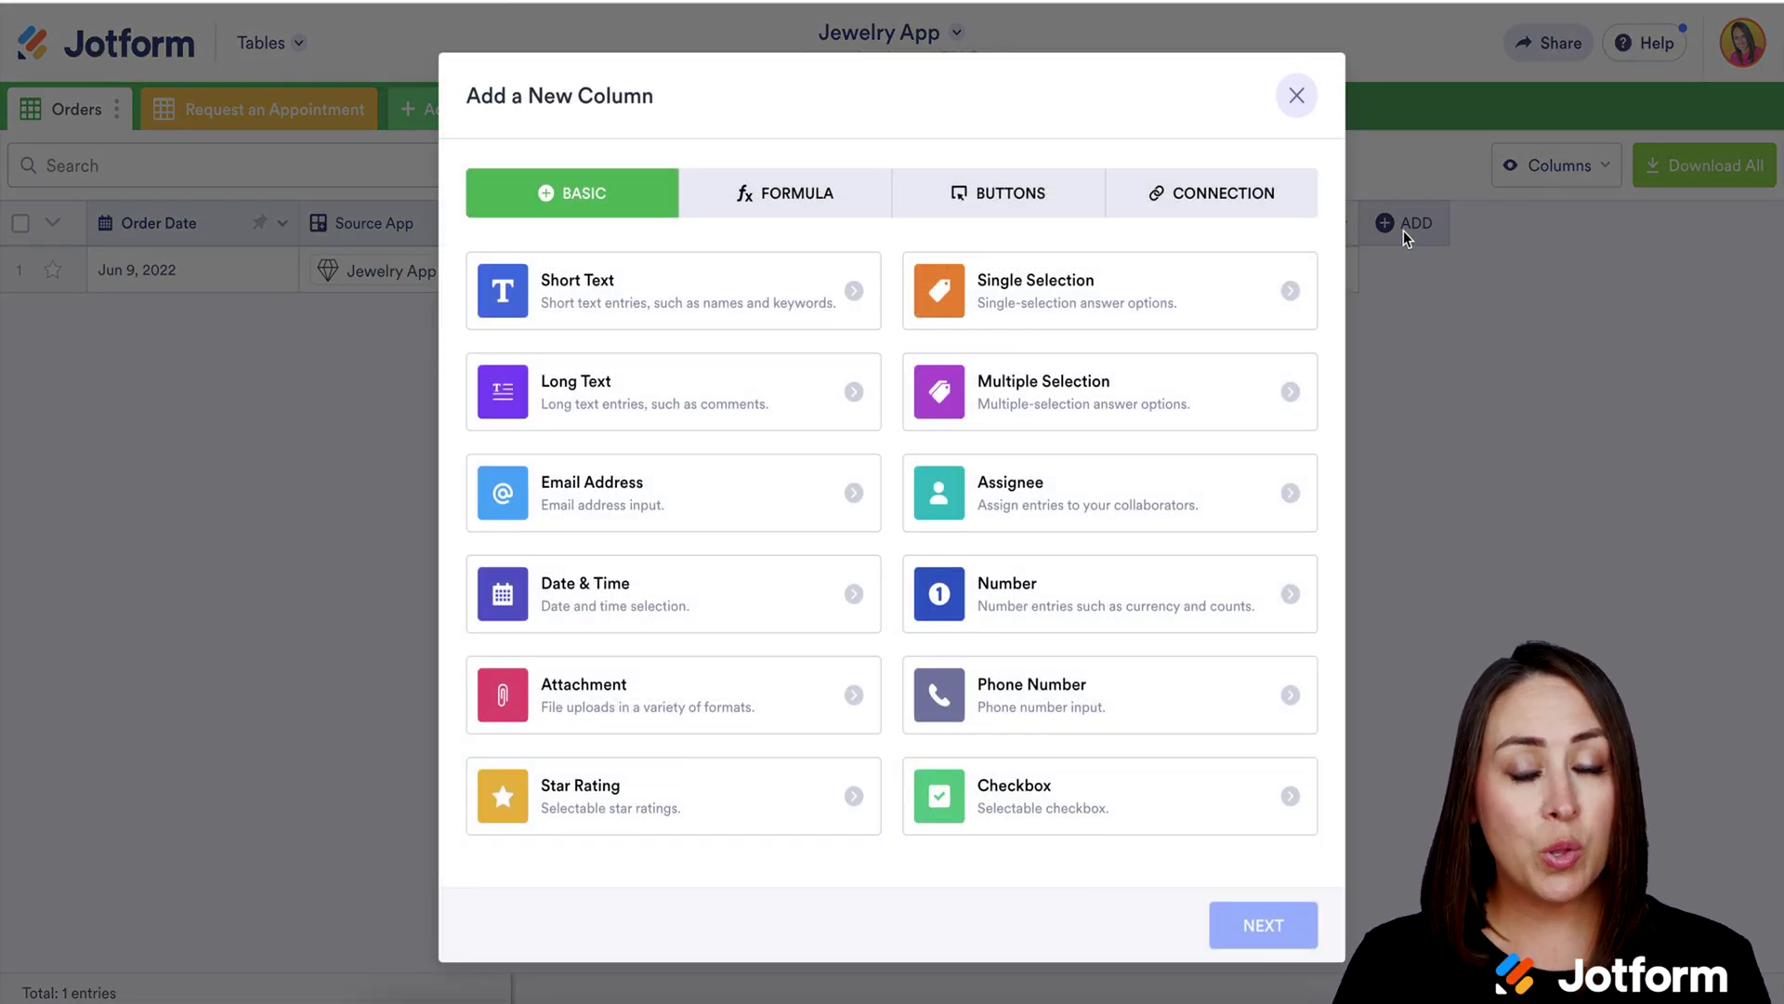
# Show the BUTTONS column types, such as Send Email, Send PDF and Send Data via Webhook.
pyautogui.click(1000, 206)
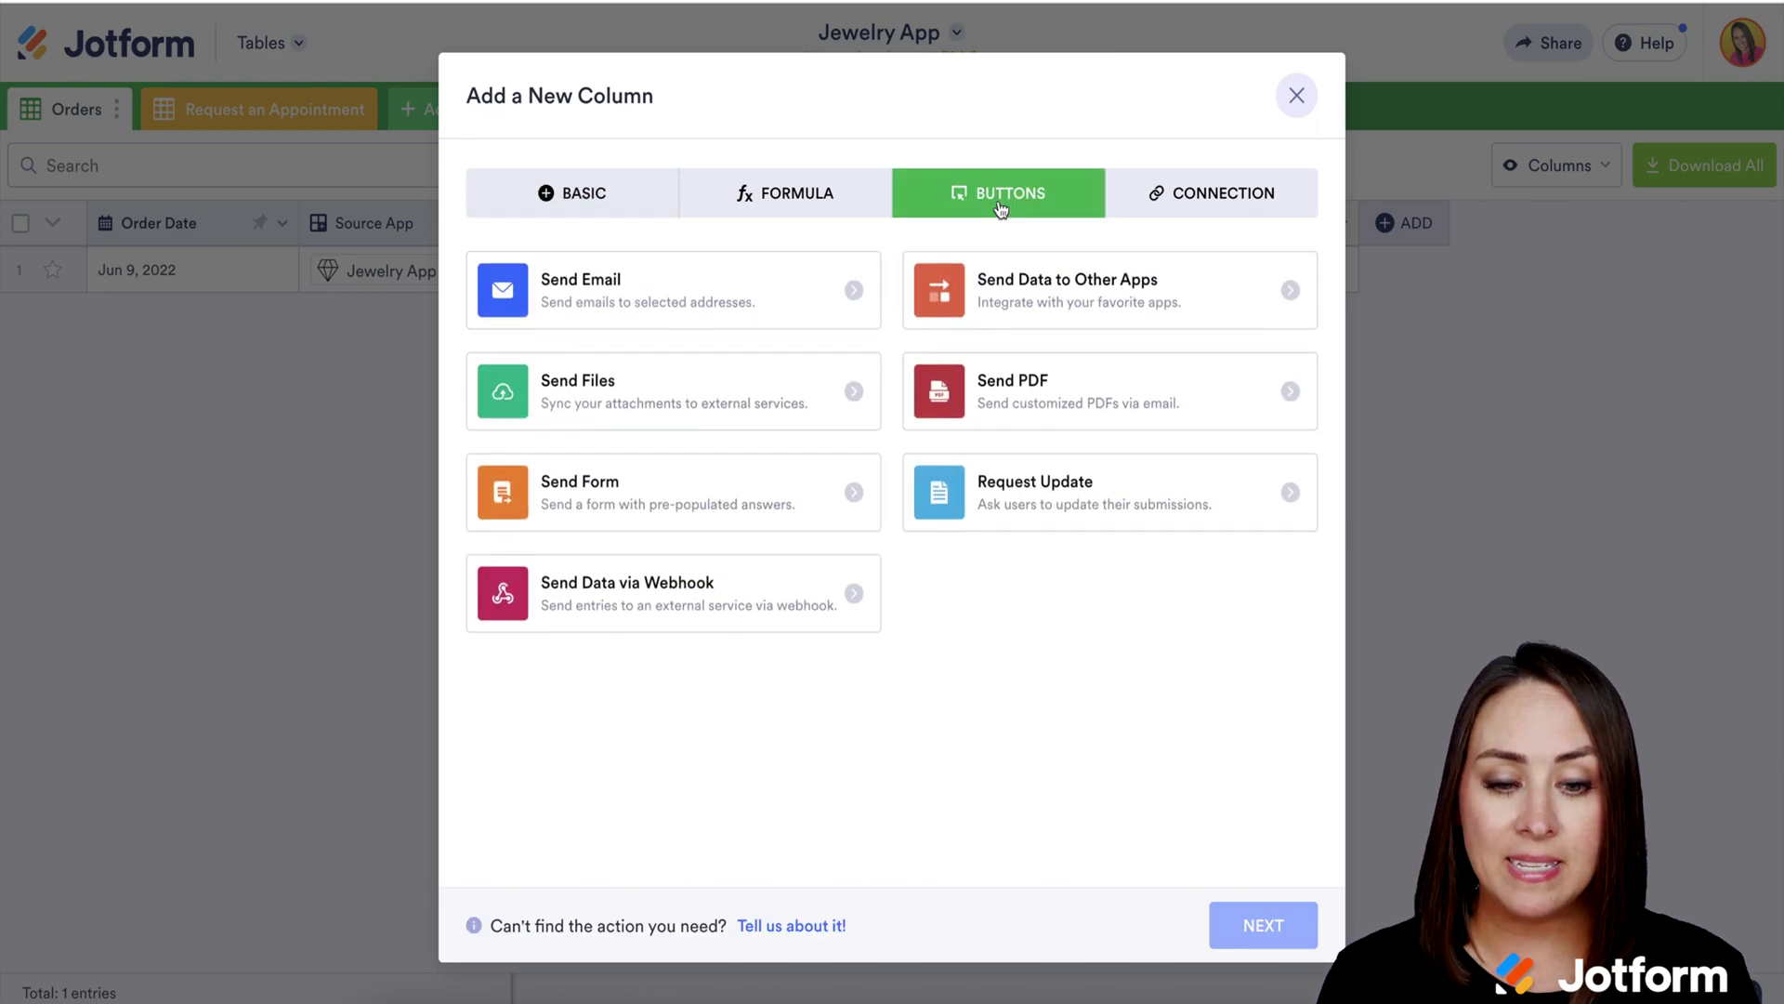